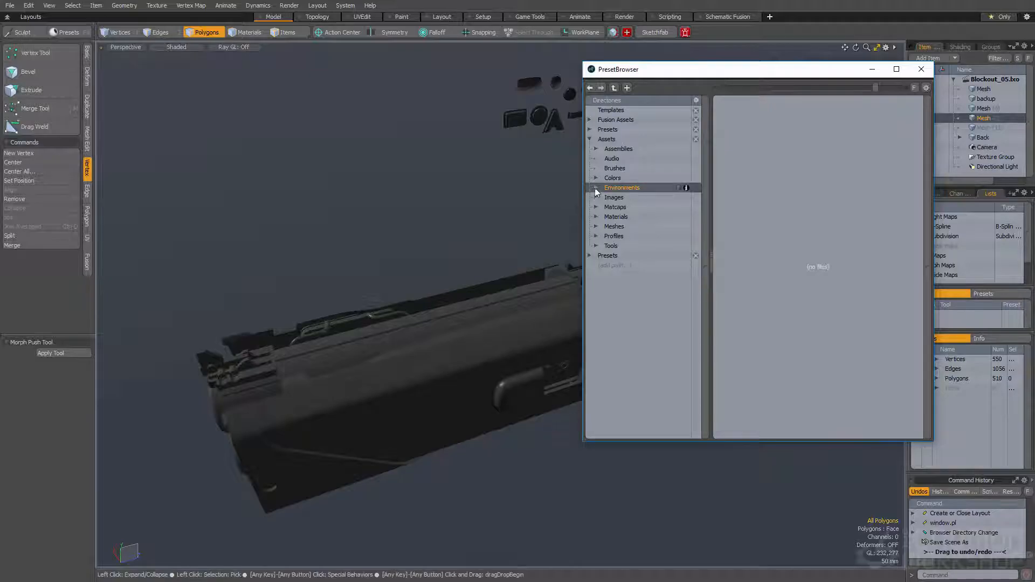
Load the Outdoor Probe 03 preset from the Outdoor environments into the scene and close the preset browser
{"action": "left_click", "coordinate": [596, 188]}
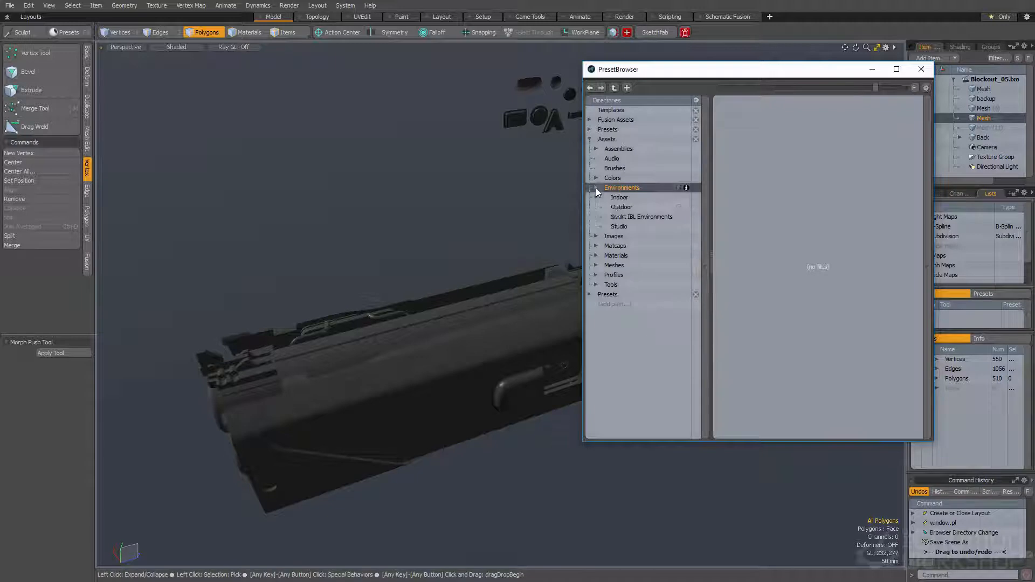
{"action": "left_click", "coordinate": [620, 206]}
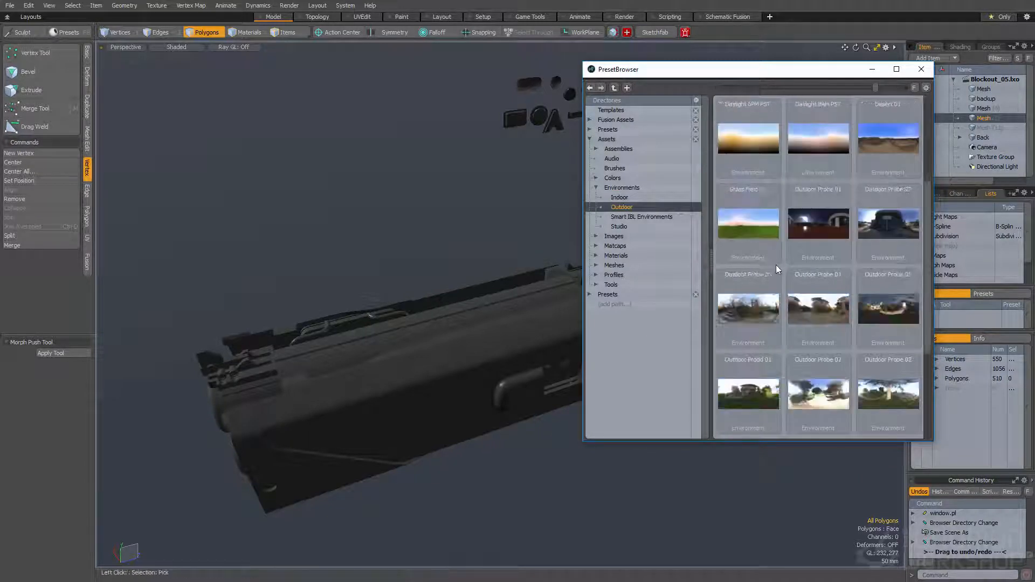
{"action": "double_click", "coordinate": [746, 297]}
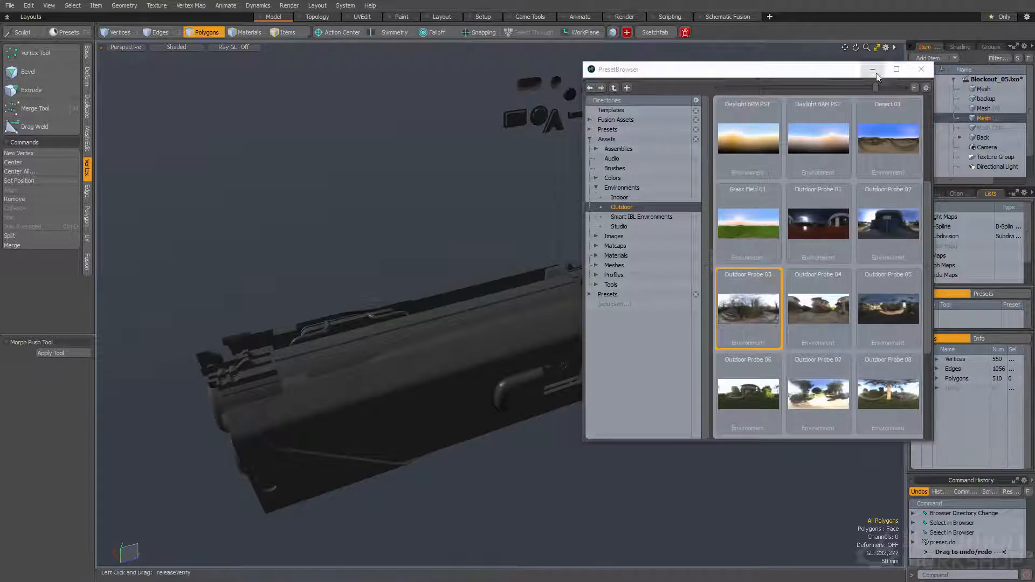
{"action": "left_click", "coordinate": [921, 69]}
Preview the render with the display LUT set to Linear and check the gun's shading from several angles
{"action": "key", "text": "F9"}
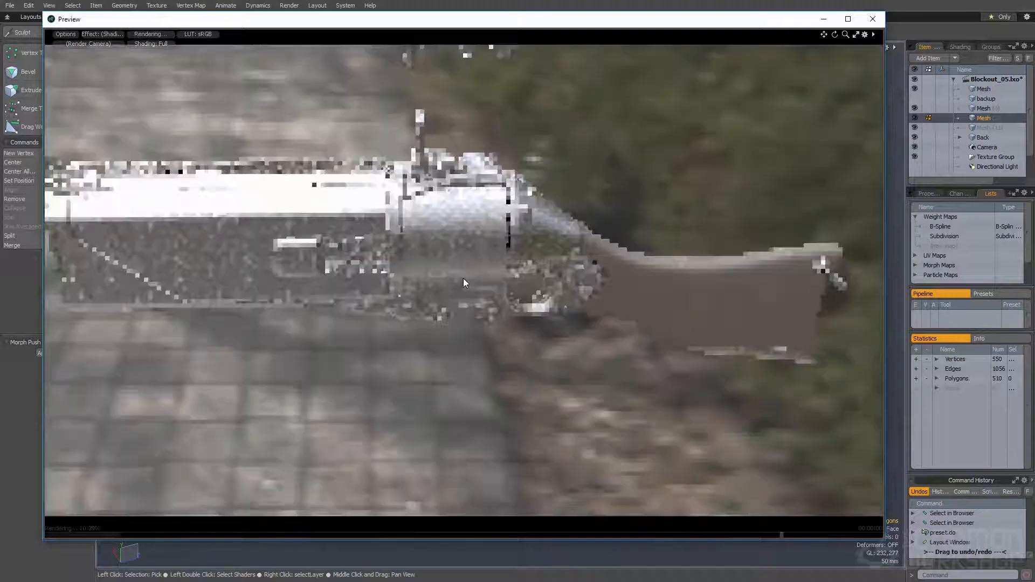
{"action": "left_click_drag", "start_coordinate": [461, 283], "coordinate": [422, 179], "text": "ctrl+alt"}
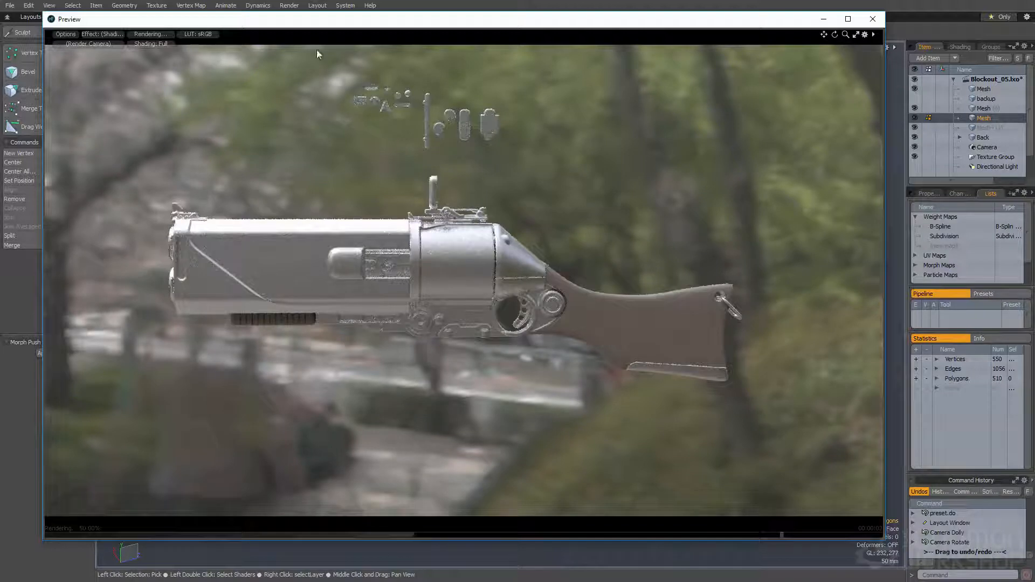
{"action": "left_click", "coordinate": [198, 33]}
{"action": "left_click", "coordinate": [206, 52]}
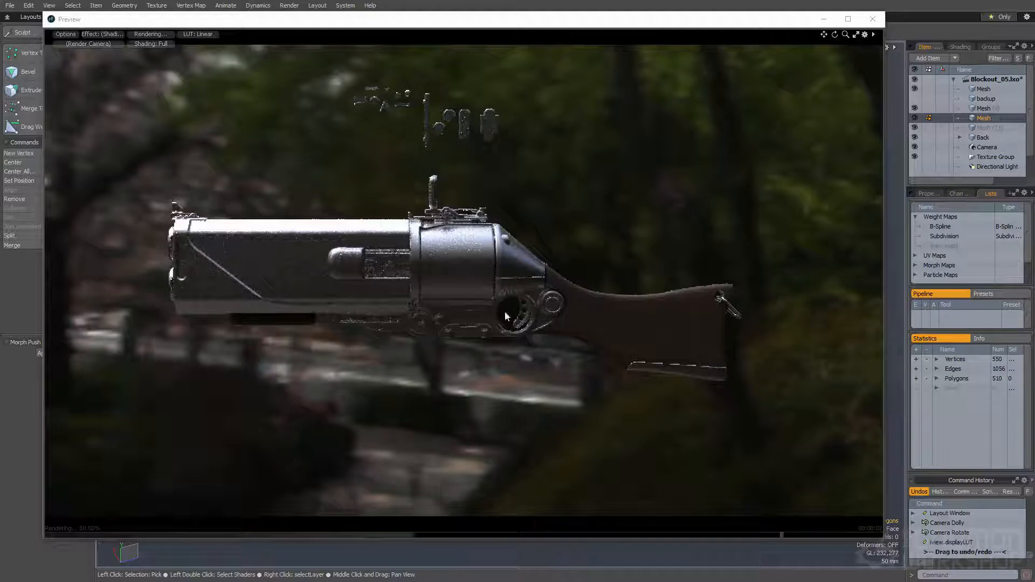
{"action": "left_click_drag", "start_coordinate": [384, 290], "coordinate": [396, 252], "text": "alt"}
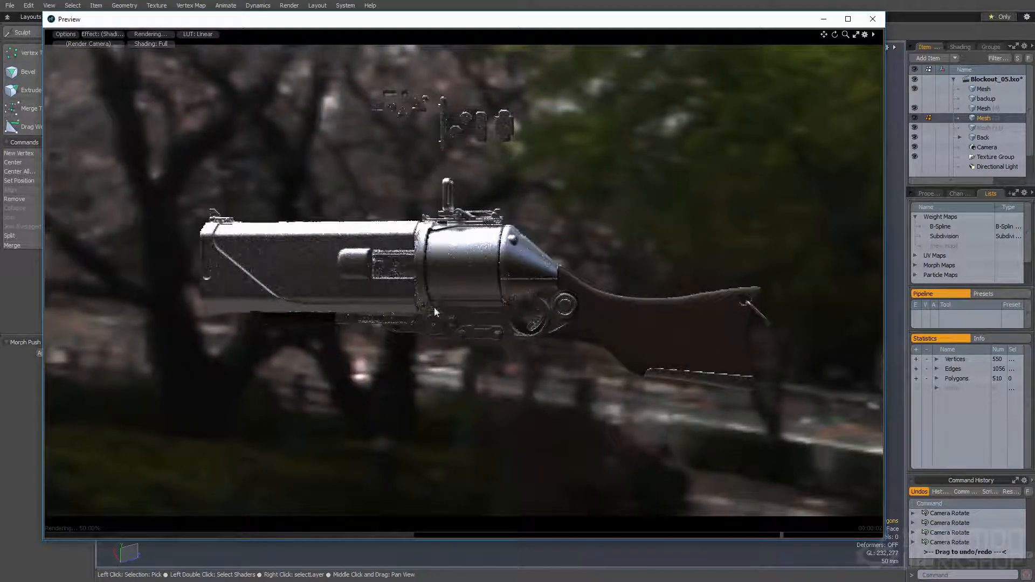
{"action": "left_click_drag", "start_coordinate": [372, 315], "coordinate": [385, 310], "text": "alt"}
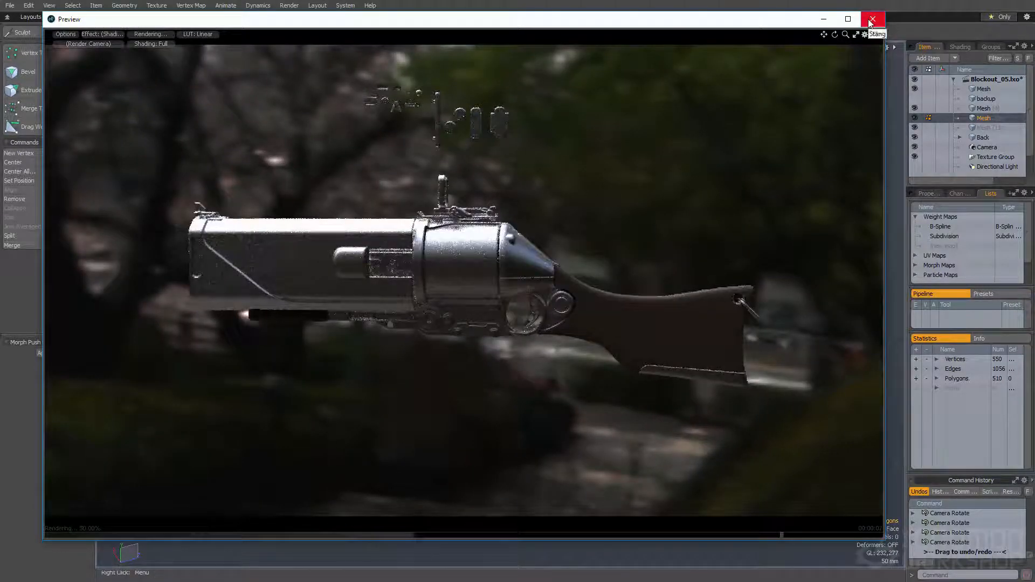
{"action": "left_click", "coordinate": [871, 20]}
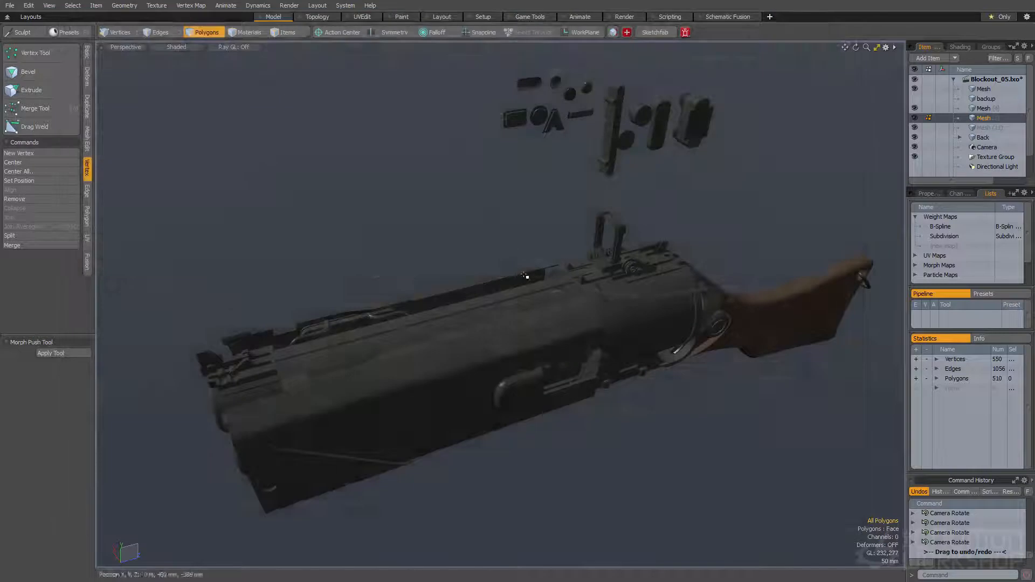
Create an instance of the Metal1 group's material in the shader tree and duplicate that instance
{"action": "left_click_drag", "start_coordinate": [526, 270], "coordinate": [494, 256], "text": "alt"}
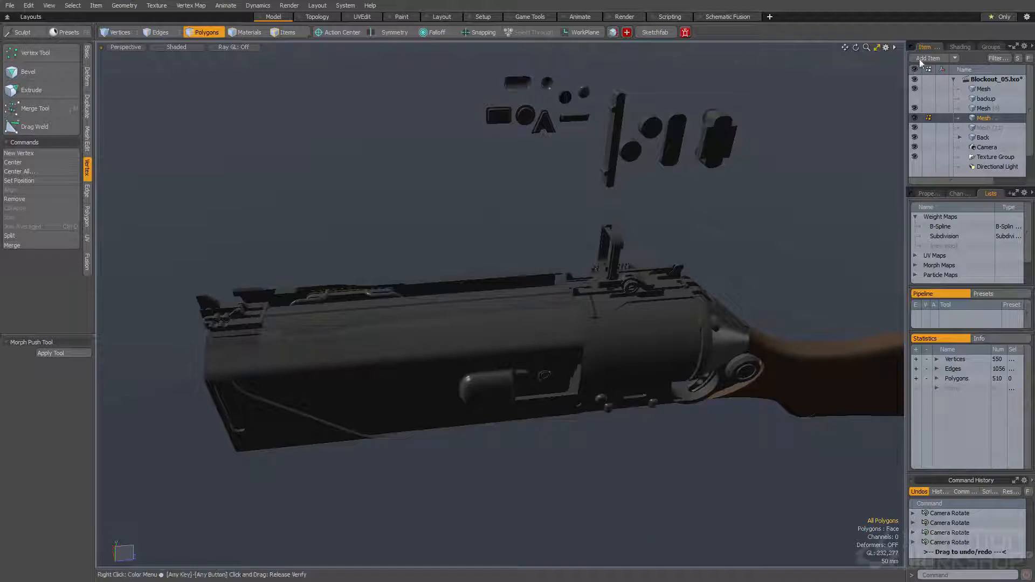
{"action": "left_click", "coordinate": [958, 46]}
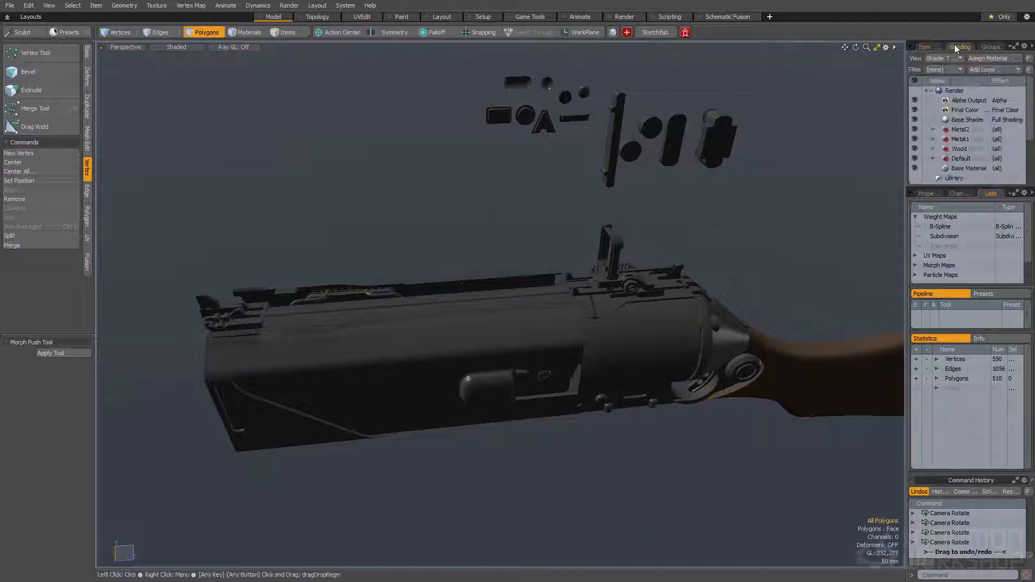
{"action": "left_click", "coordinate": [933, 140]}
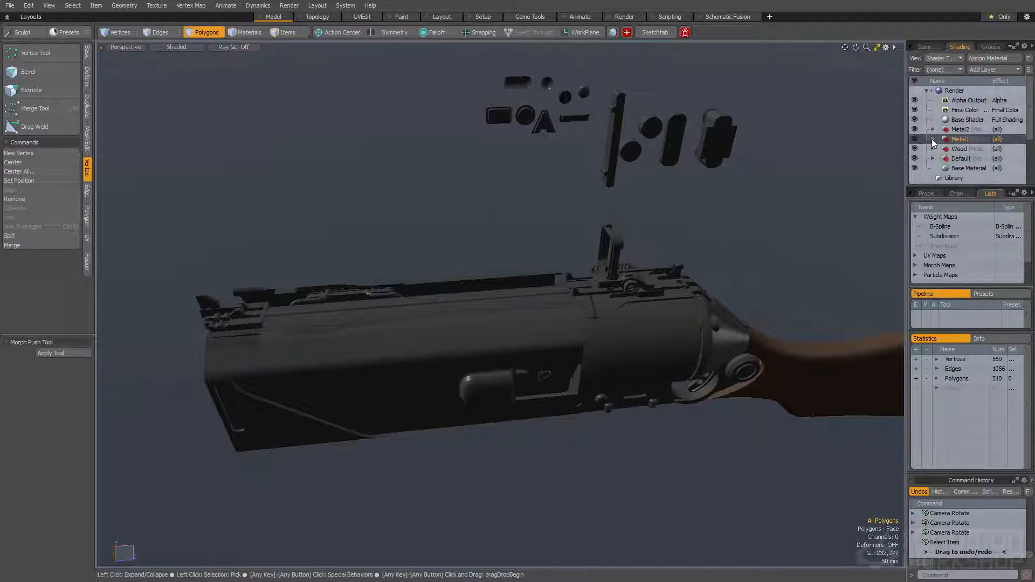
{"action": "left_click", "coordinate": [953, 149]}
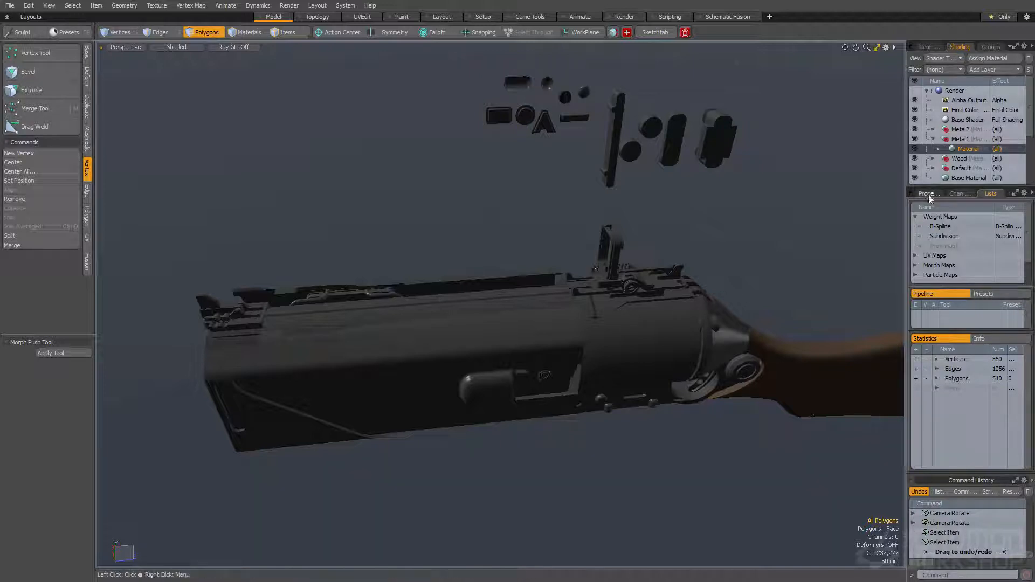
{"action": "left_click", "coordinate": [917, 194]}
{"action": "right_click", "coordinate": [962, 149]}
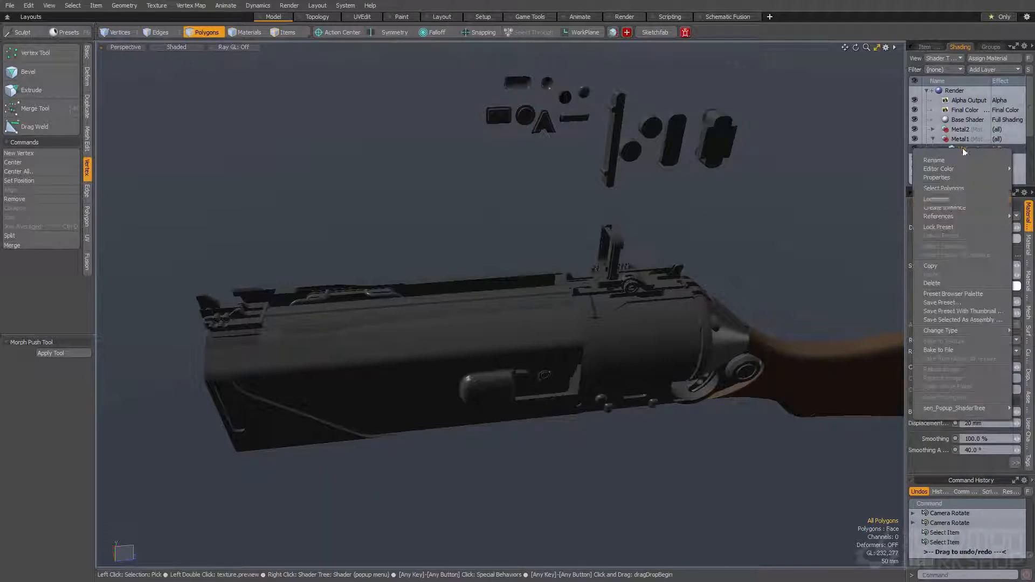
{"action": "left_click", "coordinate": [952, 208]}
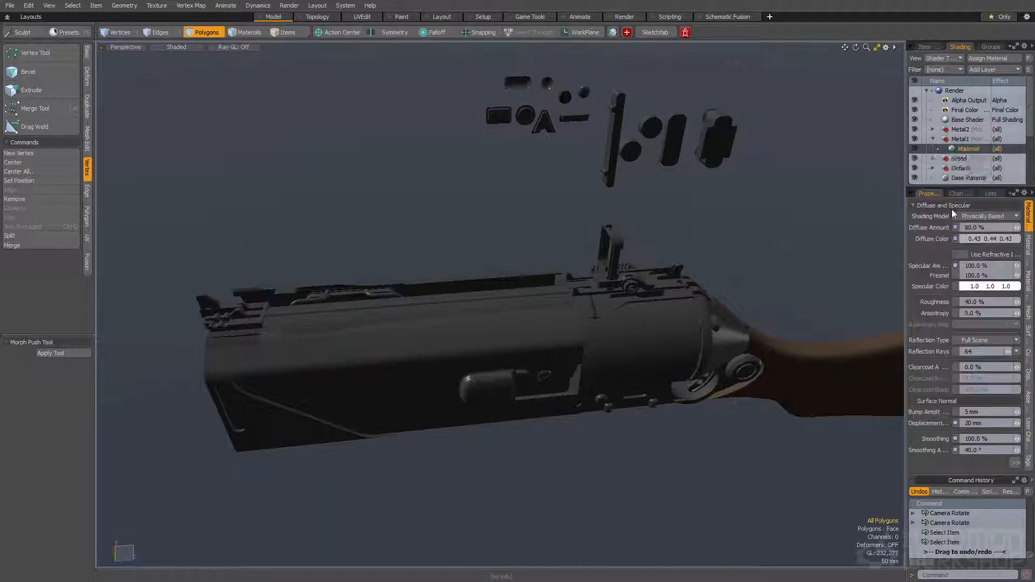
{"action": "right_click", "coordinate": [949, 151]}
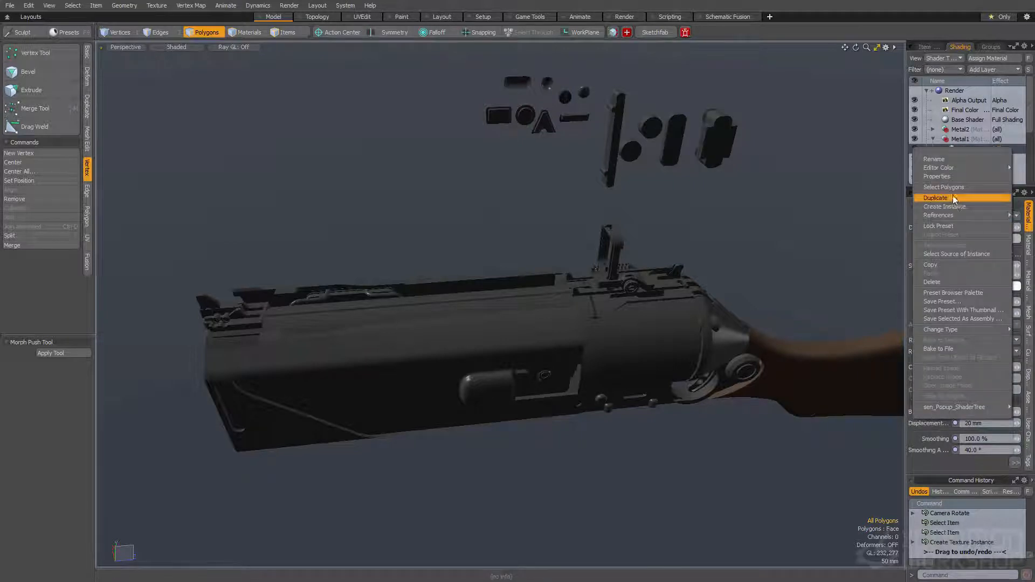
{"action": "left_click", "coordinate": [952, 195]}
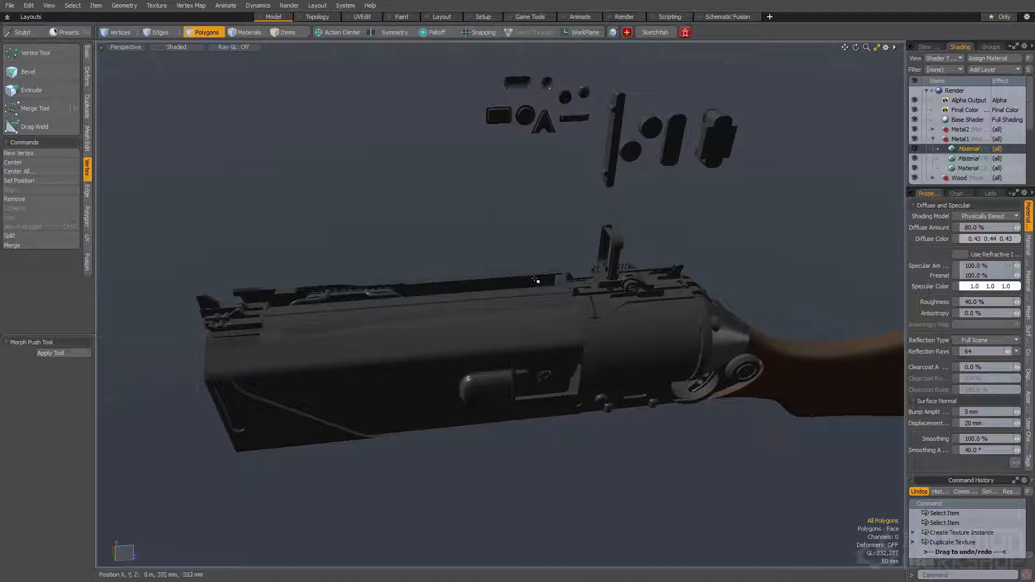
Add a Group layer inside Metal1 and move one of the instanced materials into it
{"action": "left_click", "coordinate": [967, 158]}
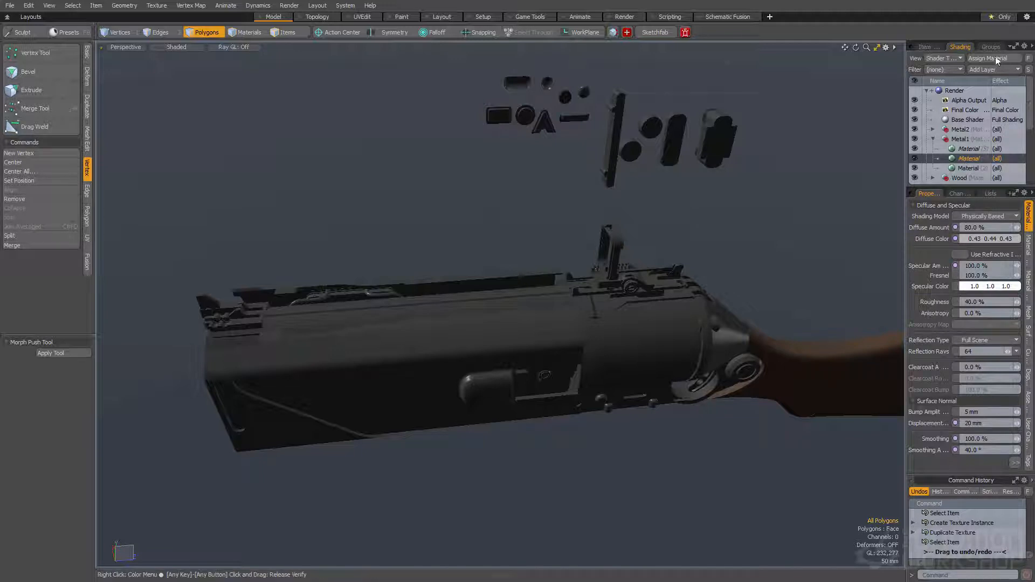
{"action": "left_click", "coordinate": [993, 70]}
{"action": "left_click", "coordinate": [969, 102]}
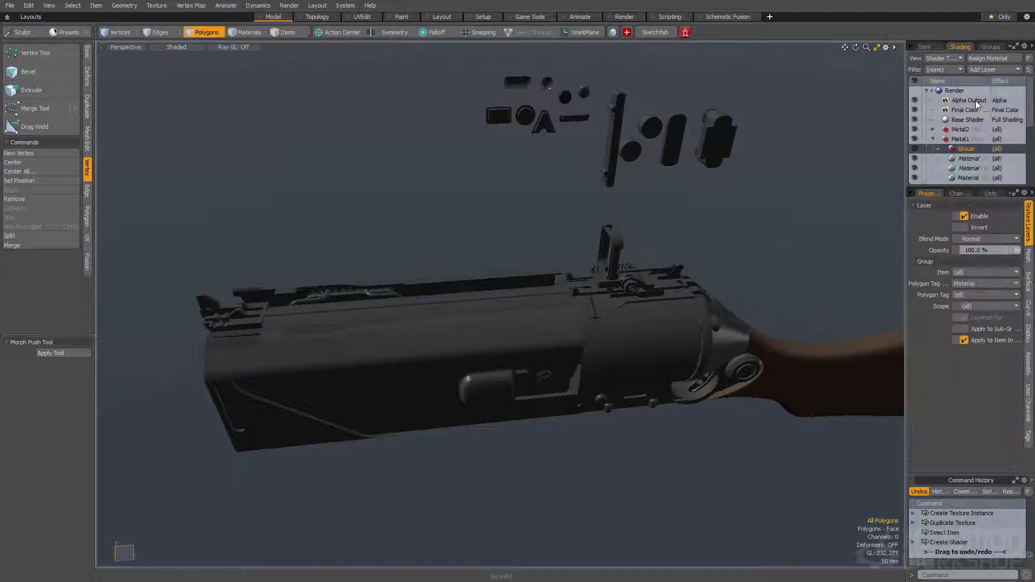
{"action": "left_click", "coordinate": [968, 168]}
{"action": "left_click_drag", "start_coordinate": [969, 169], "coordinate": [965, 149]}
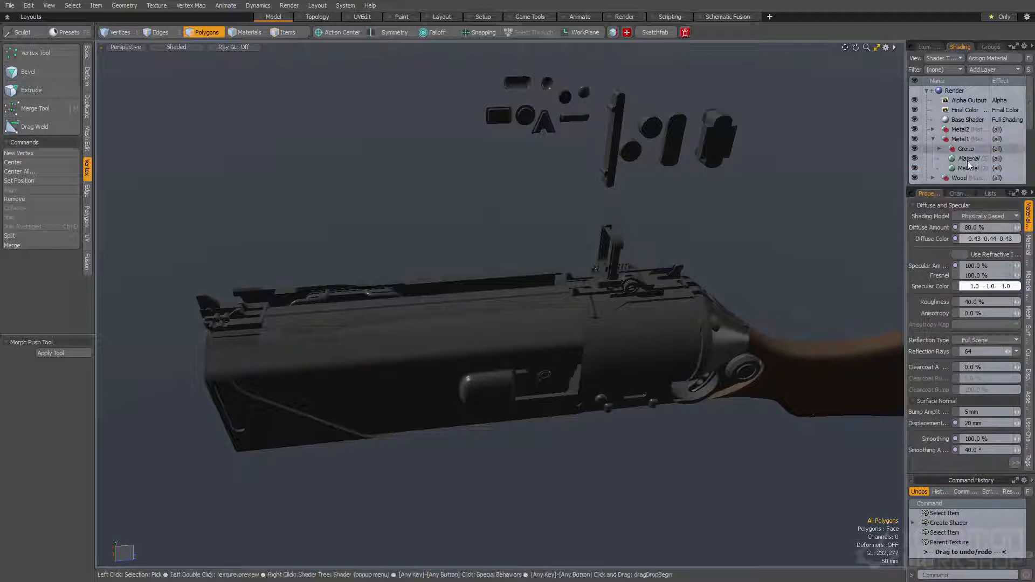
Delete the leftover instanced material outside the new group and select Metal1
{"action": "left_click", "coordinate": [968, 161]}
{"action": "key", "text": "Delete"}
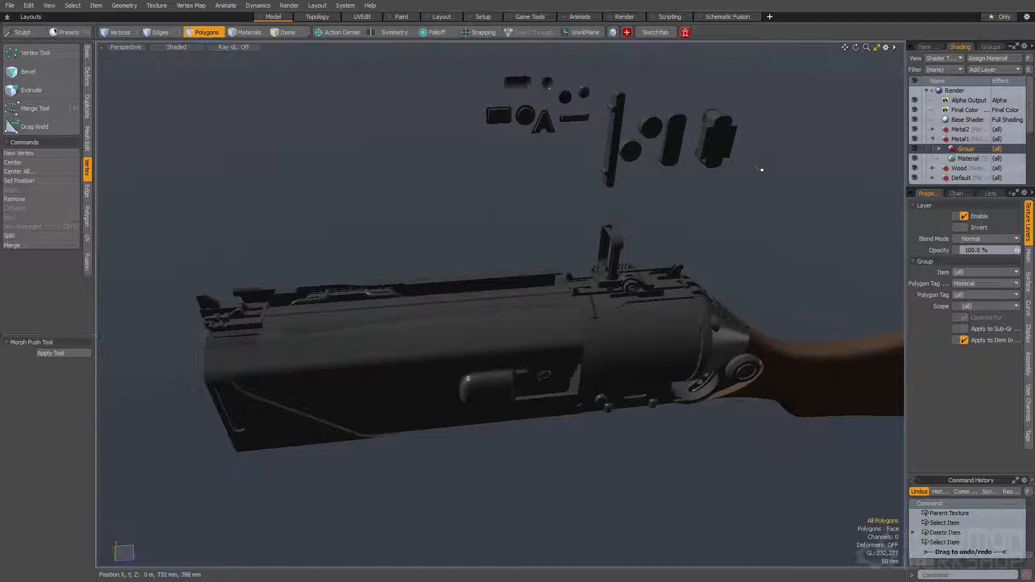
{"action": "left_click", "coordinate": [963, 141]}
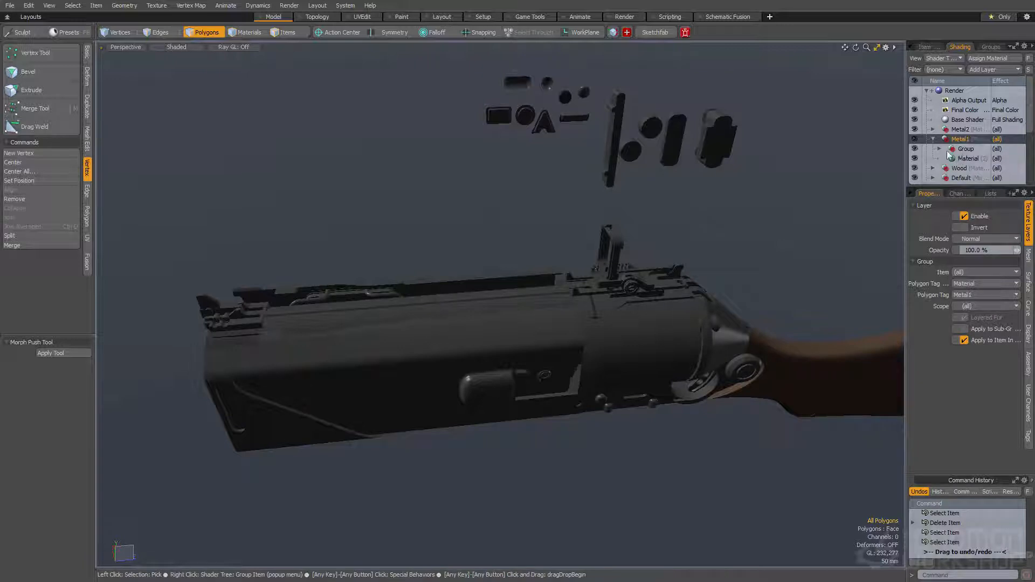
Move the Base Material up the shader tree so it sits between Base Shader and Metal2
{"action": "scroll", "coordinate": [970, 144], "scroll_direction": "down", "scroll_amount": 3}
{"action": "scroll", "coordinate": [979, 140], "scroll_direction": "up", "scroll_amount": 3}
{"action": "scroll", "coordinate": [963, 130], "scroll_direction": "down", "scroll_amount": 6}
{"action": "left_click", "coordinate": [963, 129]}
{"action": "scroll", "coordinate": [971, 146], "scroll_direction": "up", "scroll_amount": 3}
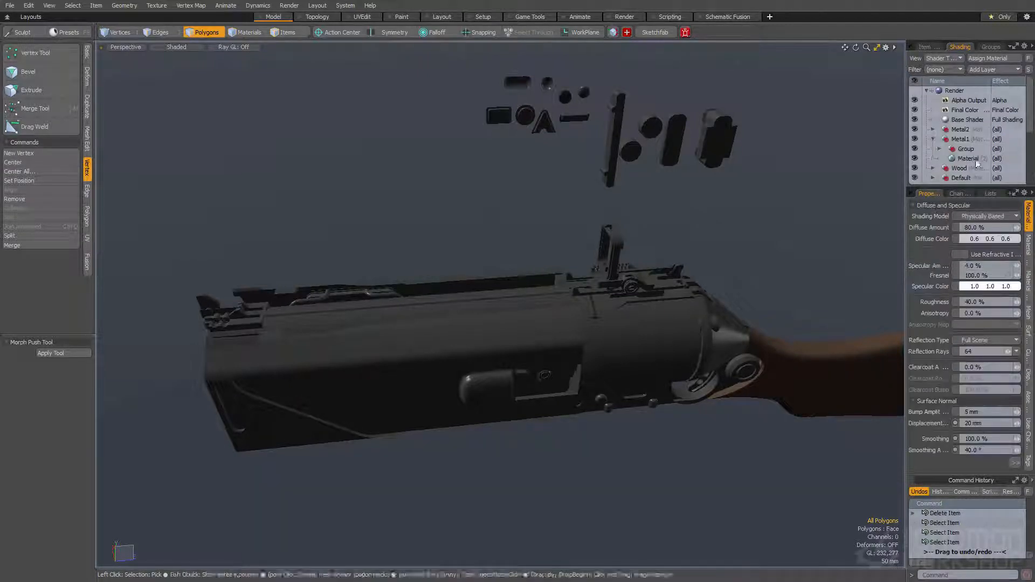
{"action": "left_click_drag", "start_coordinate": [976, 159], "coordinate": [965, 128]}
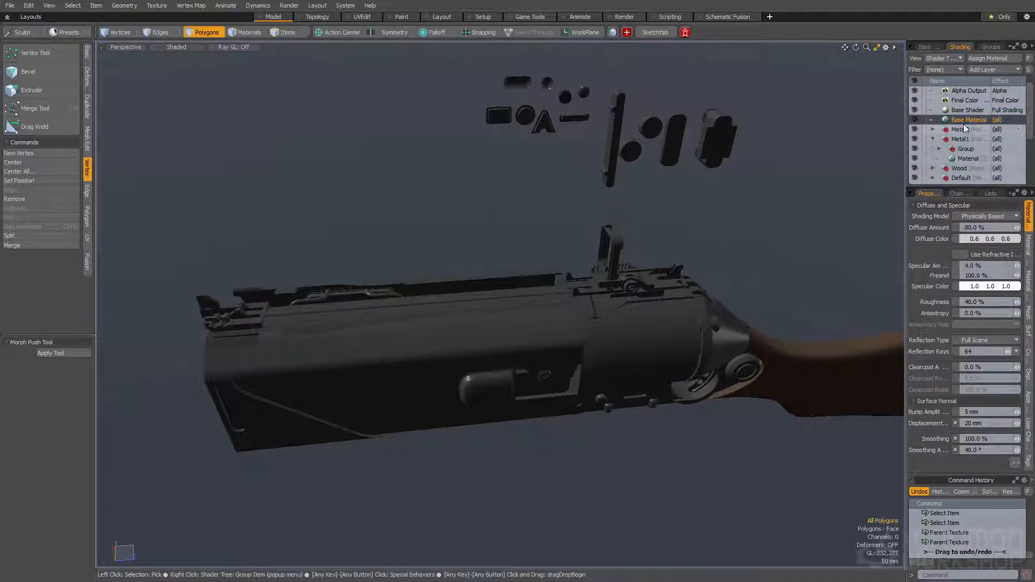
Toggle the Base Material's visibility several times to compare its effect on the gun, leaving it hidden
{"action": "left_click", "coordinate": [959, 129]}
{"action": "left_click", "coordinate": [959, 121]}
{"action": "left_click", "coordinate": [916, 119]}
{"action": "left_click", "coordinate": [916, 119]}
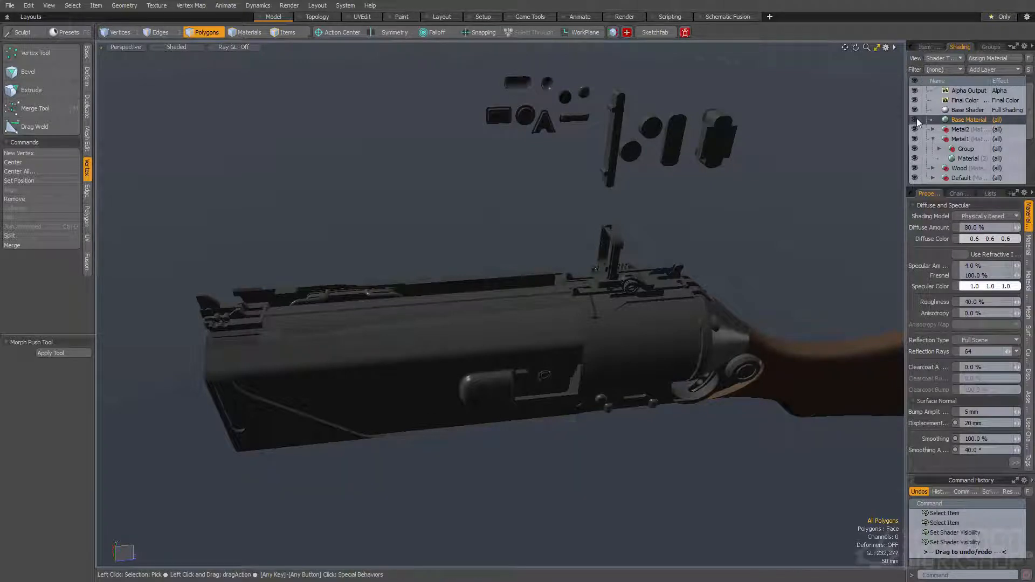
{"action": "left_click", "coordinate": [916, 119]}
{"action": "left_click", "coordinate": [916, 119]}
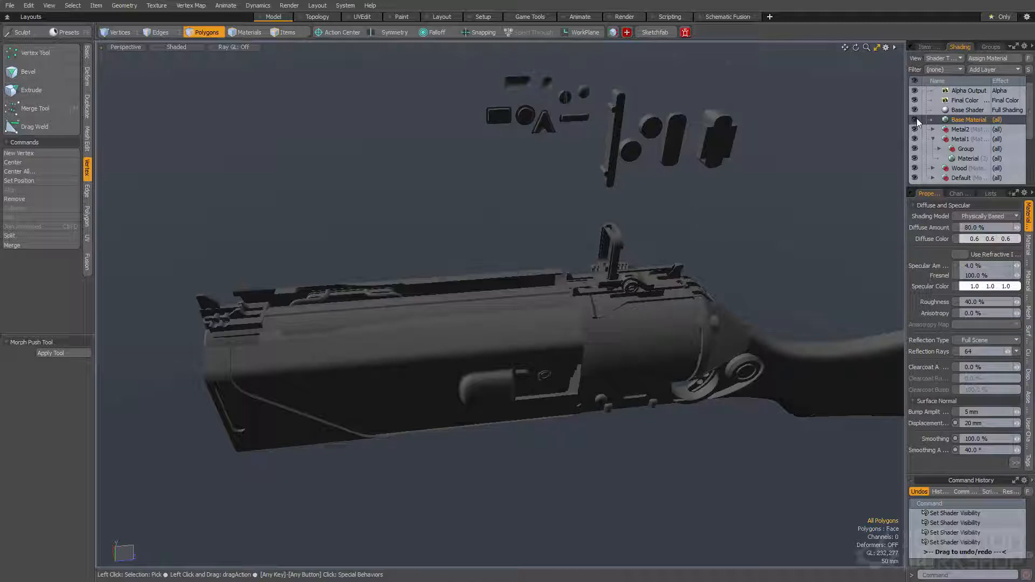
{"action": "left_click", "coordinate": [916, 119]}
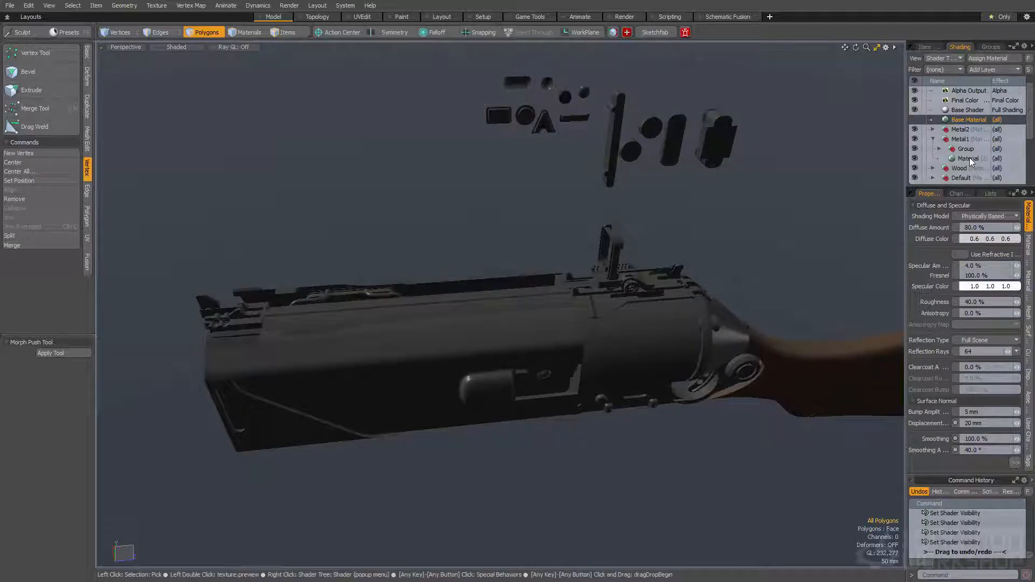
Try a dark red diffuse color of 0.44, 0.18, 0.25 on the original Metal1 material and undo it
{"action": "left_click", "coordinate": [969, 157]}
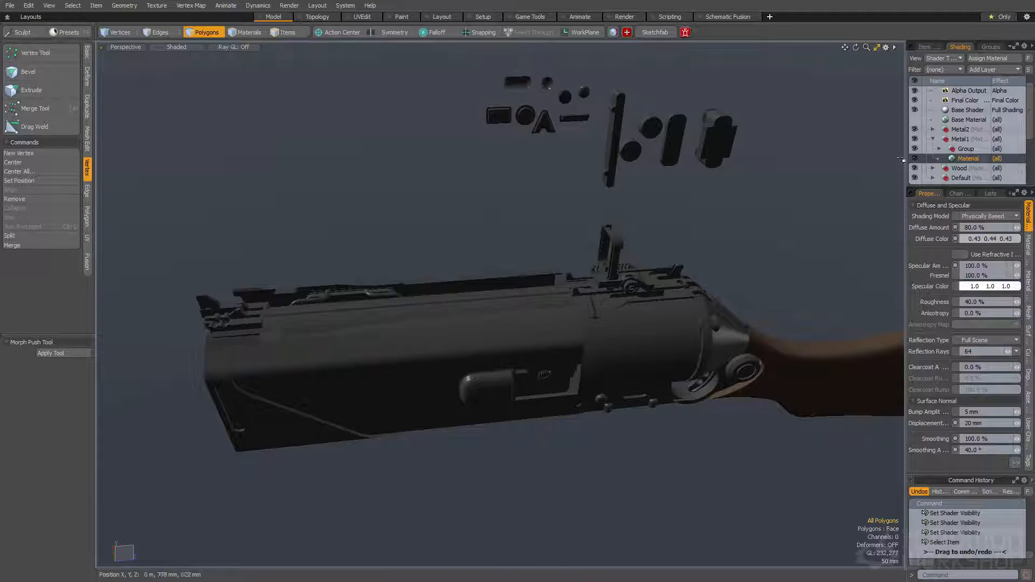
{"action": "left_click", "coordinate": [952, 150]}
{"action": "left_click", "coordinate": [958, 158]}
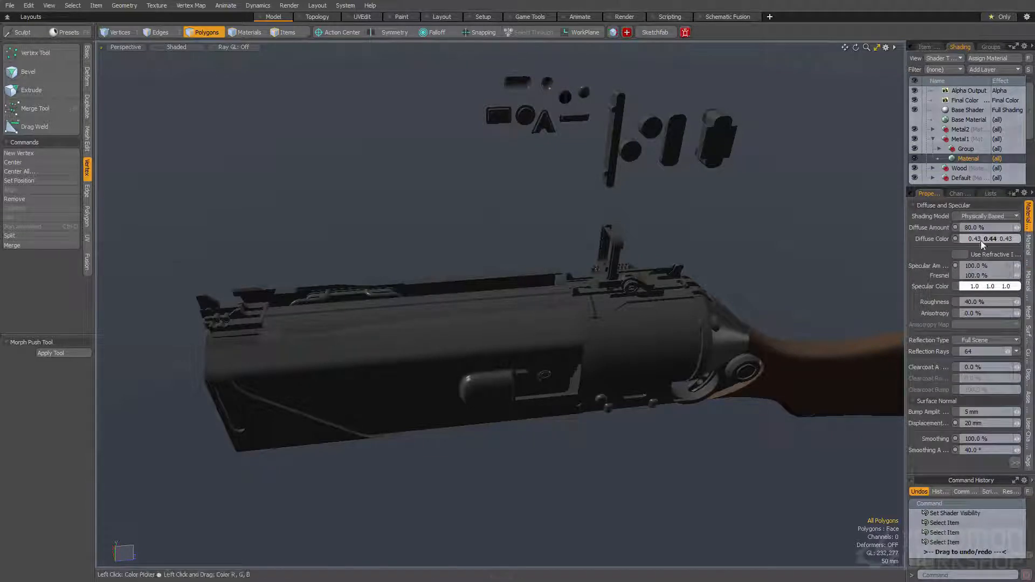
{"action": "left_click", "coordinate": [979, 239]}
{"action": "left_click_drag", "start_coordinate": [785, 226], "coordinate": [735, 182]}
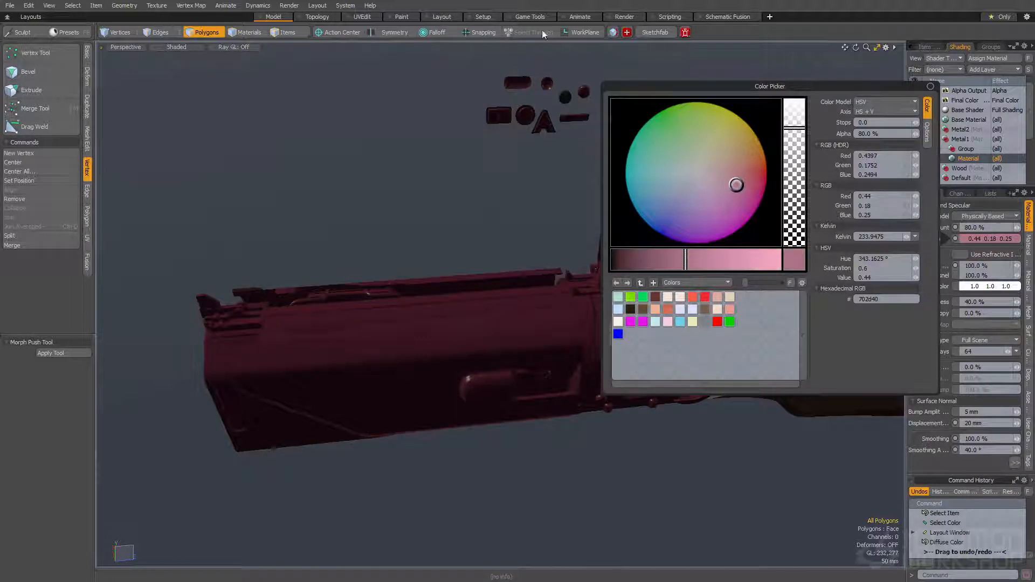
{"action": "key", "text": "ctrl+z"}
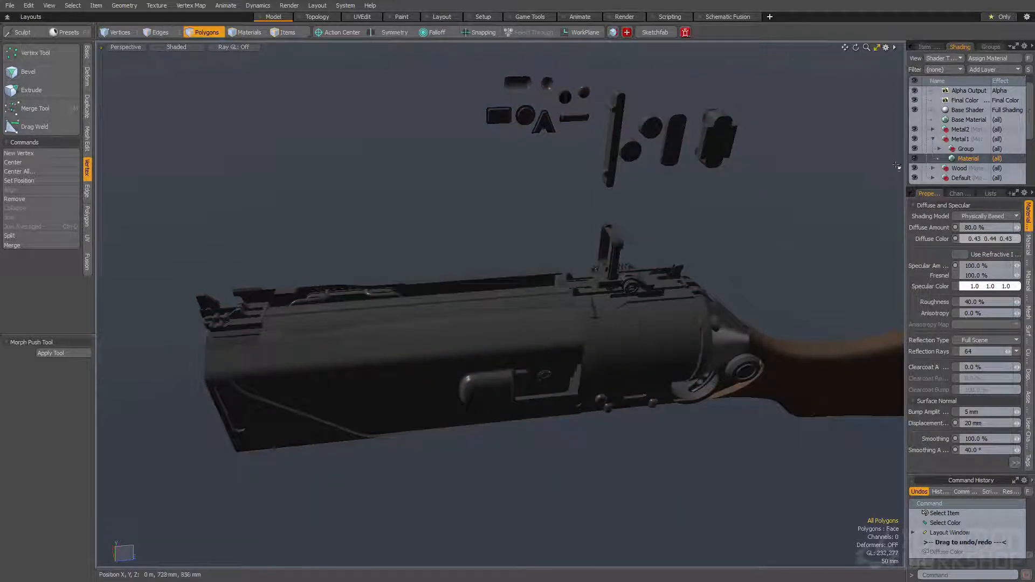
Select the connected polygons of the front side plate on the side1 mesh, tag them as Smooth Large and clear the selection
{"action": "left_click", "coordinate": [962, 149]}
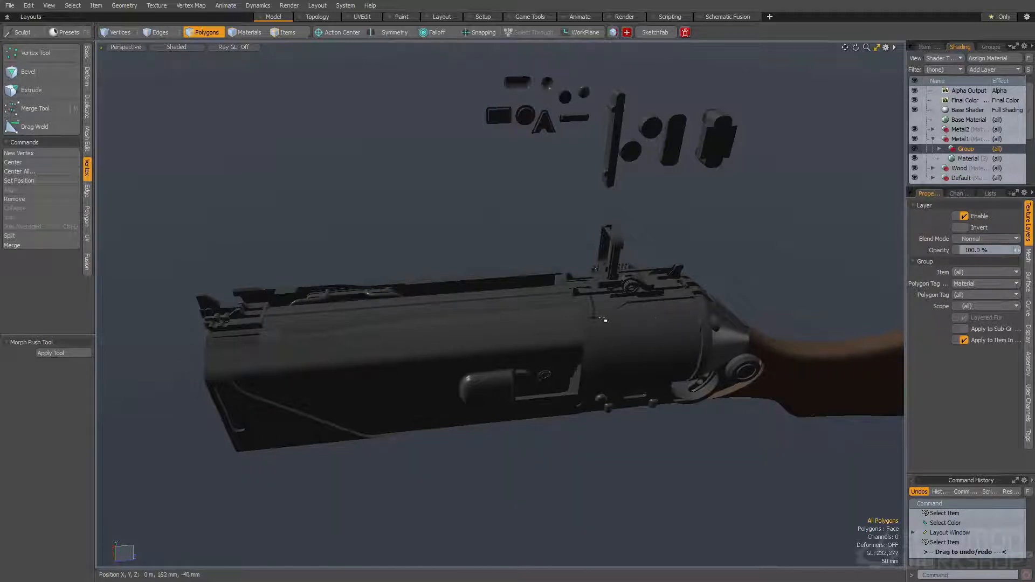
{"action": "left_click_drag", "start_coordinate": [539, 326], "coordinate": [462, 316], "text": "alt"}
{"action": "key", "text": "space"}
{"action": "left_click", "coordinate": [387, 316]}
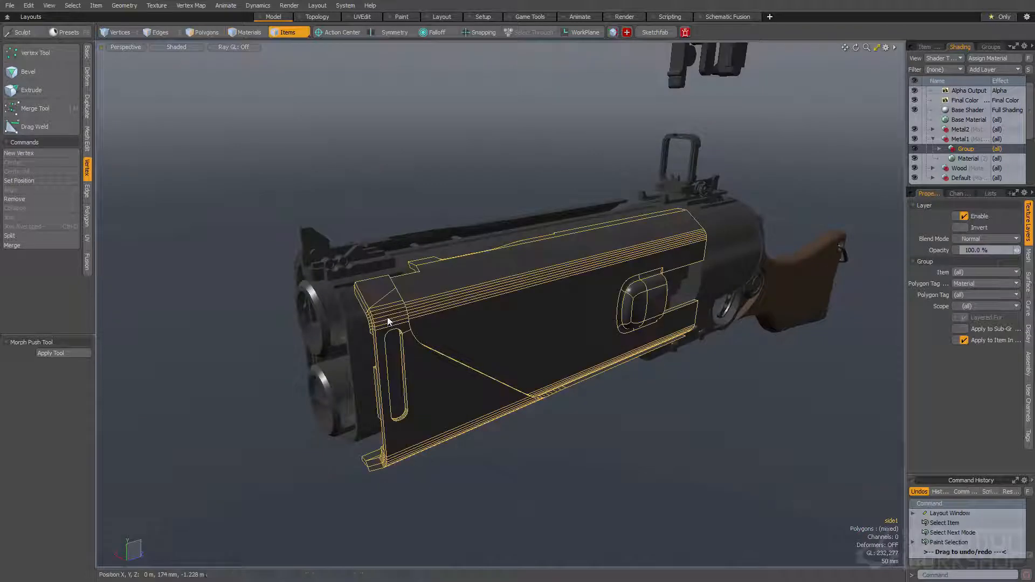
{"action": "key", "text": "space"}
{"action": "double_click", "coordinate": [373, 291]}
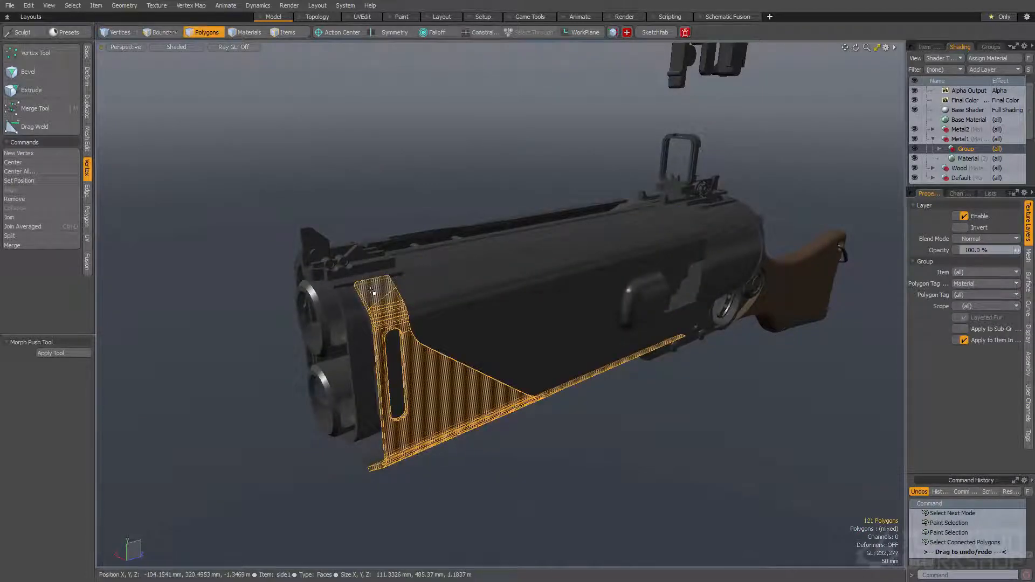
{"action": "key", "text": "ctrl+4"}
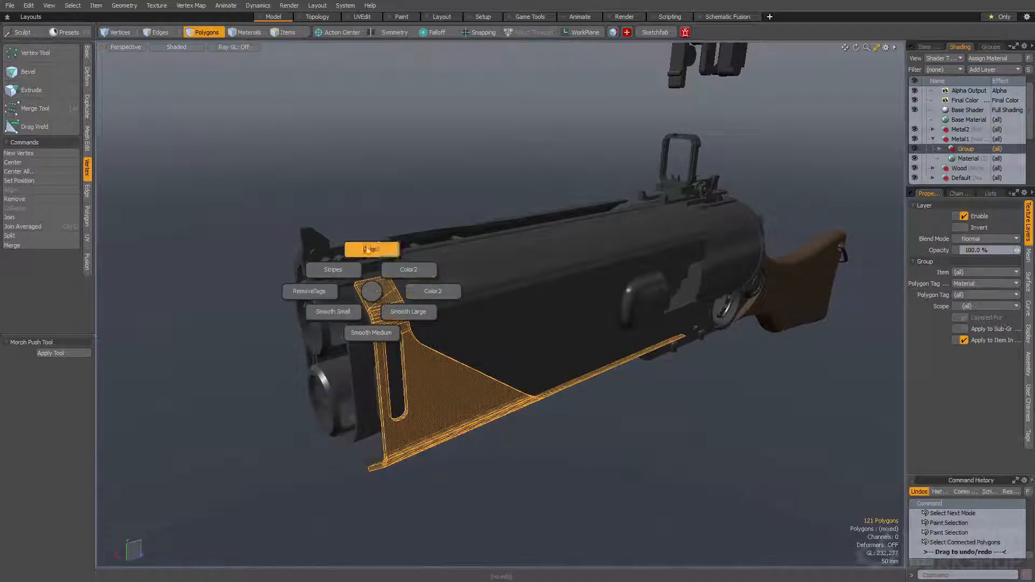
{"action": "left_click", "coordinate": [414, 316]}
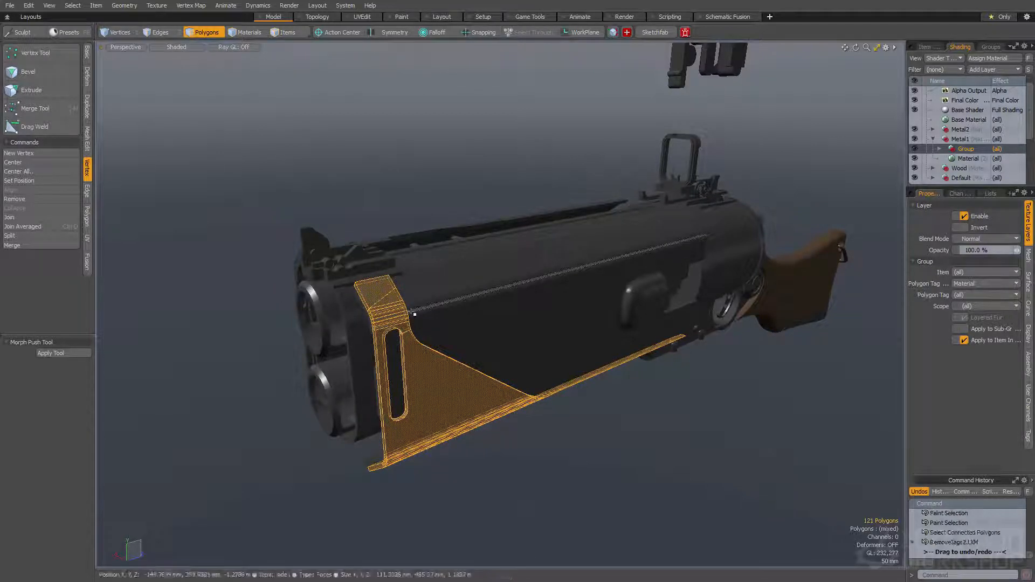
{"action": "left_click", "coordinate": [673, 384]}
{"action": "scroll", "coordinate": [675, 367], "scroll_direction": "up", "scroll_amount": 3}
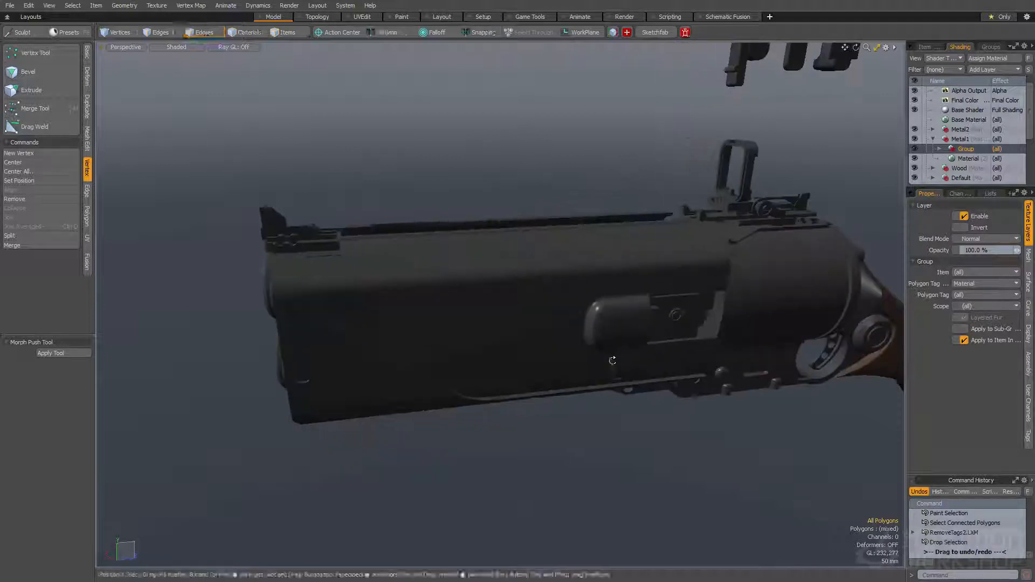
{"action": "left_click", "coordinate": [970, 296]}
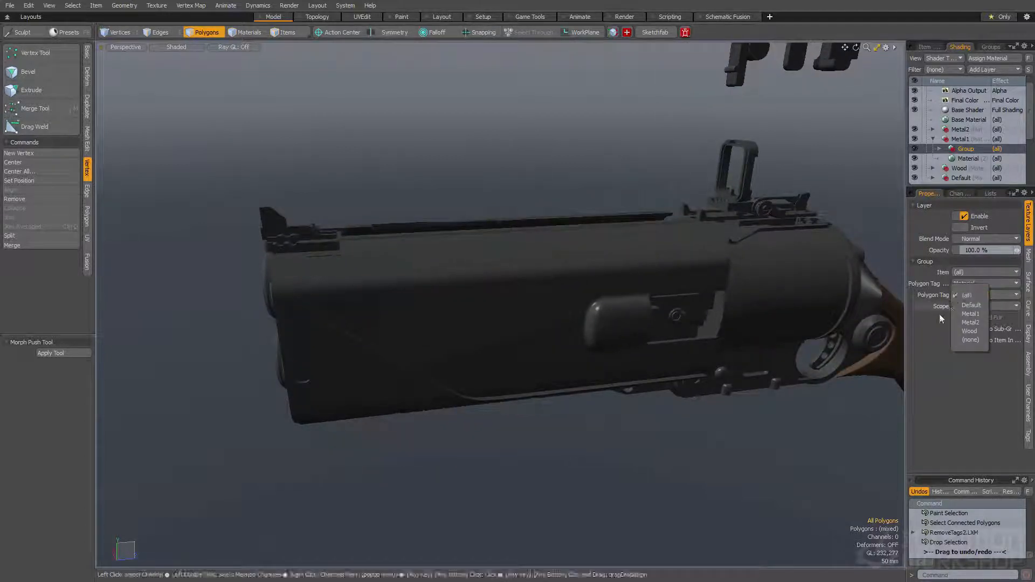
{"action": "left_click", "coordinate": [939, 314]}
{"action": "left_click", "coordinate": [965, 158]}
{"action": "left_click", "coordinate": [965, 150]}
{"action": "left_click", "coordinate": [975, 295]}
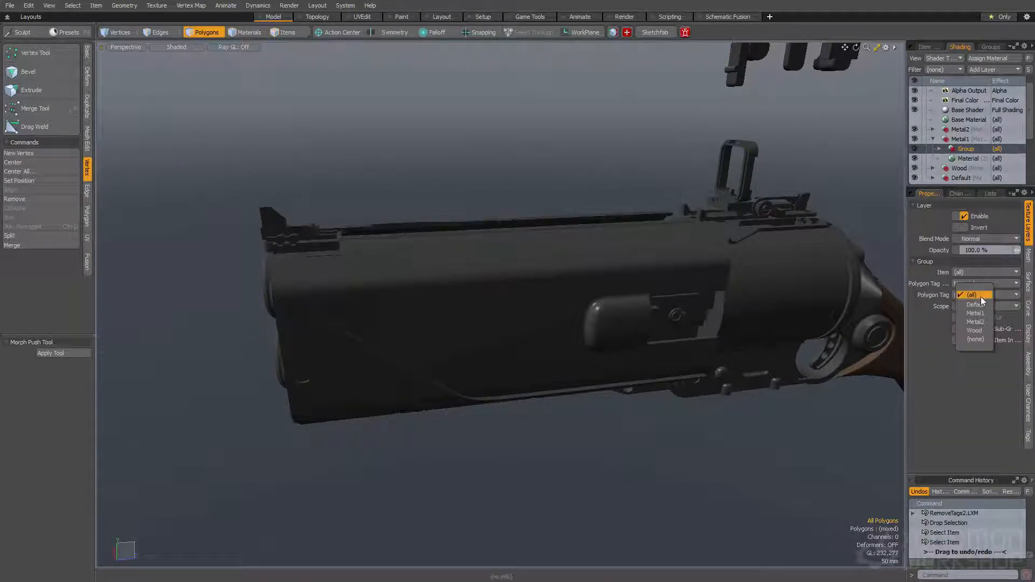
{"action": "left_click", "coordinate": [966, 371]}
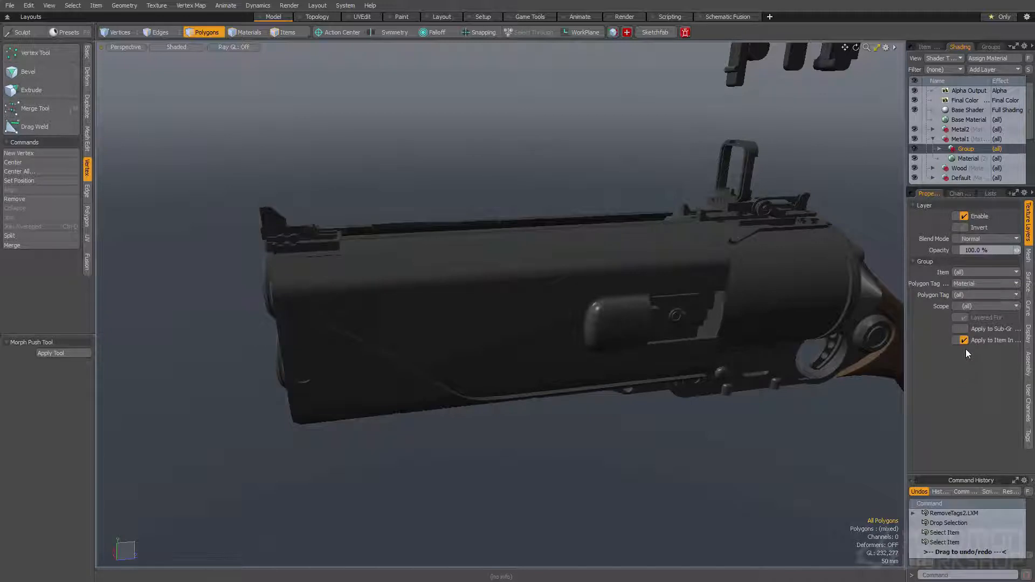
{"action": "left_click", "coordinate": [966, 282]}
{"action": "left_click", "coordinate": [969, 289]}
{"action": "left_click", "coordinate": [969, 294]}
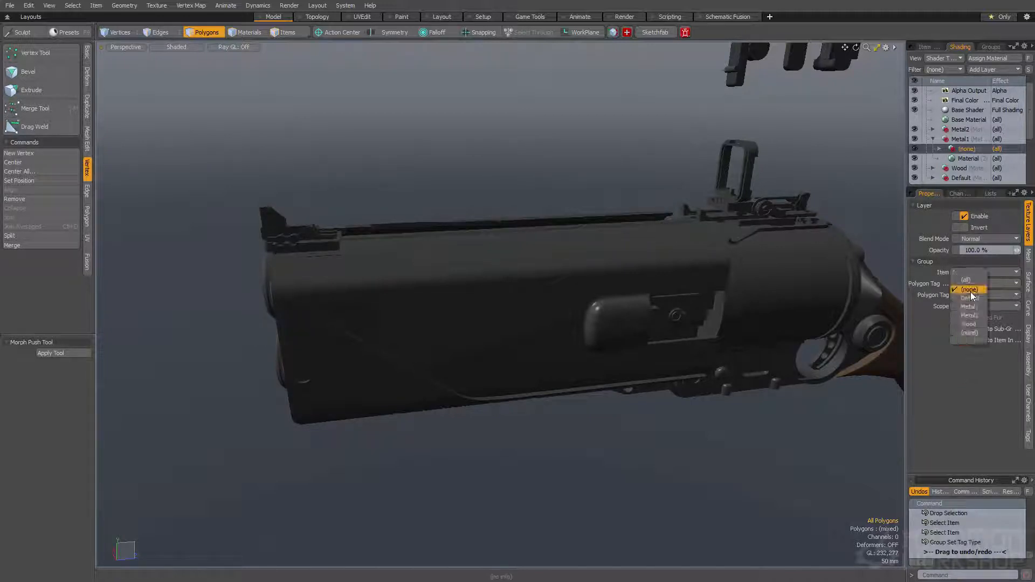
{"action": "left_click", "coordinate": [937, 326]}
Set the polygon tag type of the group inside Metal1 to Selection Set and its polygon tag to large
{"action": "left_click", "coordinate": [969, 284]}
{"action": "left_click", "coordinate": [971, 292]}
{"action": "left_click", "coordinate": [973, 296]}
{"action": "left_click", "coordinate": [972, 305]}
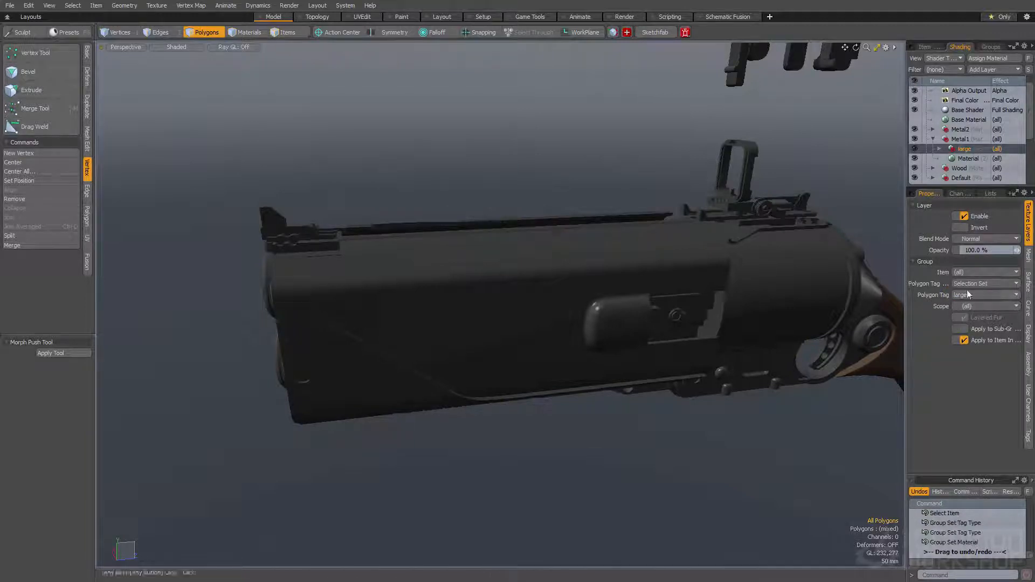
Try a green diffuse color of 0.05, 0.44, 0.0 on the large group's material instance and undo it
{"action": "left_click", "coordinate": [939, 149]}
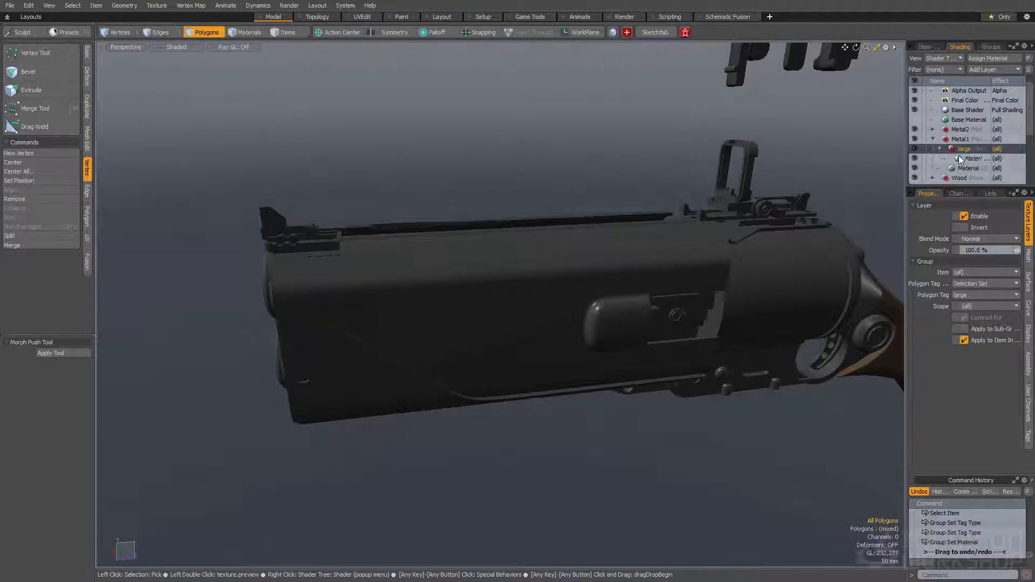
{"action": "left_click", "coordinate": [970, 159]}
{"action": "left_click", "coordinate": [976, 240]}
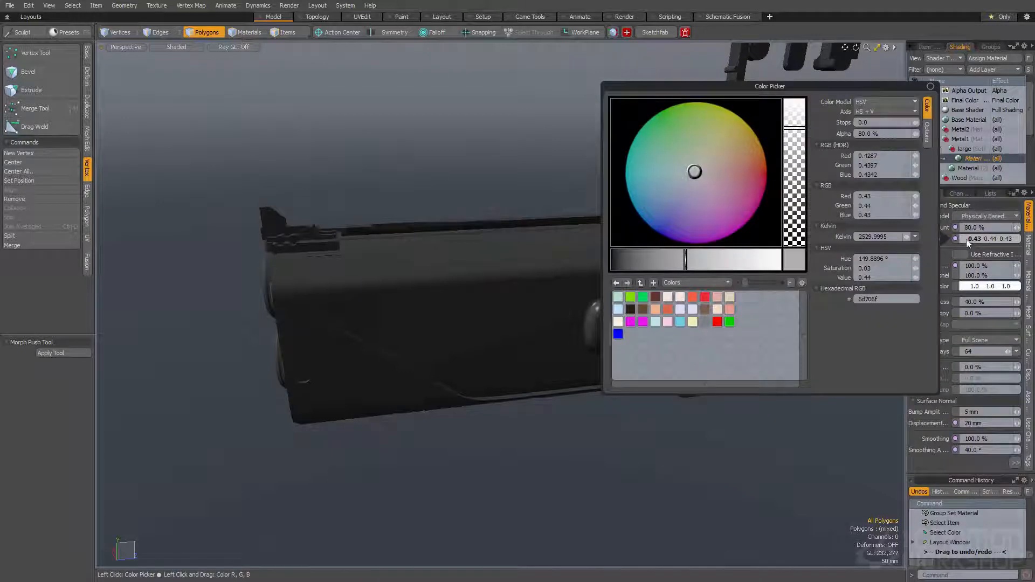
{"action": "mouse_move", "coordinate": [761, 150]}
{"action": "left_mouse_down"}
{"action": "mouse_move", "coordinate": [710, 104]}
{"action": "mouse_move", "coordinate": [629, 132]}
{"action": "mouse_move", "coordinate": [667, 107]}
{"action": "left_mouse_up"}
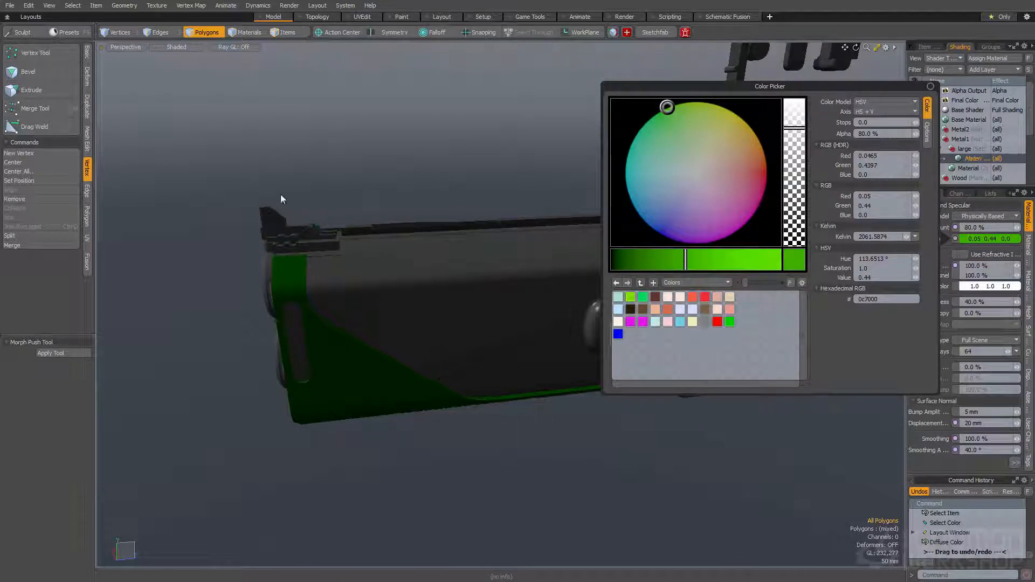
{"action": "left_click", "coordinate": [407, 5]}
{"action": "key", "text": "ctrl+z"}
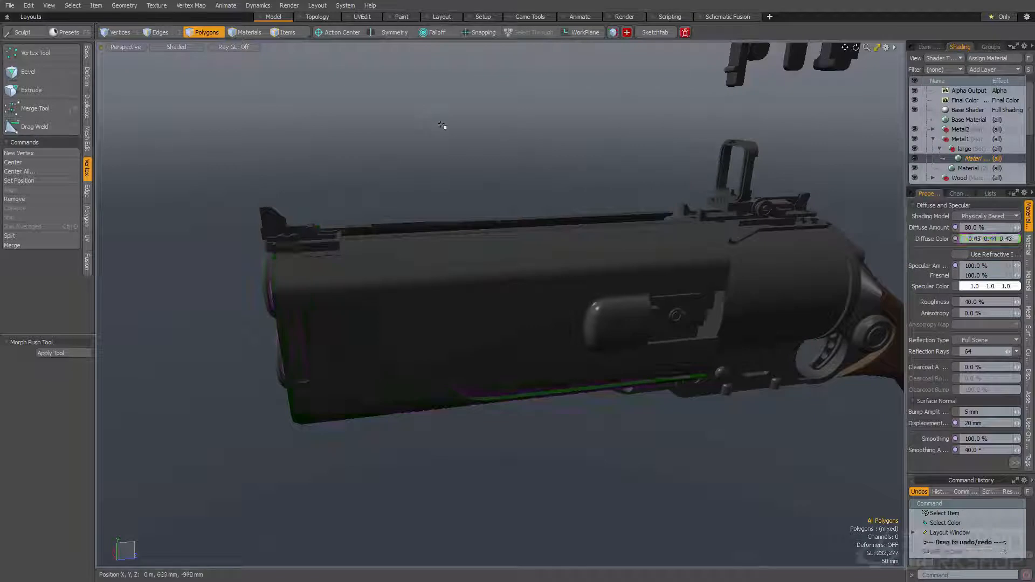
Edit the rounded edge width of the large group's material instance and set the original Metal1 material's rounded edge width to 5 mm
{"action": "left_click_drag", "start_coordinate": [465, 223], "coordinate": [462, 231], "text": "alt"}
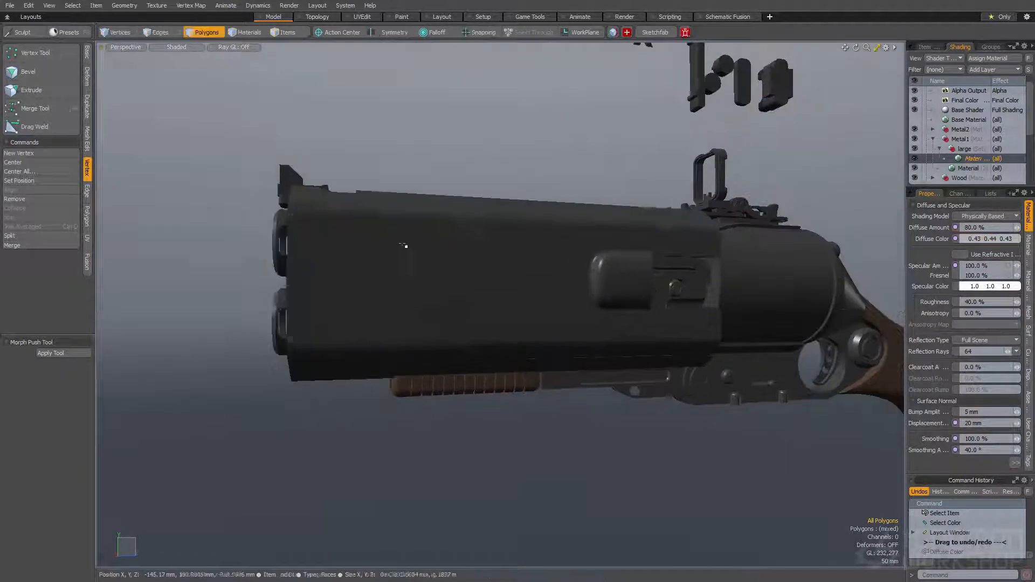
{"action": "left_click", "coordinate": [1015, 462]}
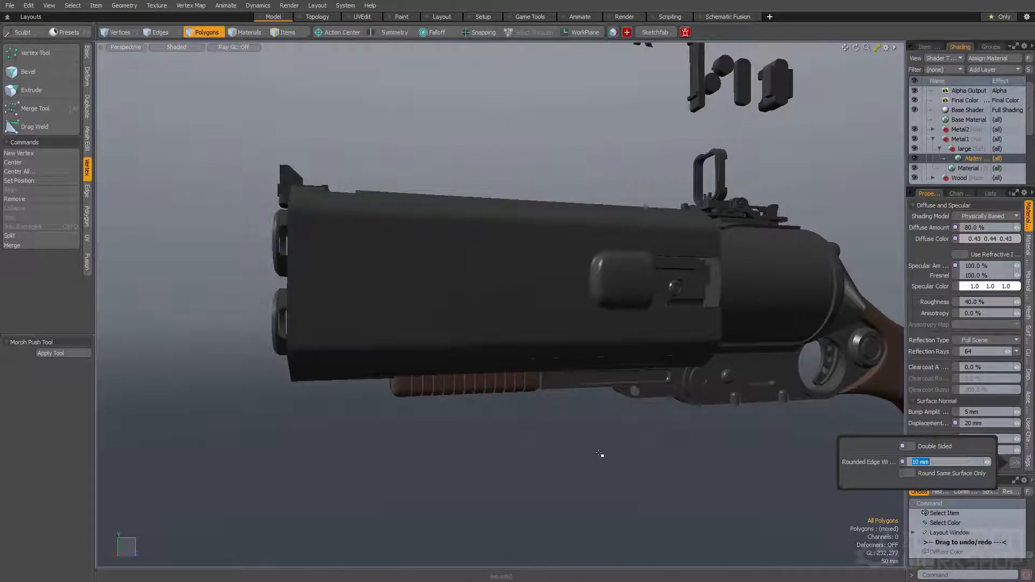
{"action": "key", "text": "Return"}
{"action": "left_click", "coordinate": [970, 168]}
{"action": "left_click", "coordinate": [1015, 463]}
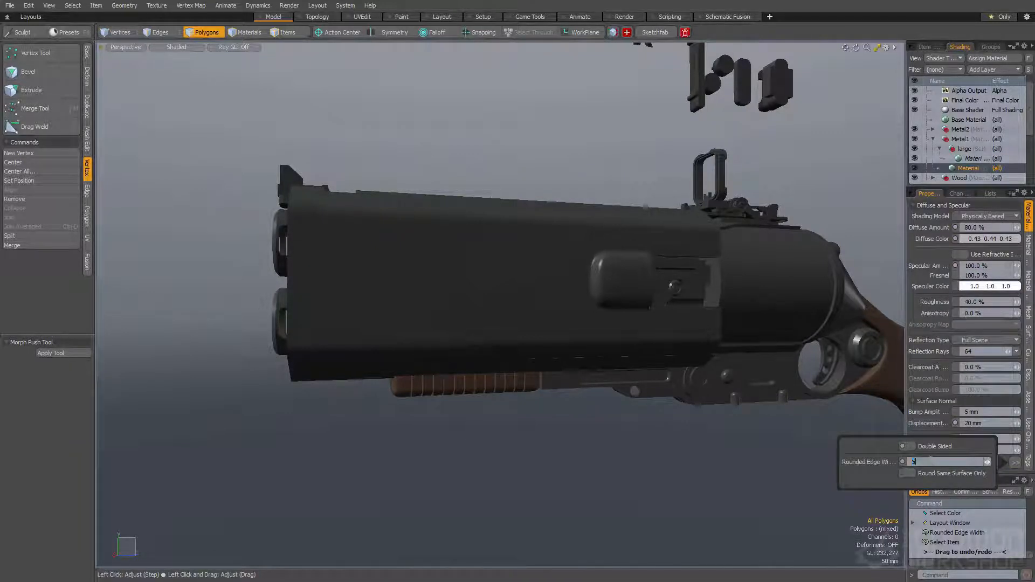
{"action": "key", "text": "Return"}
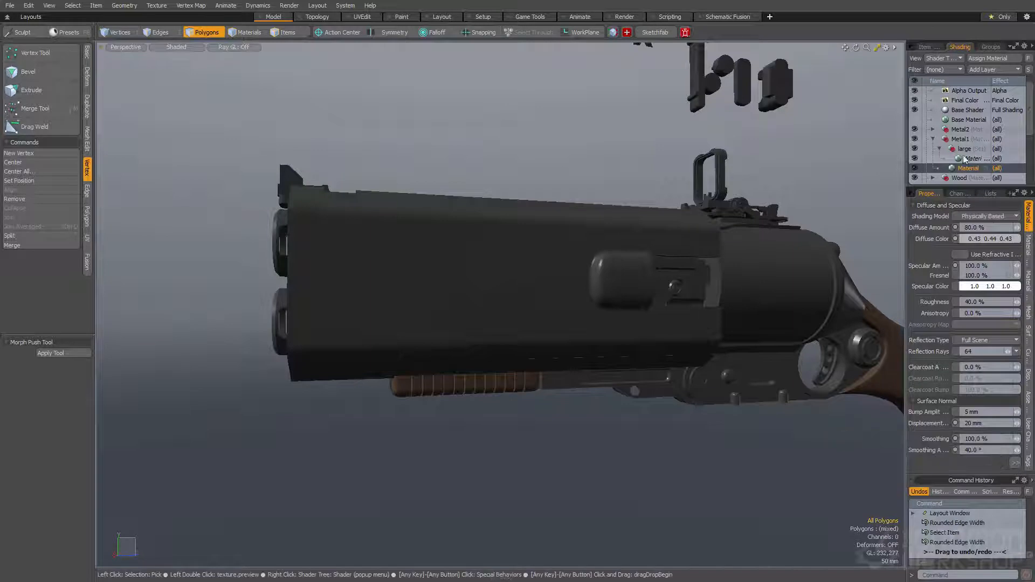
Set the rounded edge width of the large group's material instance to 10 mm
{"action": "left_click", "coordinate": [972, 160]}
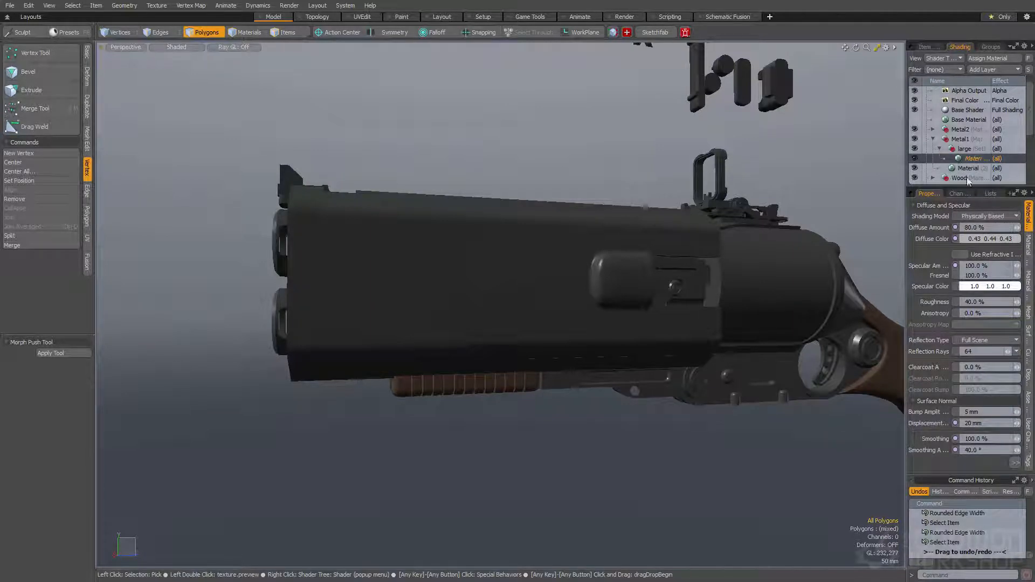
{"action": "mouse_move", "coordinate": [1015, 461]}
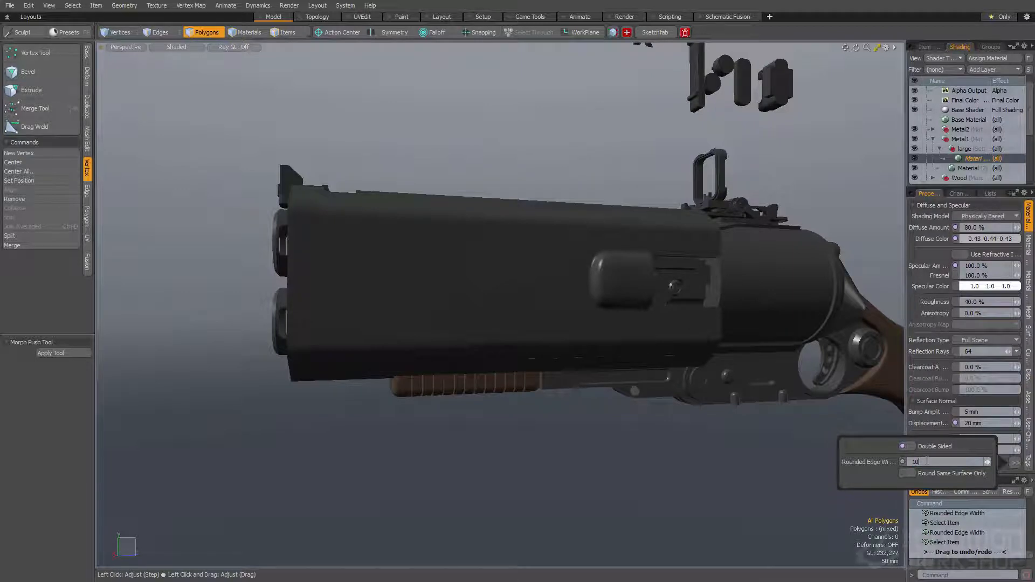
{"action": "key", "text": "Return"}
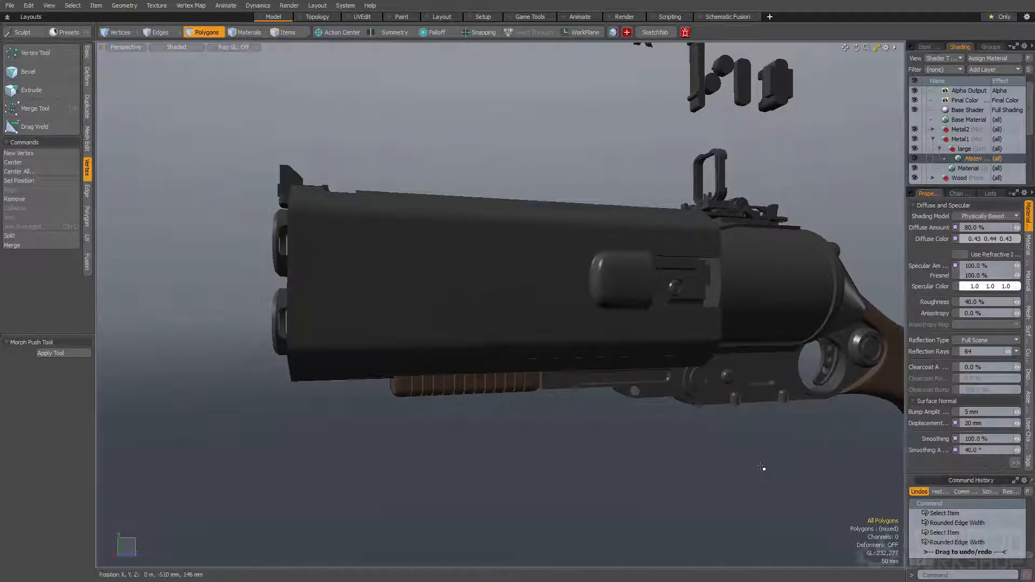
Duplicate the large group, together with its material instance, inside Metal1
{"action": "left_click_drag", "start_coordinate": [619, 205], "coordinate": [576, 231], "text": "alt"}
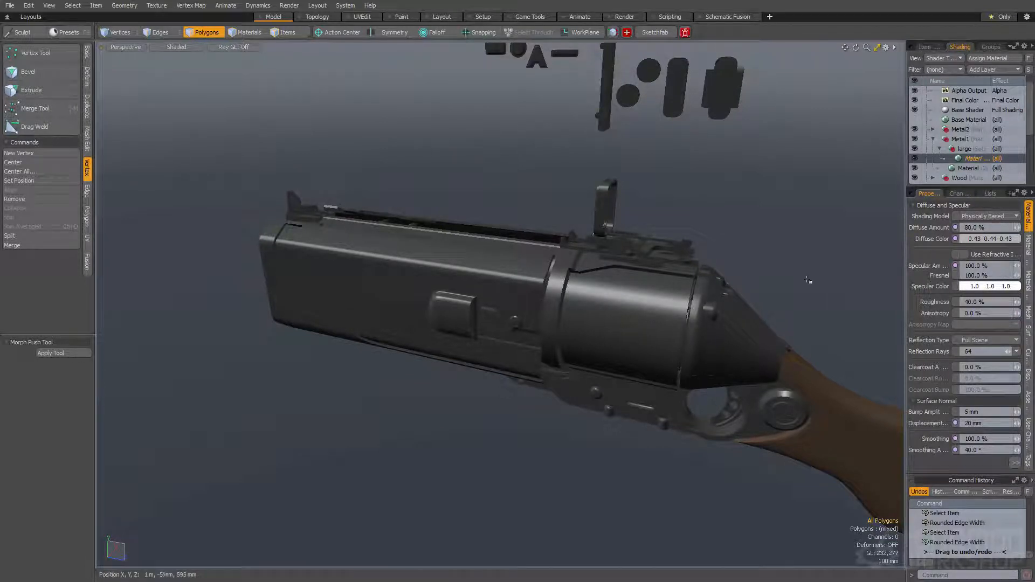
{"action": "left_click_drag", "start_coordinate": [507, 254], "coordinate": [633, 274], "text": "alt"}
{"action": "scroll", "coordinate": [634, 274], "scroll_direction": "up", "scroll_amount": 2}
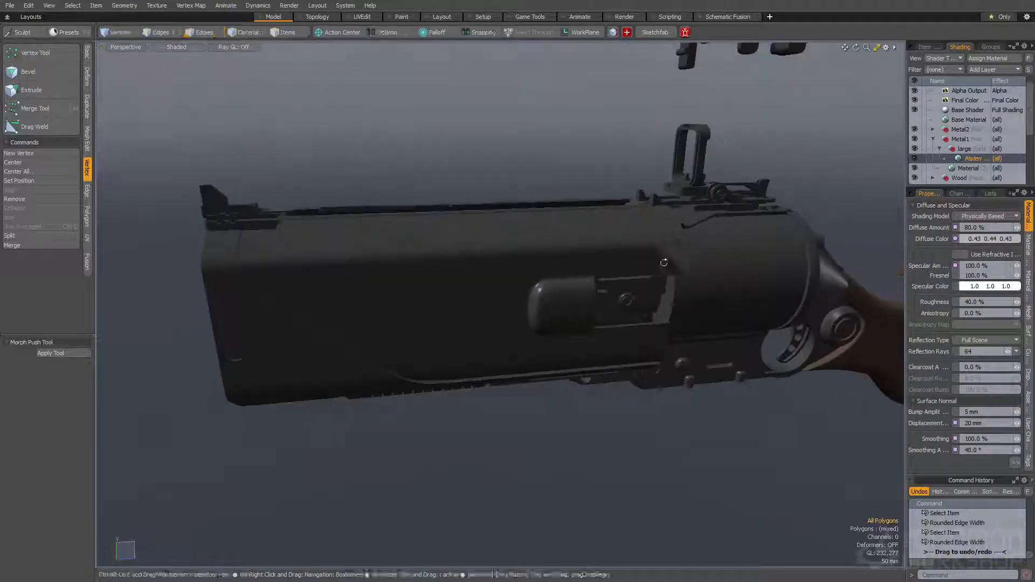
{"action": "left_click", "coordinate": [948, 167]}
{"action": "left_click", "coordinate": [969, 157]}
{"action": "left_click", "coordinate": [939, 149]}
{"action": "left_click", "coordinate": [947, 150]}
{"action": "right_click", "coordinate": [948, 150]}
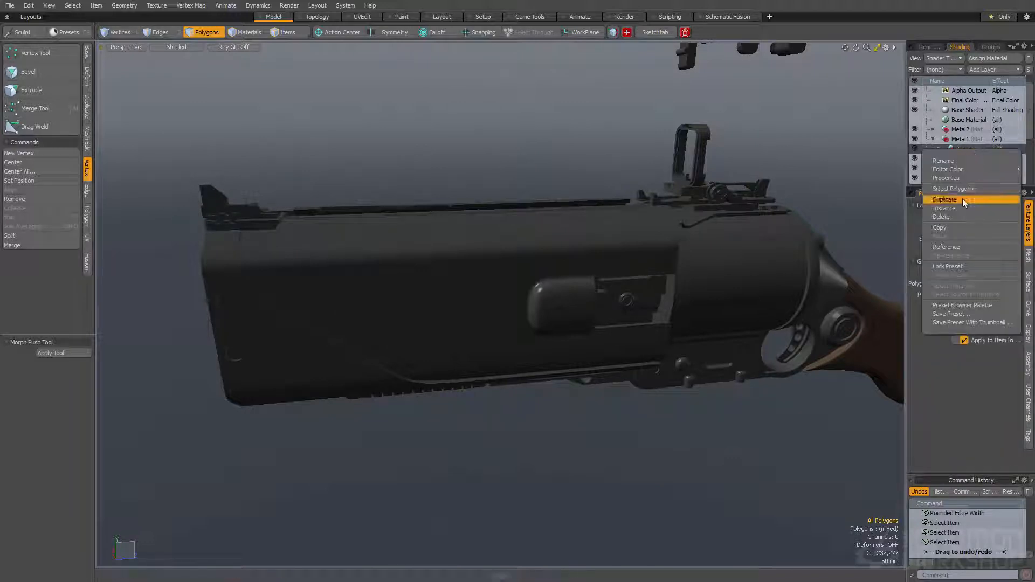
{"action": "left_click", "coordinate": [960, 201]}
Retag the connected polygons of the gun's front side plate as Smooth Small and clear the selection
{"action": "double_click", "coordinate": [587, 290]}
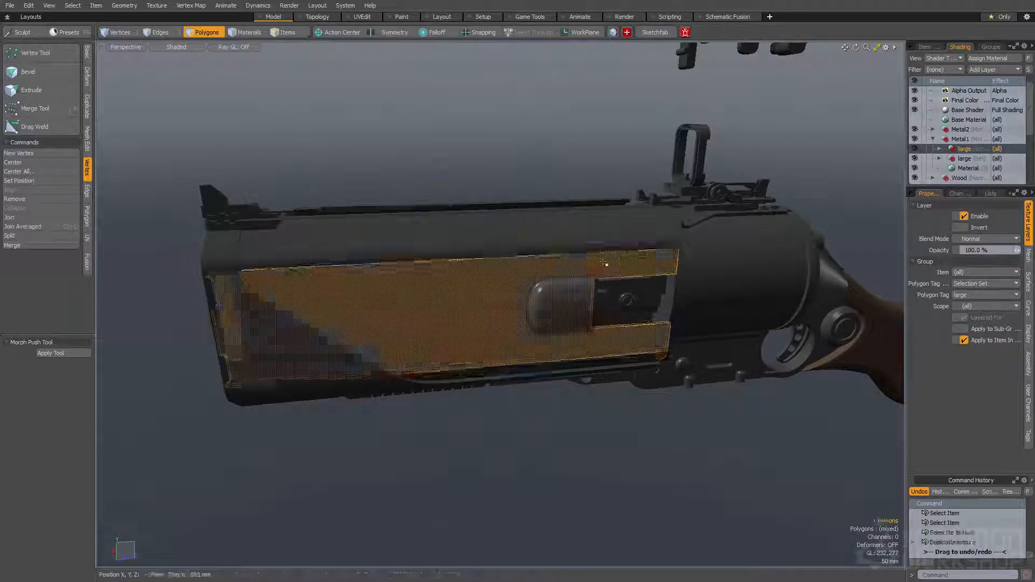
{"action": "double_click", "coordinate": [588, 291]}
{"action": "double_click", "coordinate": [271, 325]}
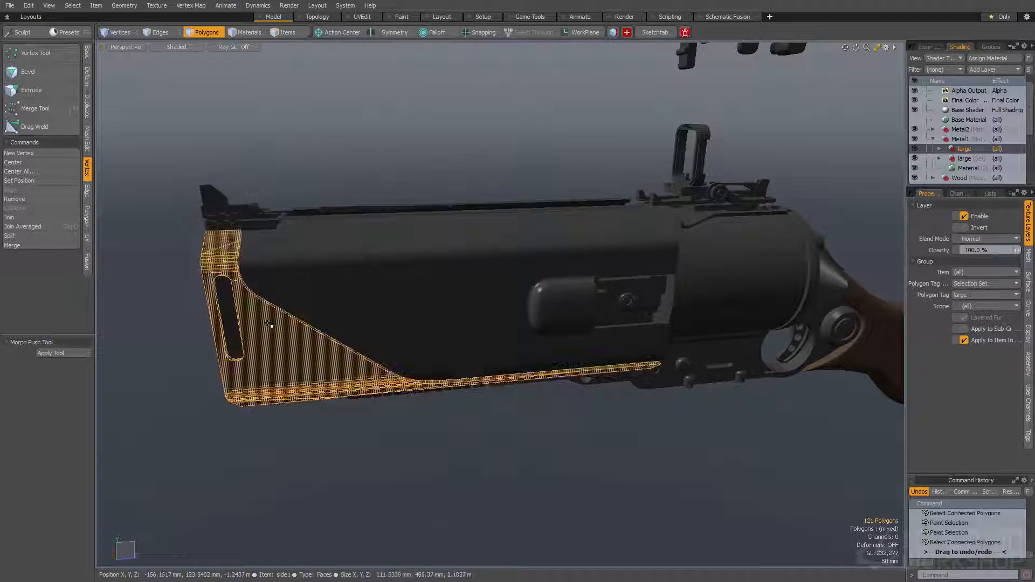
{"action": "key", "text": "ctrl+1"}
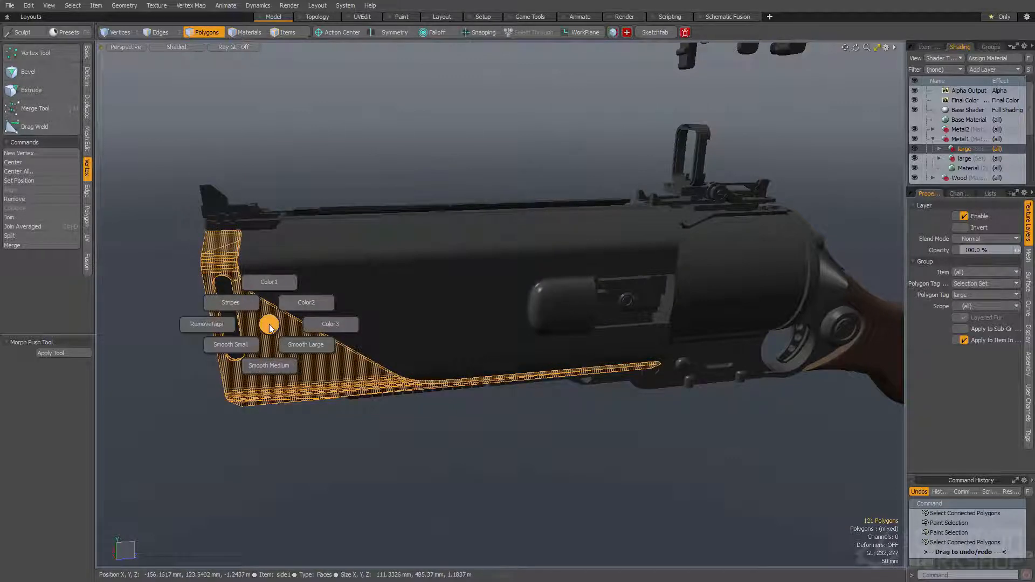
{"action": "left_click", "coordinate": [234, 350]}
{"action": "left_click", "coordinate": [385, 177]}
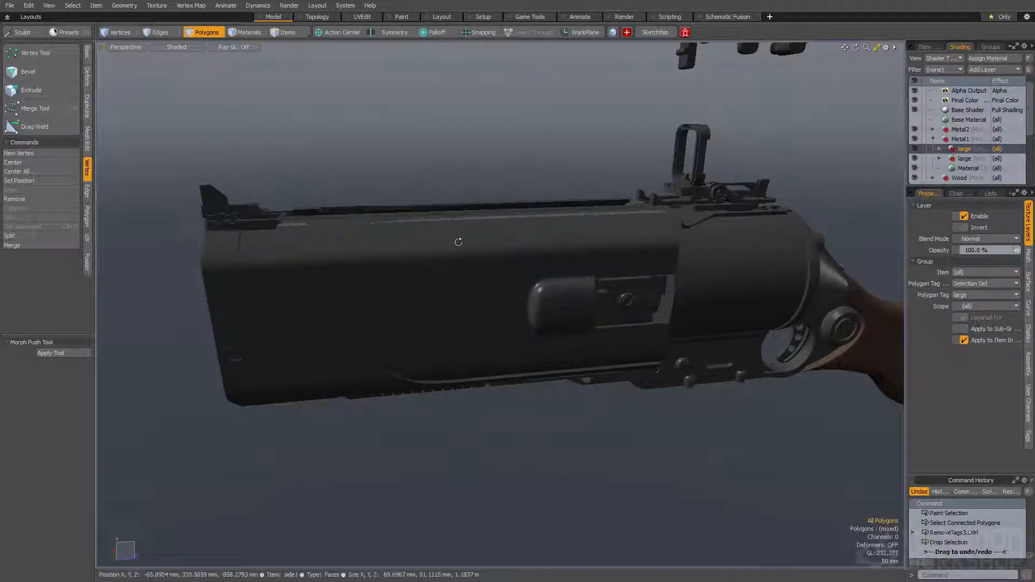
Set the polygon tag of the duplicated large group to small
{"action": "left_click_drag", "start_coordinate": [457, 240], "coordinate": [699, 177], "text": "alt"}
{"action": "left_click", "coordinate": [939, 149]}
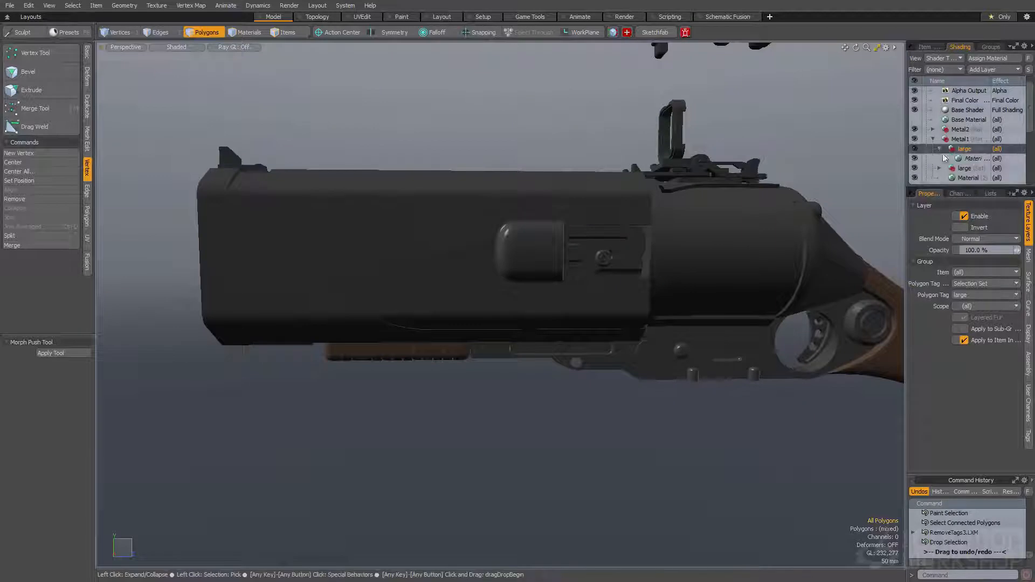
{"action": "left_click", "coordinate": [969, 159]}
{"action": "left_click", "coordinate": [965, 149]}
{"action": "left_click", "coordinate": [968, 295]}
{"action": "left_click", "coordinate": [966, 303]}
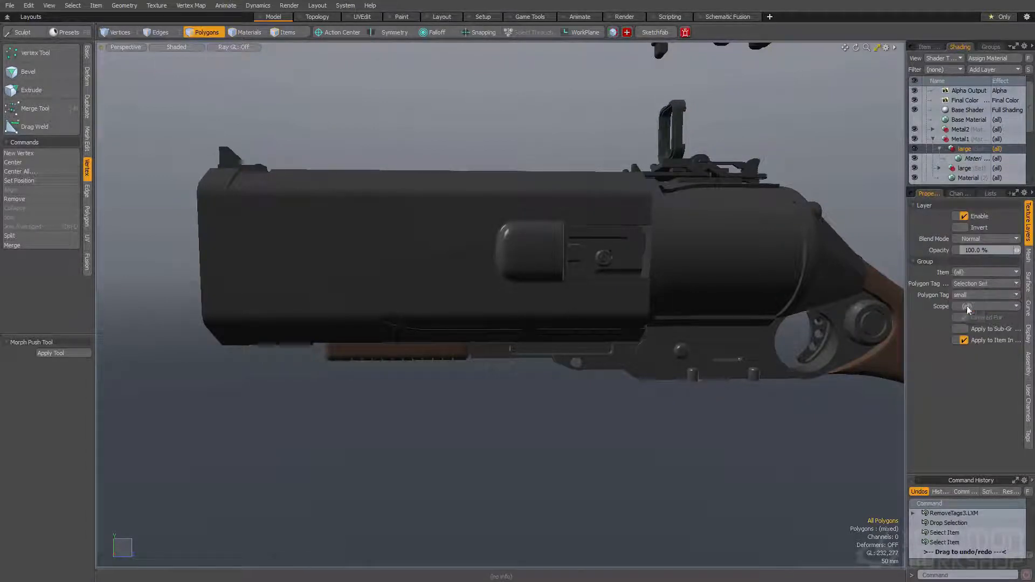
Set the rounded edge width to 1 mm on the small group's material and 3 mm on the original Metal1 material
{"action": "left_click", "coordinate": [969, 159]}
{"action": "left_click", "coordinate": [1014, 462]}
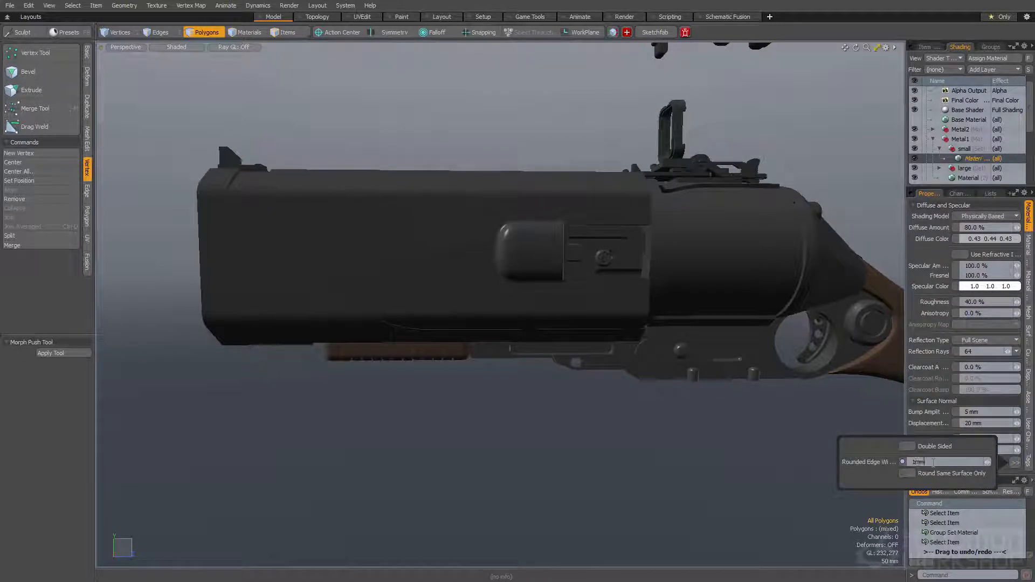
{"action": "scroll", "coordinate": [969, 116], "scroll_direction": "down", "scroll_amount": 1}
{"action": "left_click", "coordinate": [968, 148]}
{"action": "left_click", "coordinate": [1013, 462]}
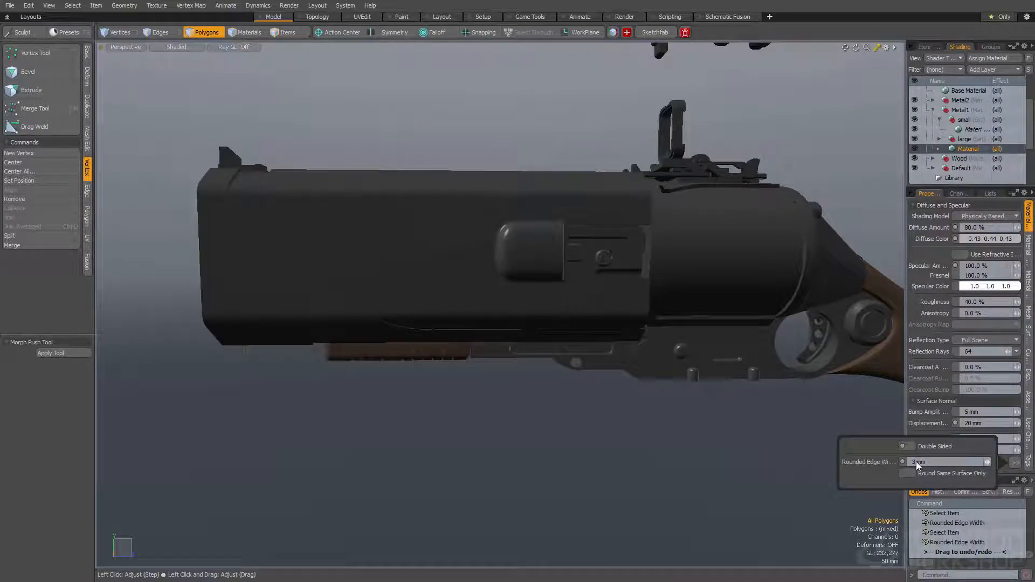
Set the rounded edge width of the large group's material instance to 7 mm
{"action": "left_click", "coordinate": [939, 138]}
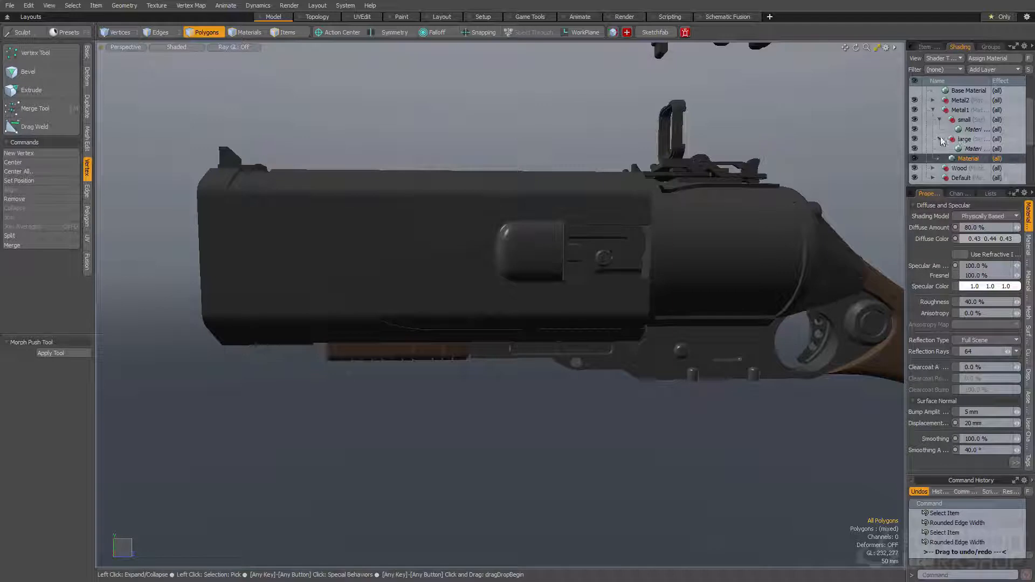
{"action": "left_click", "coordinate": [970, 148]}
{"action": "left_click", "coordinate": [1016, 462]}
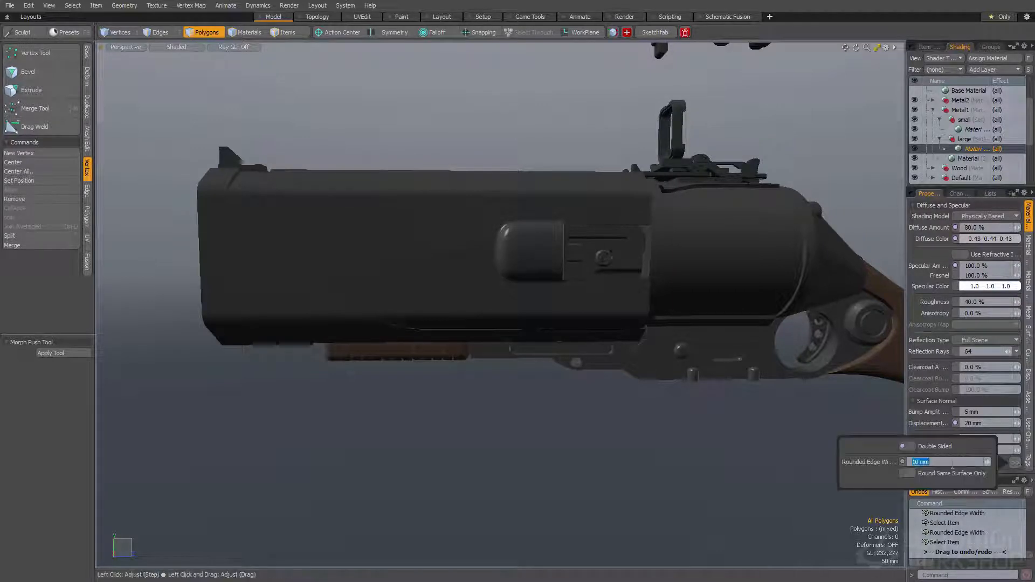
{"action": "left_click", "coordinate": [951, 464]}
{"action": "type", "text": "7mm"}
{"action": "key", "text": "Return"}
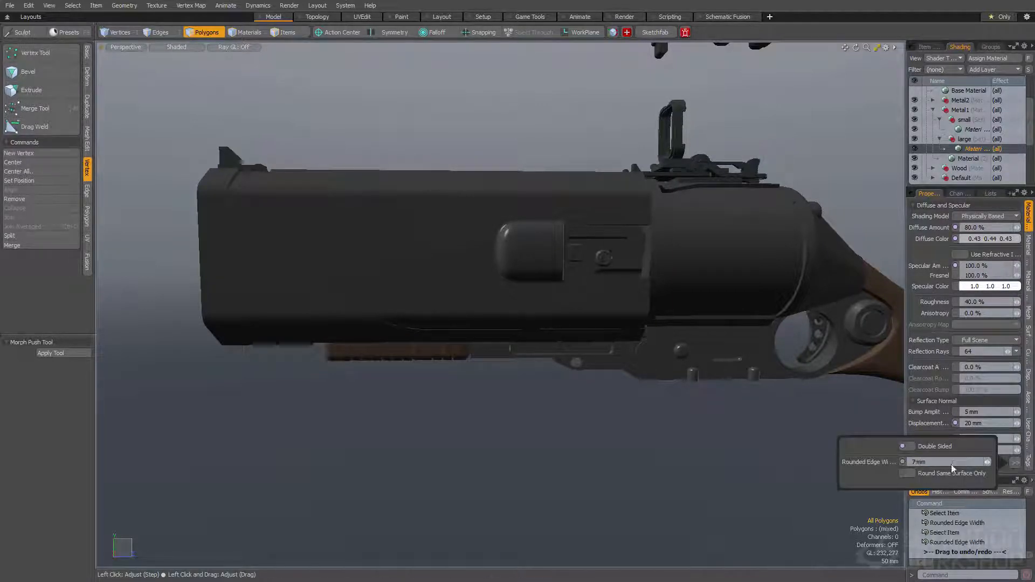
Collapse the large and small groups inside Metal1 in the shader tree
{"action": "left_click_drag", "start_coordinate": [528, 237], "coordinate": [468, 229], "text": "alt"}
{"action": "left_click_drag", "start_coordinate": [573, 241], "coordinate": [558, 269], "text": "alt"}
{"action": "left_click", "coordinate": [938, 140]}
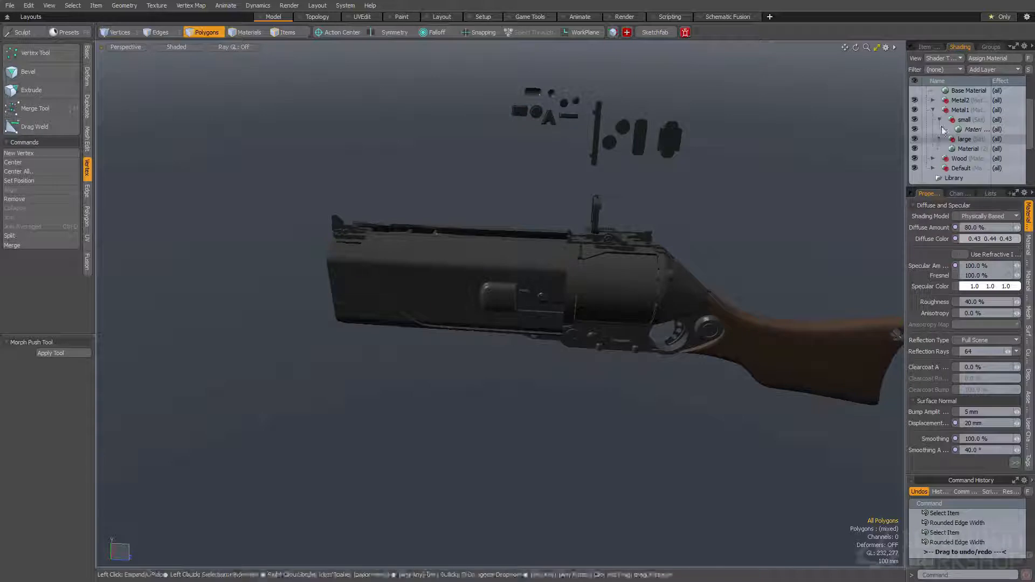
{"action": "left_click", "coordinate": [939, 120]}
{"action": "left_click_drag", "start_coordinate": [555, 285], "coordinate": [554, 254], "text": "ctrl+alt"}
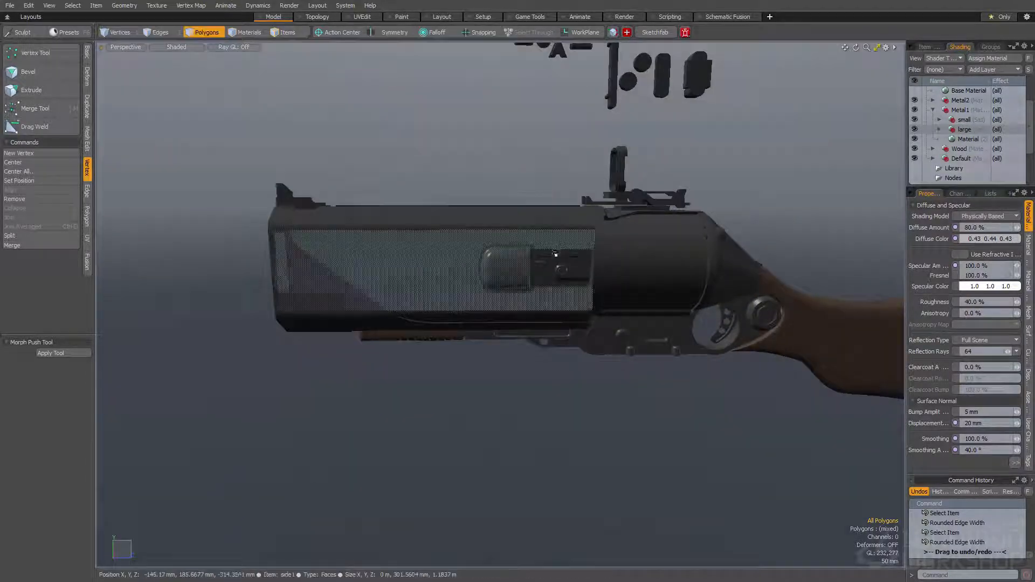
Retag the connected polygons of the small bracket with the round hole behind the foregrip as Smooth Small
{"action": "left_click_drag", "start_coordinate": [617, 317], "coordinate": [637, 272], "text": "alt"}
{"action": "left_click_drag", "start_coordinate": [637, 272], "coordinate": [635, 251], "text": "alt"}
{"action": "left_click_drag", "start_coordinate": [443, 256], "coordinate": [489, 269], "text": "alt"}
{"action": "key", "text": "space"}
{"action": "left_click", "coordinate": [635, 303]}
{"action": "key", "text": "space"}
{"action": "double_click", "coordinate": [637, 300]}
{"action": "key", "text": "shift+a"}
{"action": "key", "text": "ctrl+space"}
{"action": "left_click", "coordinate": [613, 319]}
{"action": "left_click", "coordinate": [612, 320]}
{"action": "double_click", "coordinate": [593, 353]}
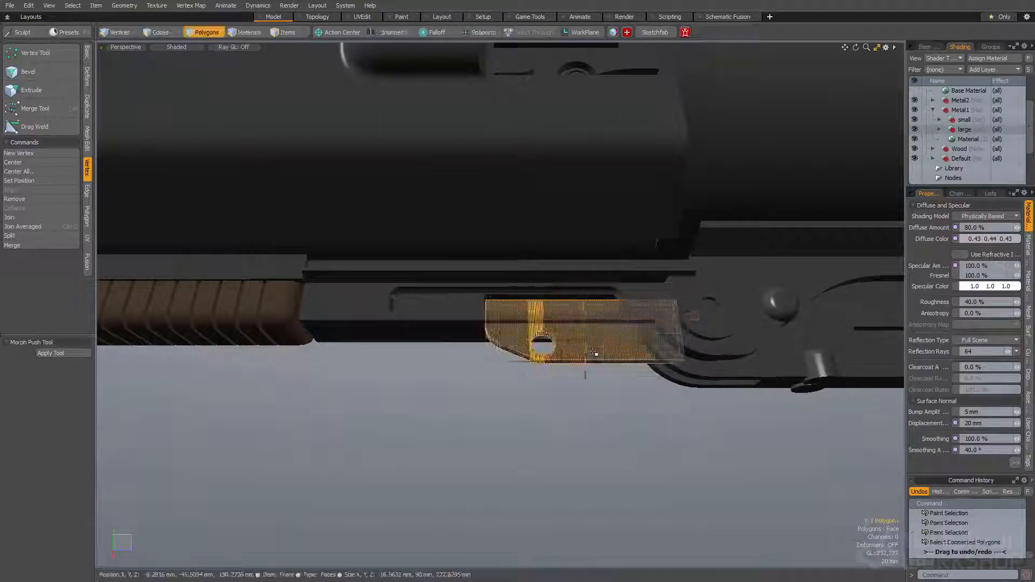
{"action": "key", "text": "ctrl+space"}
{"action": "left_click", "coordinate": [556, 372]}
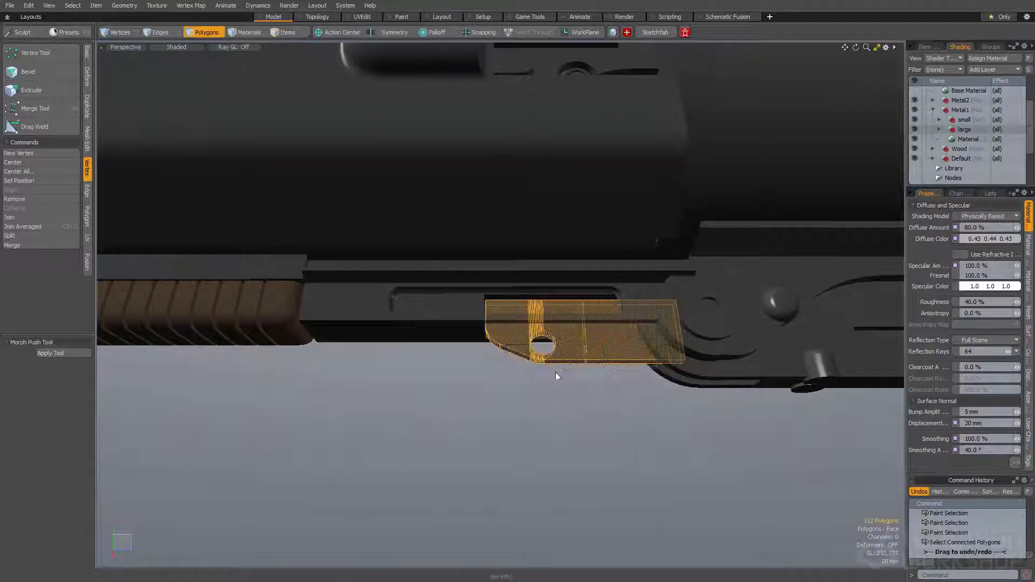
Retag the connected polygons of the metal part above the wooden foregrip as Smooth Large and clear the selection
{"action": "double_click", "coordinate": [321, 263]}
{"action": "key", "text": "shift+a"}
{"action": "key", "text": "ctrl+space"}
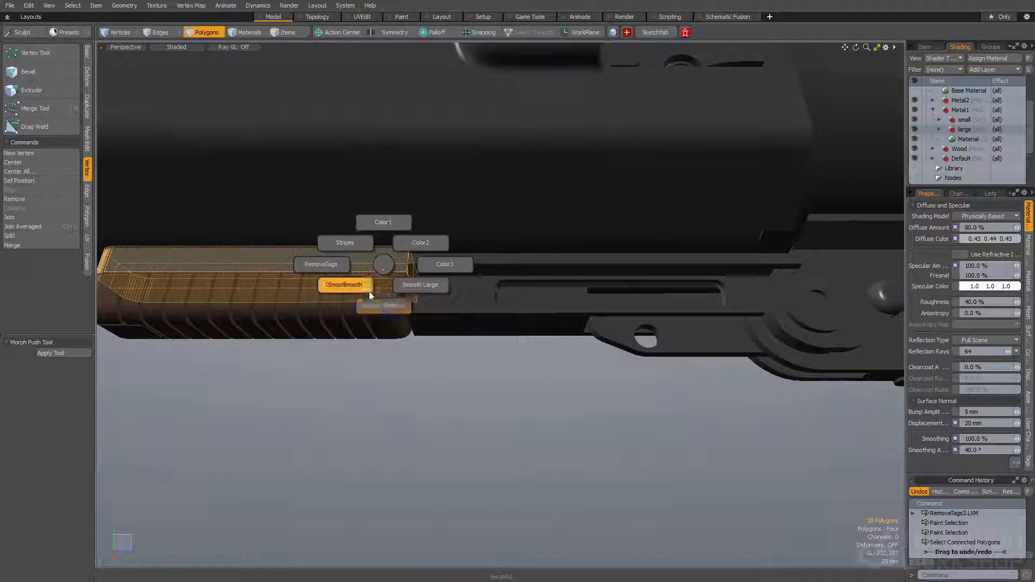
{"action": "left_click", "coordinate": [420, 284]}
{"action": "key", "text": "a"}
Open the render preview and examine the rounded edges on the foregrip metal and bracket from both sides of the gun
{"action": "key", "text": "F9"}
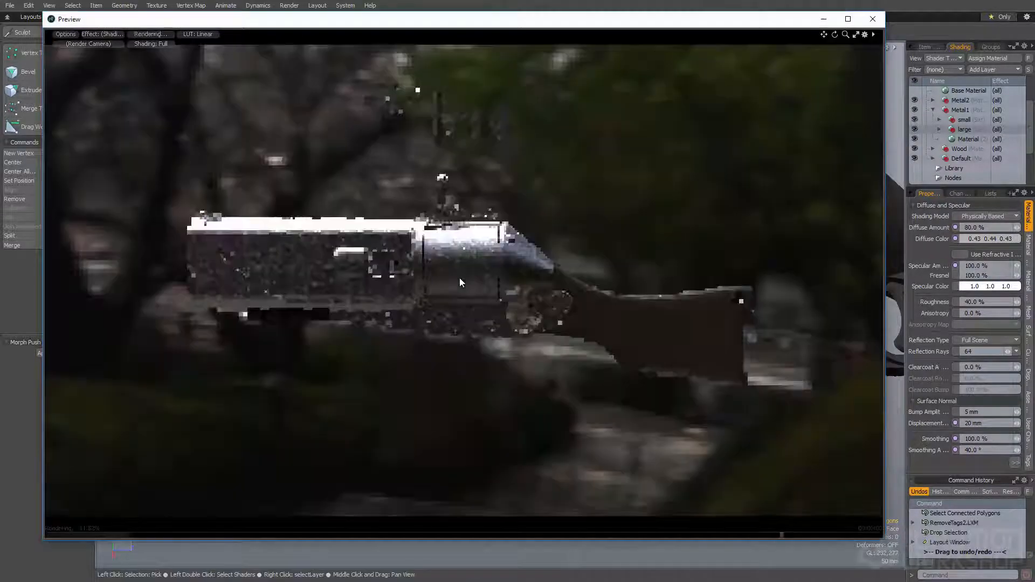
{"action": "left_click_drag", "start_coordinate": [460, 281], "coordinate": [531, 369], "text": "alt"}
{"action": "left_click_drag", "start_coordinate": [447, 364], "coordinate": [488, 278], "text": "alt+shift"}
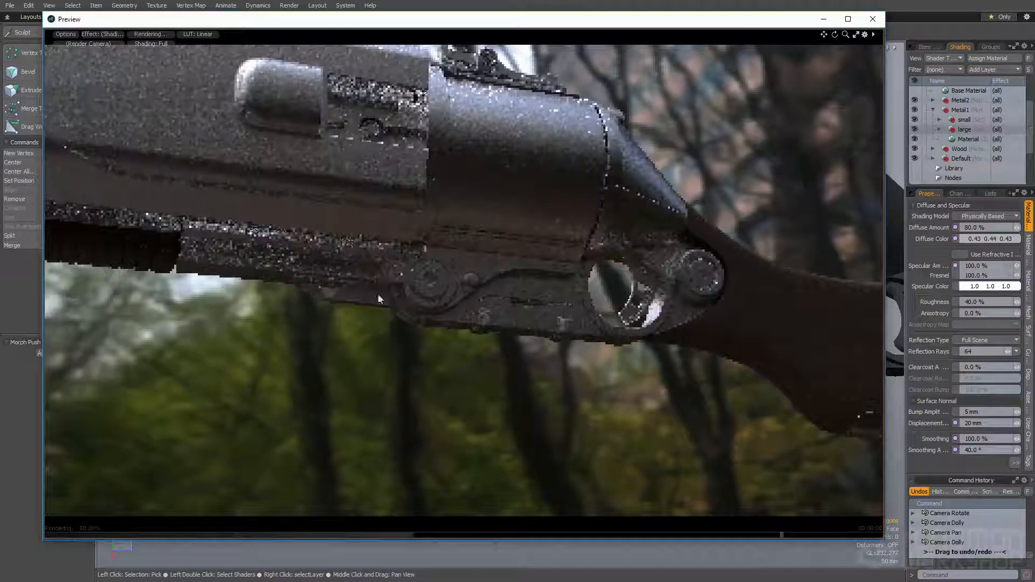
{"action": "left_click_drag", "start_coordinate": [328, 280], "coordinate": [445, 290], "text": "ctrl+alt"}
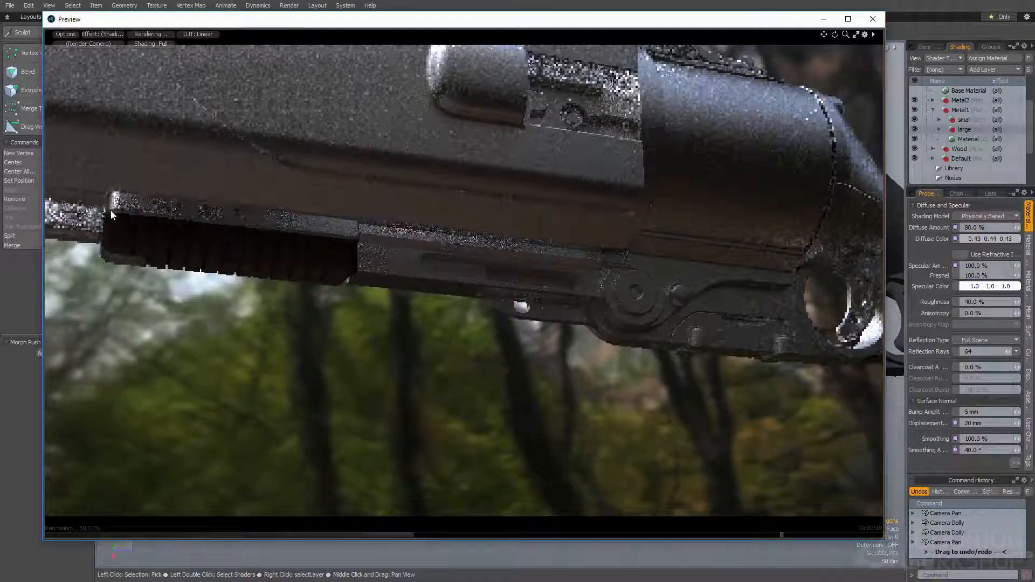
{"action": "left_click_drag", "start_coordinate": [335, 314], "coordinate": [546, 259], "text": "alt"}
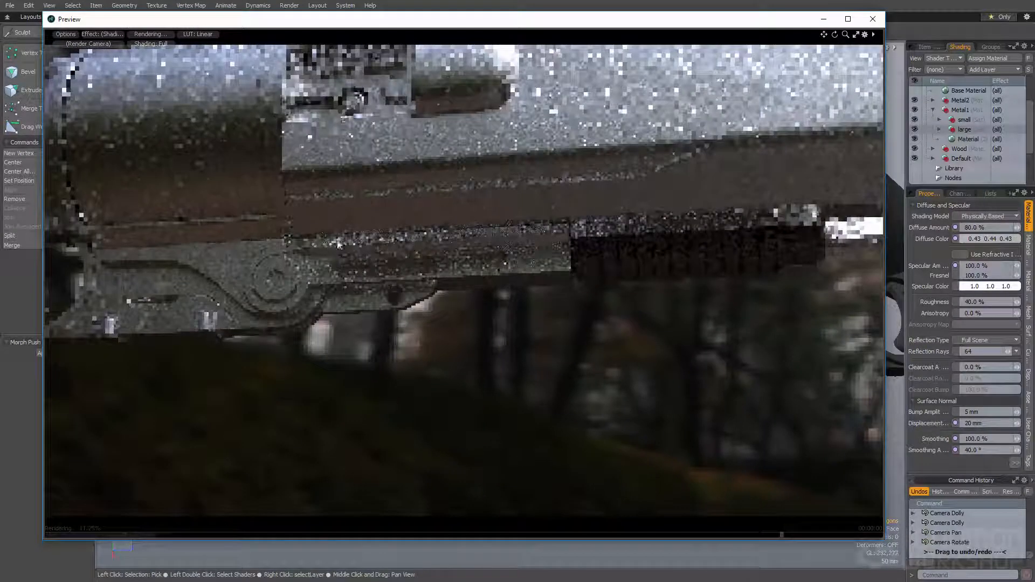
{"action": "left_click_drag", "start_coordinate": [379, 269], "coordinate": [462, 270], "text": "ctrl+alt"}
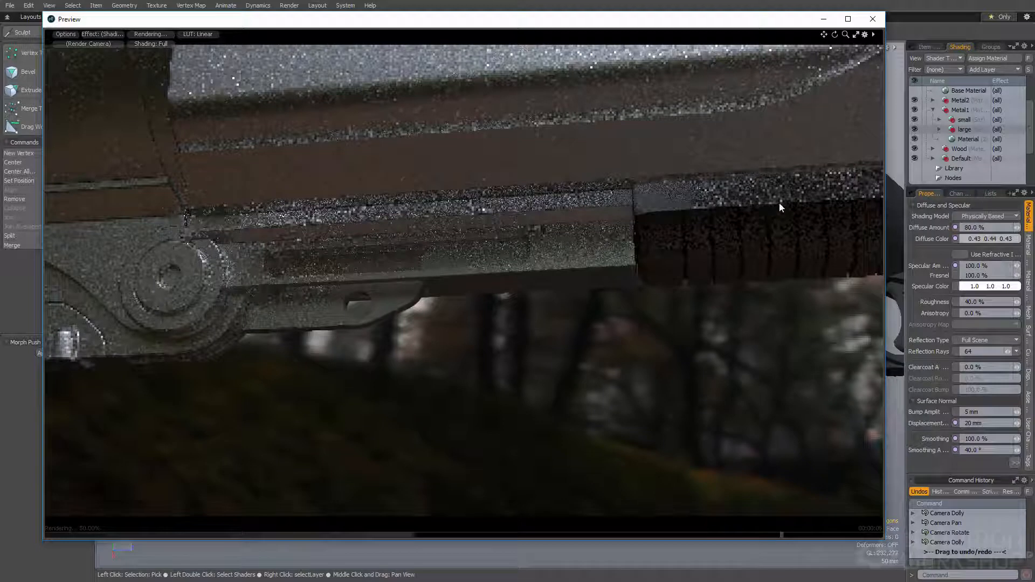
{"action": "left_click_drag", "start_coordinate": [535, 286], "coordinate": [485, 288], "text": "ctrl+alt"}
{"action": "left_click_drag", "start_coordinate": [620, 281], "coordinate": [663, 248], "text": "alt"}
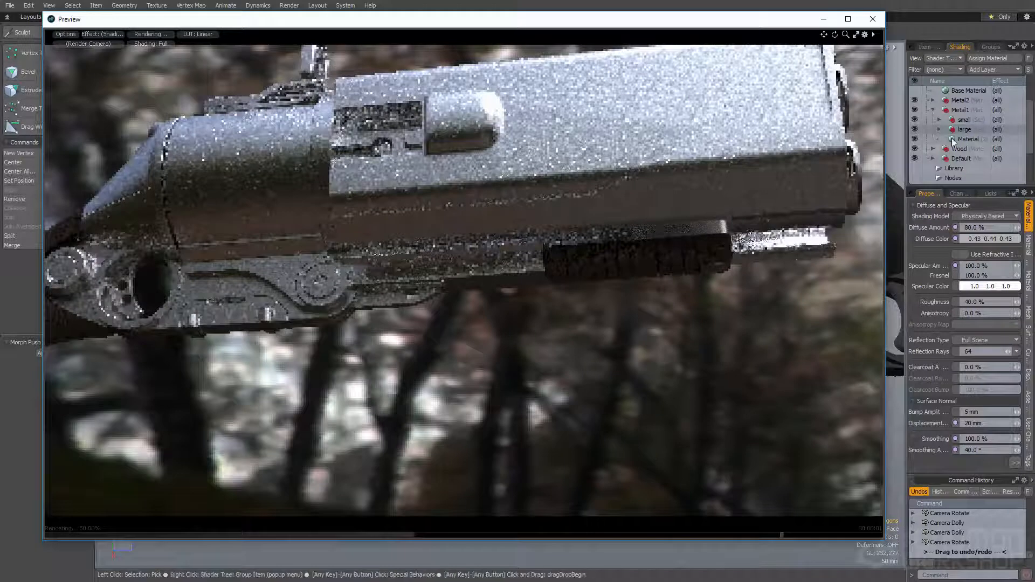
Check the rounded edge widths of the material instances in the small and large groups
{"action": "left_click", "coordinate": [939, 120]}
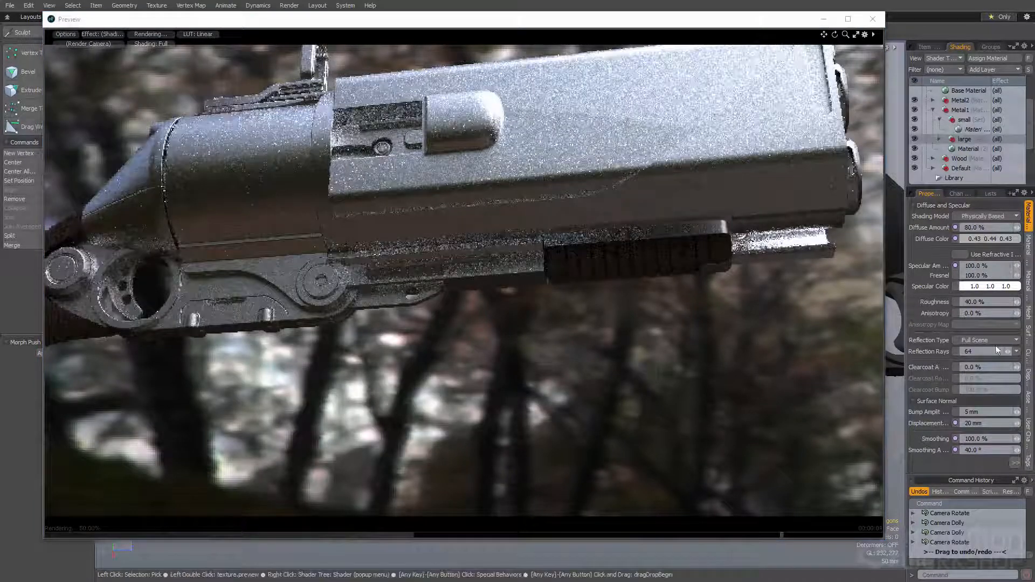
{"action": "left_click", "coordinate": [958, 128]}
{"action": "left_click", "coordinate": [1015, 463]}
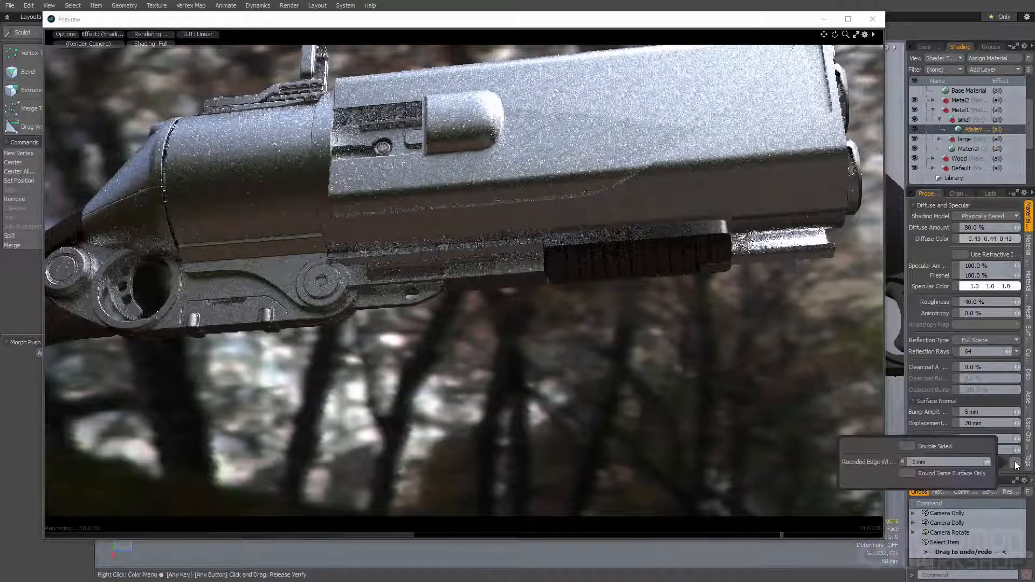
{"action": "left_click", "coordinate": [939, 140]}
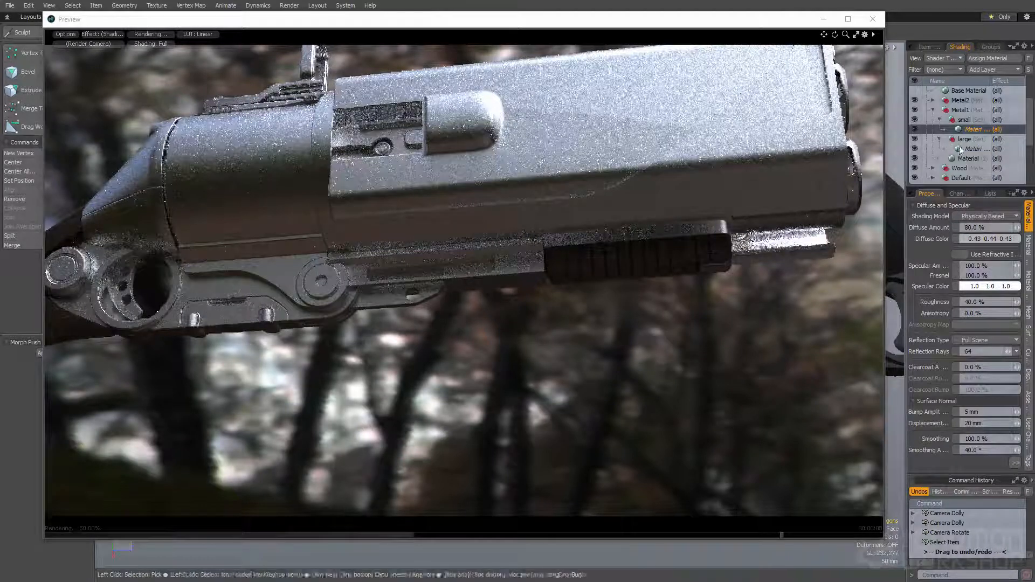
{"action": "left_click", "coordinate": [970, 149]}
{"action": "left_click", "coordinate": [1015, 463]}
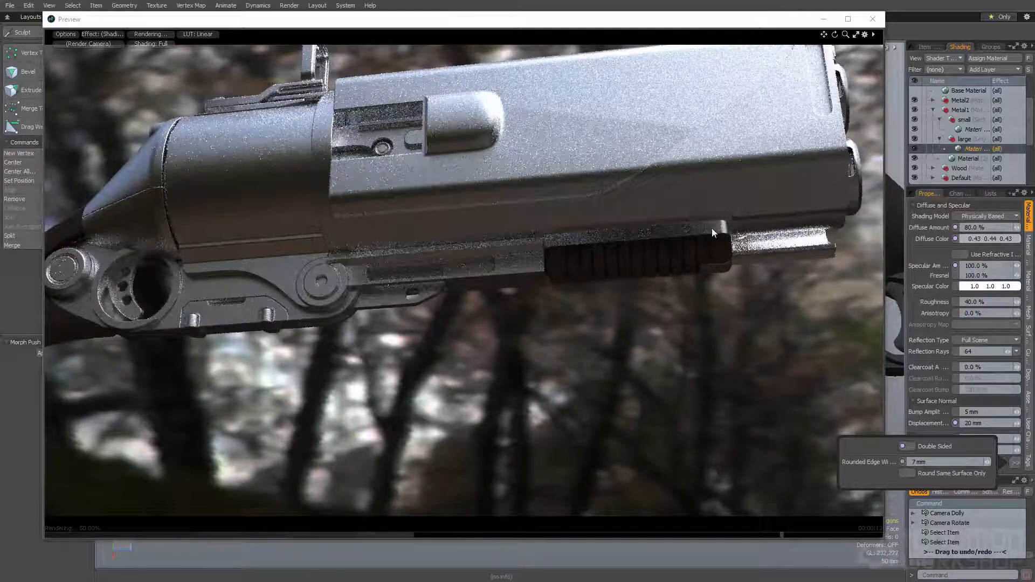
Set the rounded edge width to 6 mm on the original Metal1 material and 15 mm on the large group's material instance
{"action": "left_click", "coordinate": [964, 159]}
{"action": "mouse_move", "coordinate": [1015, 462]}
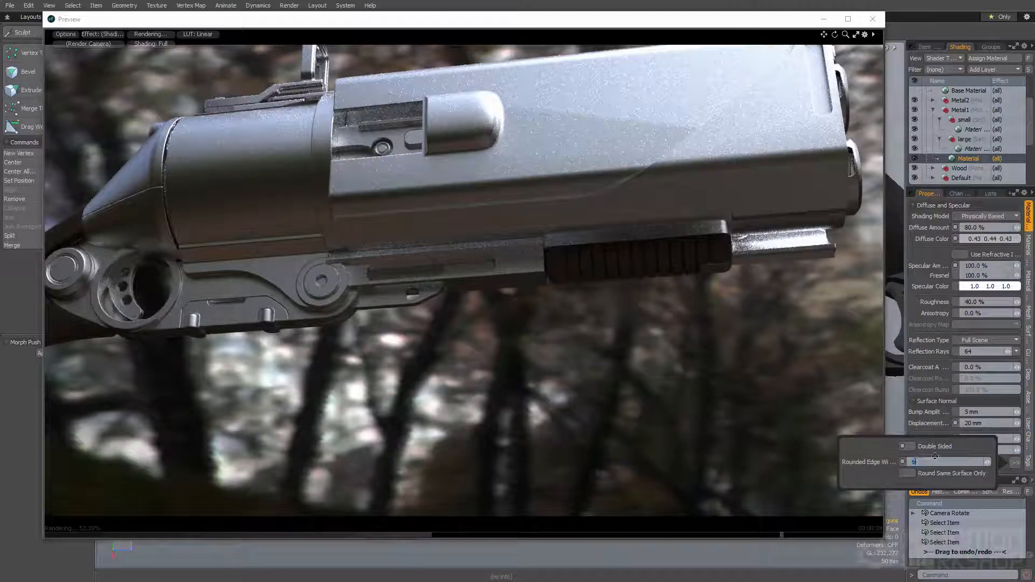
{"action": "type", "text": "6mm"}
{"action": "key", "text": "Return"}
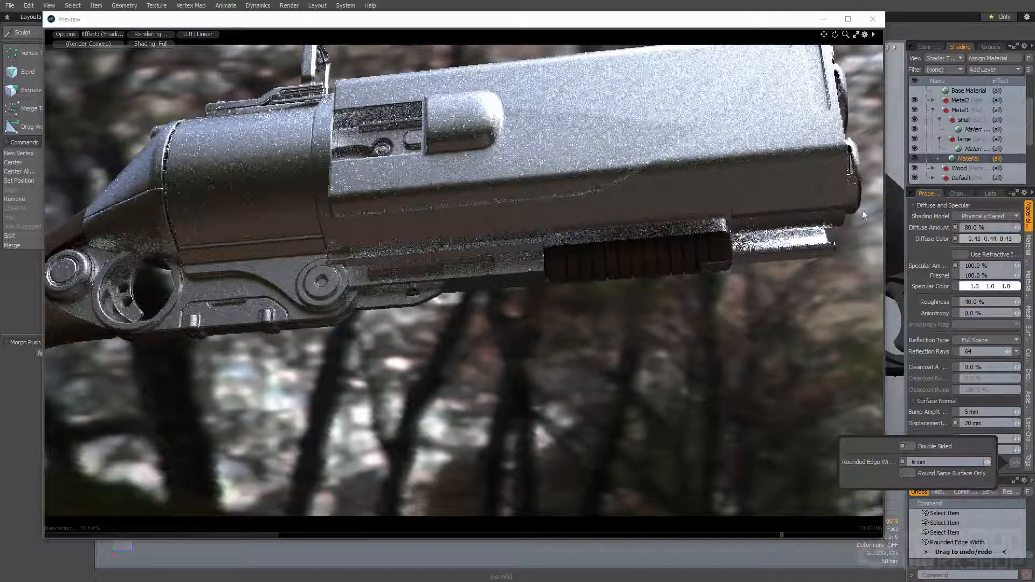
{"action": "left_click", "coordinate": [969, 148]}
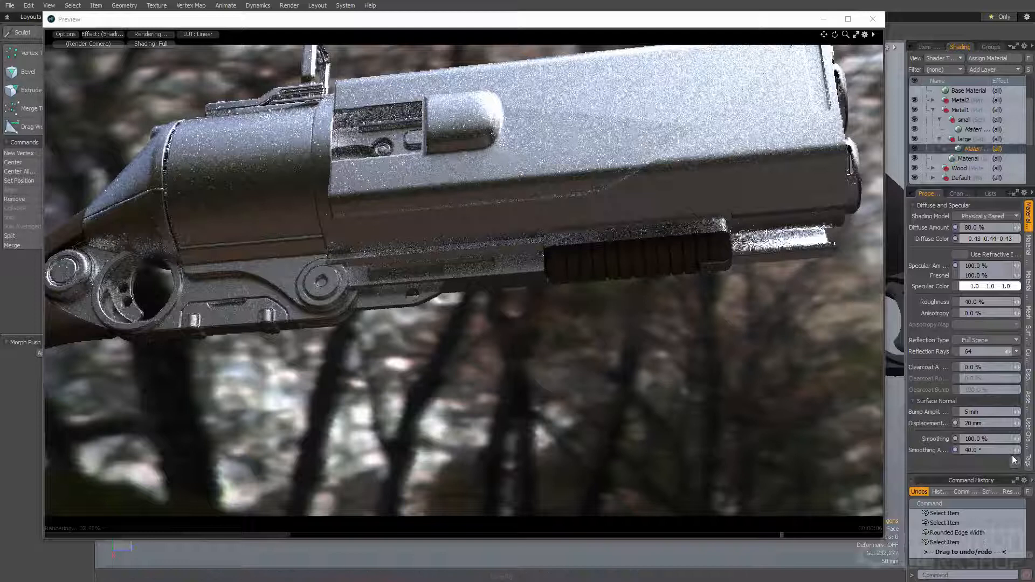
{"action": "left_click", "coordinate": [944, 461]}
{"action": "type", "text": "15mm"}
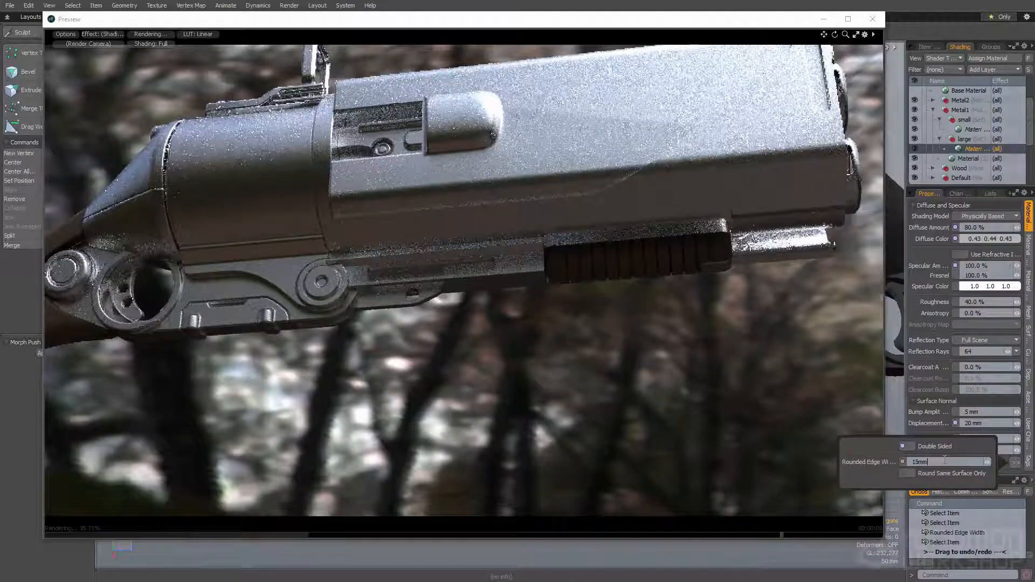
{"action": "key", "text": "Return"}
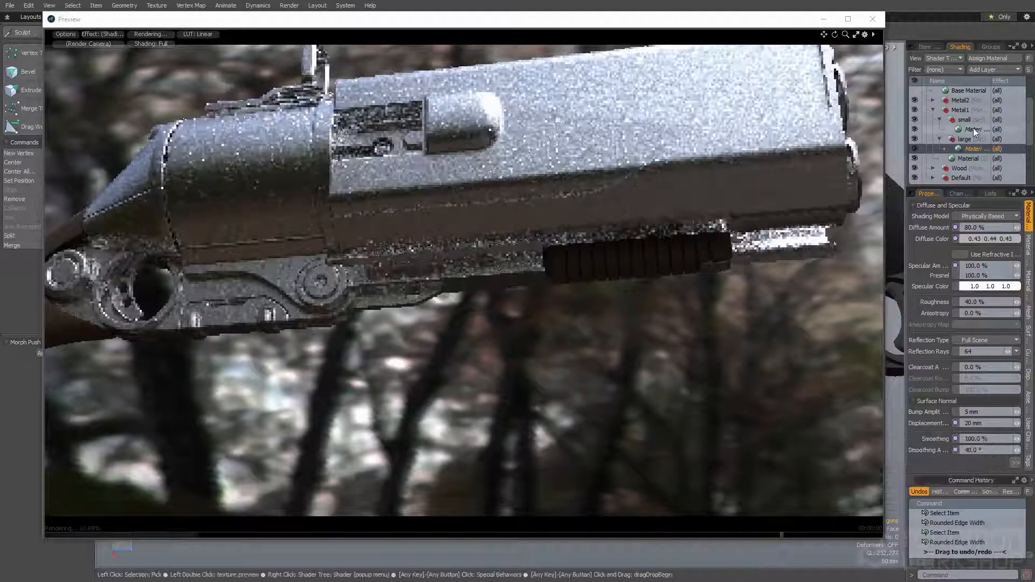
Set the rounded edge width of the small group's material instance to 2 mm
{"action": "left_click", "coordinate": [974, 129]}
{"action": "left_click", "coordinate": [1011, 463]}
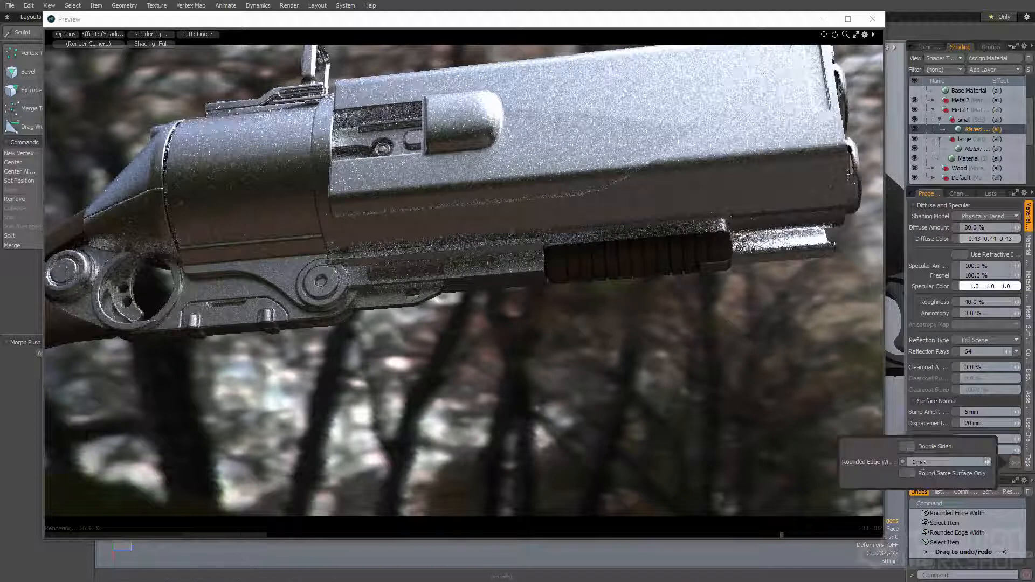
{"action": "type", "text": "2"}
{"action": "key", "text": "Return"}
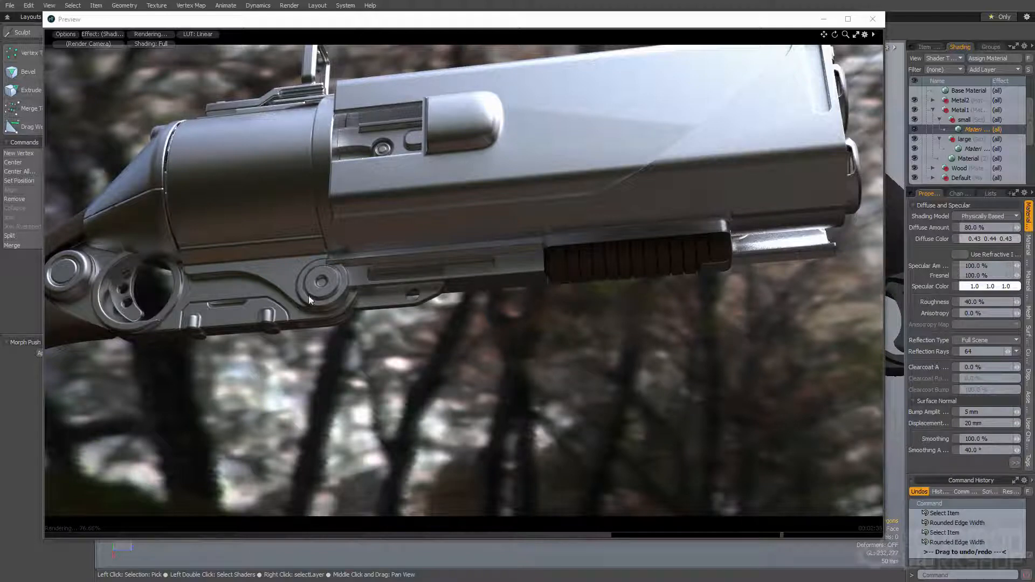
Set the rounded edge width to 10 mm on the original Metal1 material and 3 mm on the small group's material instance
{"action": "left_click", "coordinate": [968, 158]}
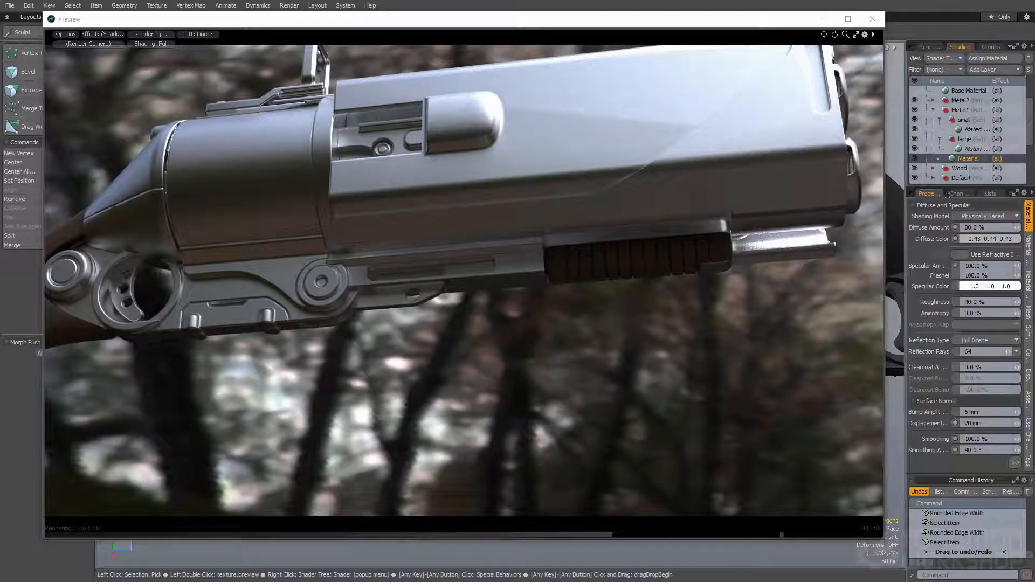
{"action": "left_click", "coordinate": [1015, 463]}
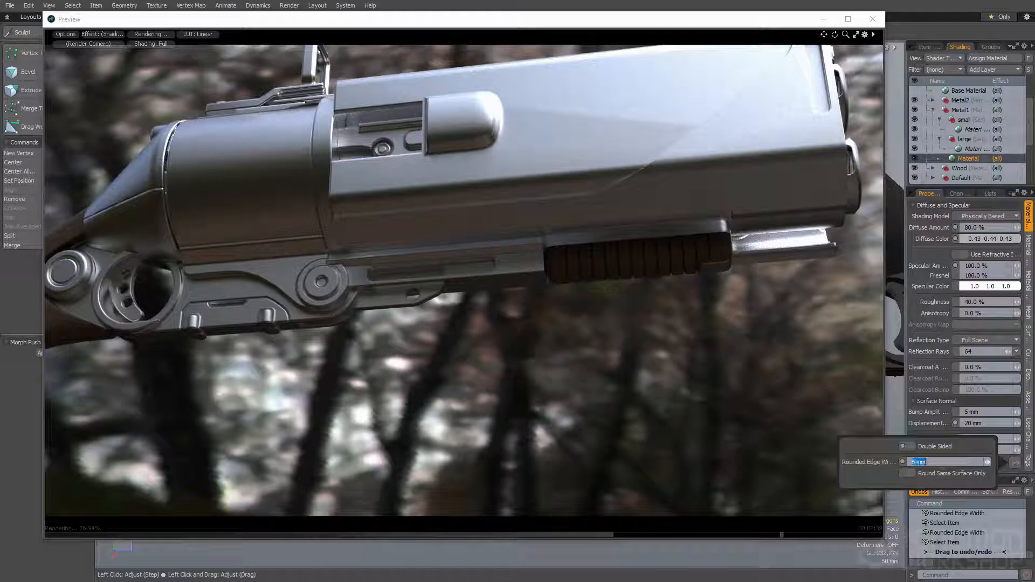
{"action": "type", "text": "10m"}
{"action": "key", "text": "Return"}
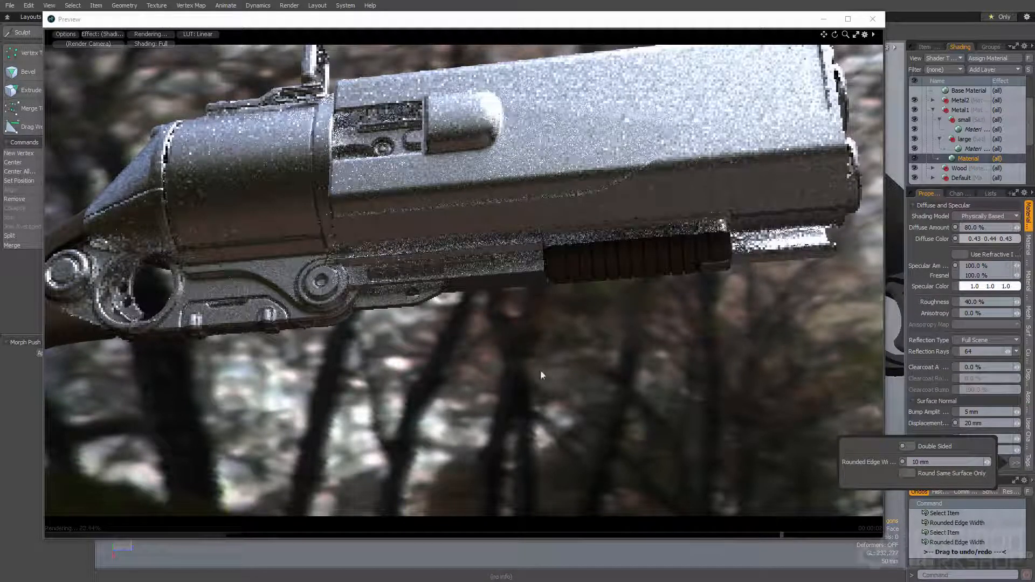
{"action": "left_click", "coordinate": [974, 129]}
{"action": "left_click", "coordinate": [1015, 462]}
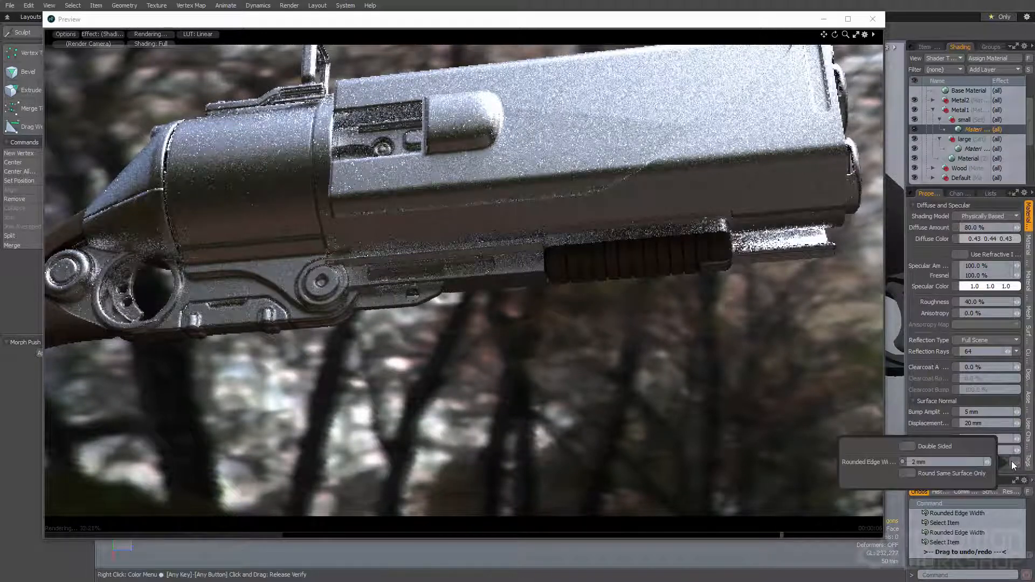
{"action": "left_click", "coordinate": [927, 462]}
{"action": "type", "text": "3"}
{"action": "key", "text": "Return"}
Set the rounded edge width of the large group's material instance to 20 mm
{"action": "left_click", "coordinate": [969, 151]}
{"action": "left_click", "coordinate": [969, 151]}
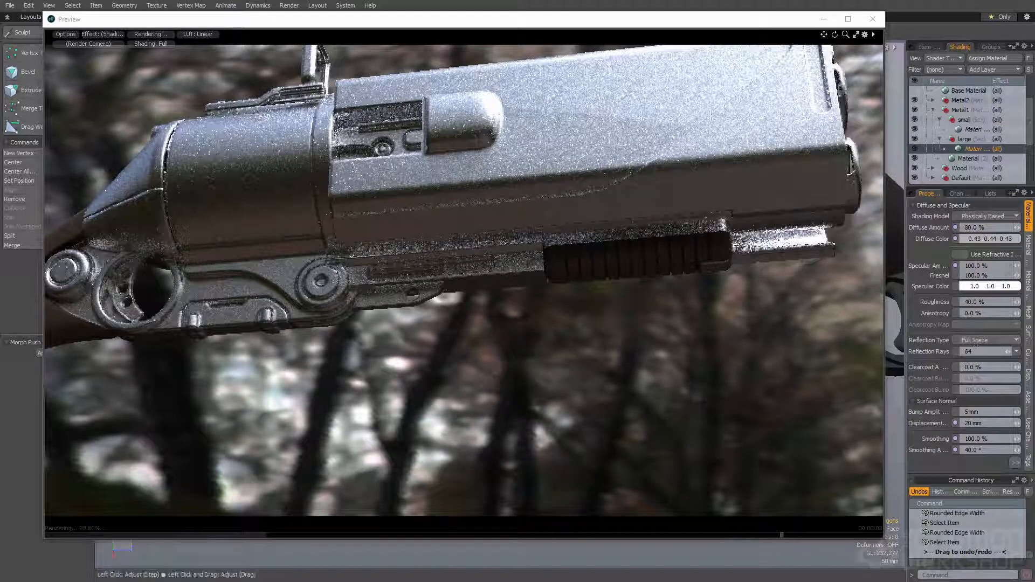
{"action": "left_click", "coordinate": [1015, 462]}
{"action": "type", "text": "20 mm"}
{"action": "key", "text": "Return"}
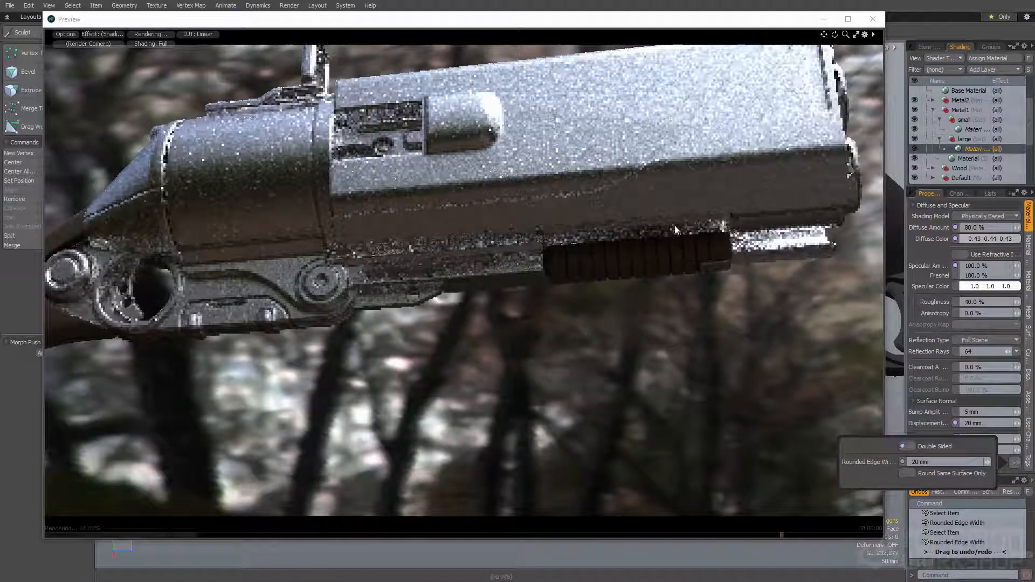
Examine the rounded edges across the gun body from other angles in the render preview
{"action": "left_click_drag", "start_coordinate": [529, 306], "coordinate": [480, 302], "text": "ctrl+alt"}
{"action": "left_click_drag", "start_coordinate": [480, 302], "coordinate": [644, 144], "text": "alt"}
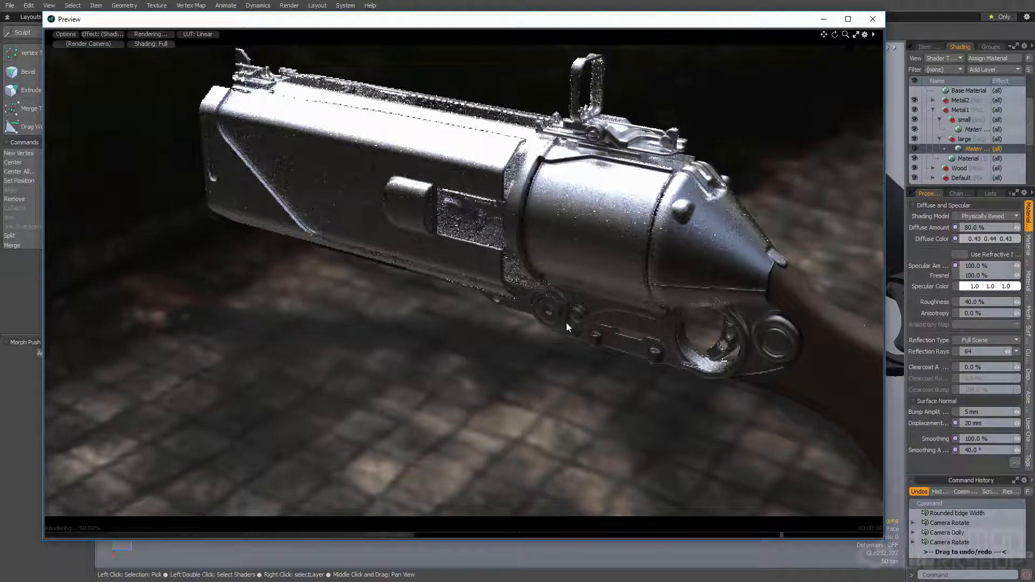
{"action": "scroll", "coordinate": [608, 306], "scroll_direction": "down", "scroll_amount": 1}
{"action": "left_click_drag", "start_coordinate": [608, 306], "coordinate": [714, 284], "text": "alt"}
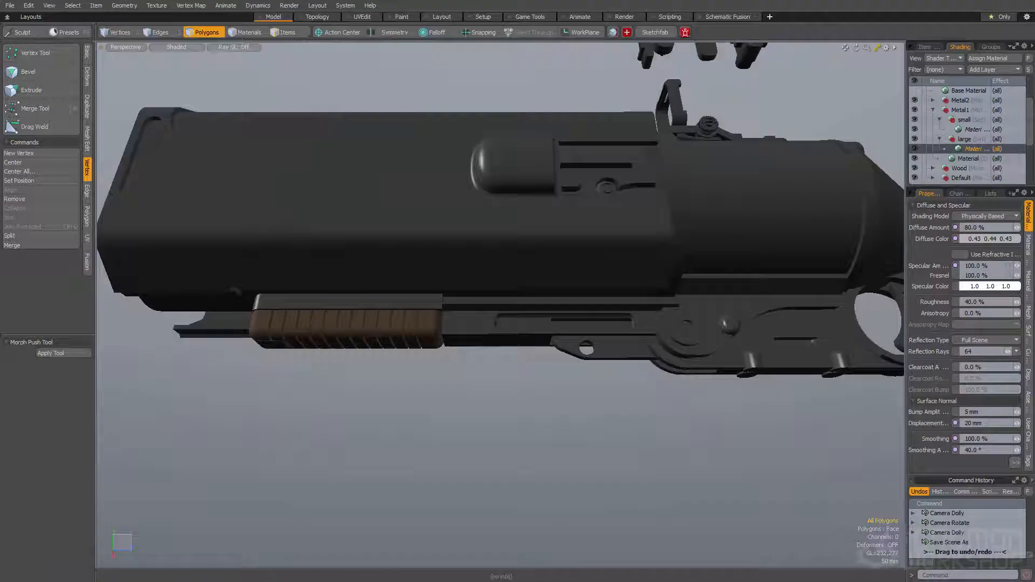
Add a Constant texture layer above the material instance in the large group
{"action": "left_click_drag", "start_coordinate": [504, 427], "coordinate": [519, 449], "text": "alt"}
{"action": "left_click_drag", "start_coordinate": [518, 449], "coordinate": [463, 491], "text": "alt+shift"}
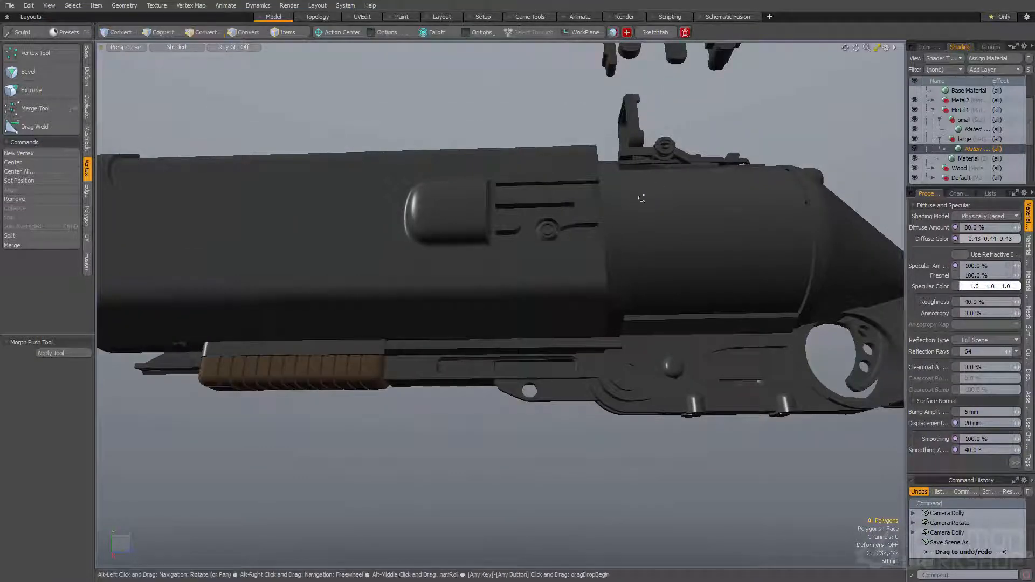
{"action": "left_click", "coordinate": [991, 69]}
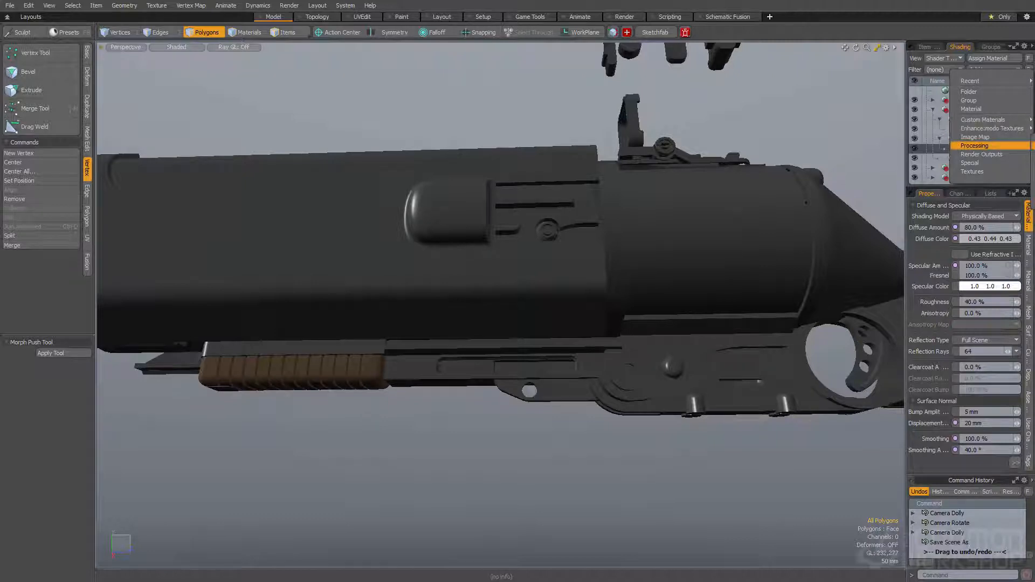
{"action": "left_click", "coordinate": [982, 144]}
{"action": "left_click_drag", "start_coordinate": [372, 275], "coordinate": [480, 251], "text": "alt+shift"}
{"action": "left_click_drag", "start_coordinate": [480, 251], "coordinate": [537, 317], "text": "alt"}
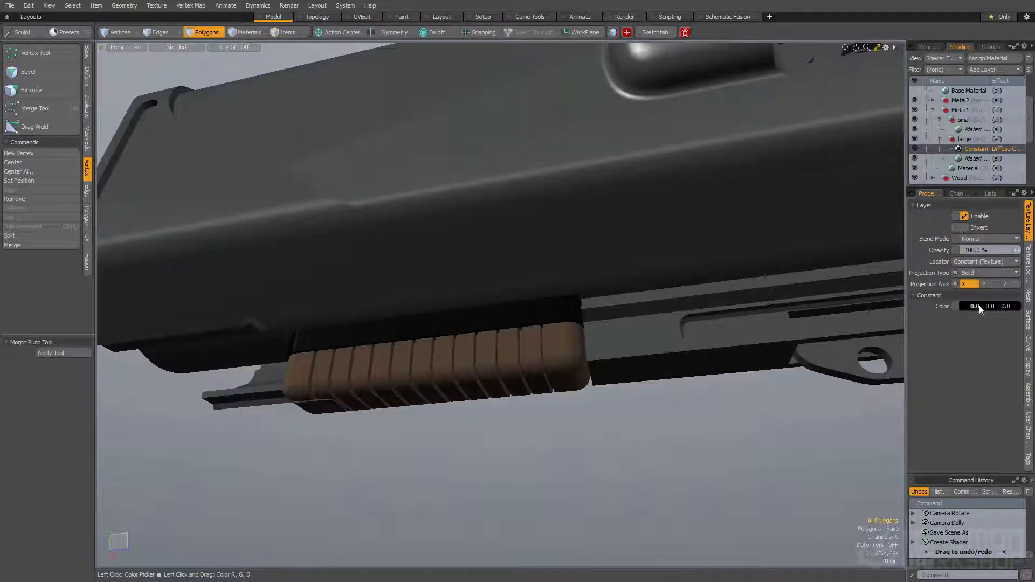
Set the large group's constant colour to a blue-grey of 0.34, 0.43, 0.45 and its opacity to 1%
{"action": "left_click", "coordinate": [979, 305]}
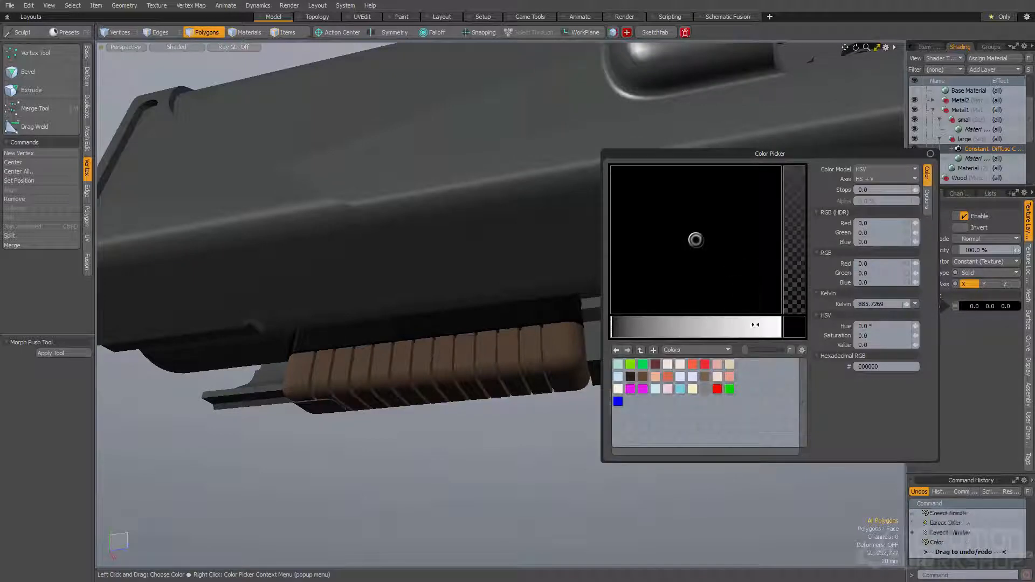
{"action": "left_click_drag", "start_coordinate": [755, 325], "coordinate": [777, 330]}
{"action": "left_click", "coordinate": [704, 326]}
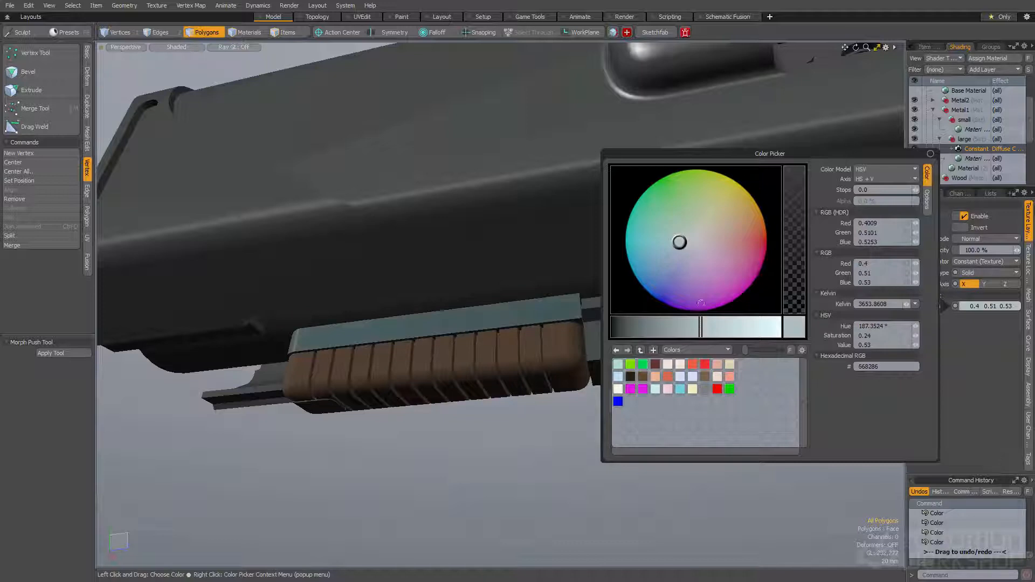
{"action": "left_click", "coordinate": [687, 329]}
{"action": "left_click", "coordinate": [526, 419]}
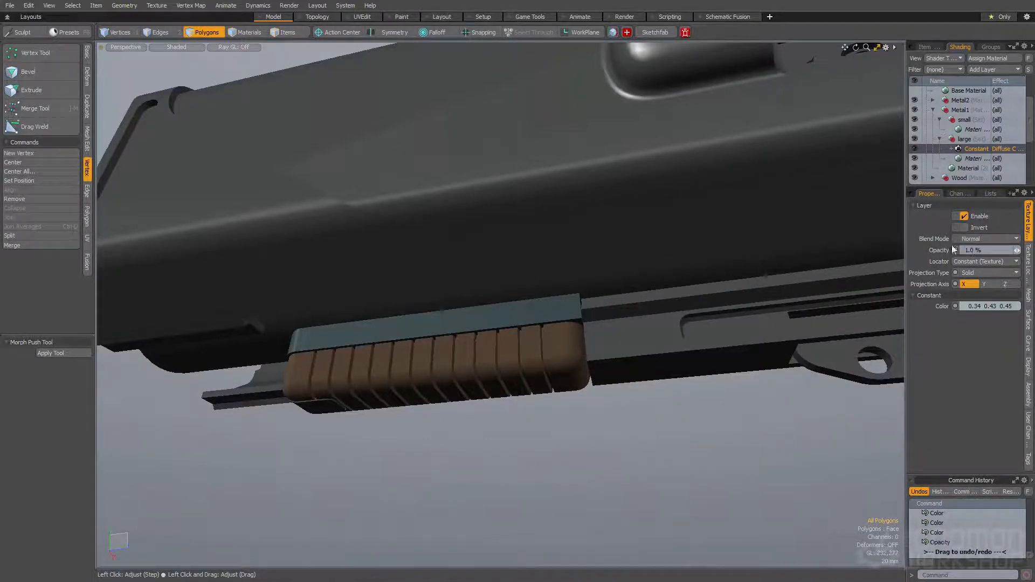
Duplicate the large group's constant layer and place the copy above the material instance in the small group
{"action": "left_click_drag", "start_coordinate": [294, 270], "coordinate": [388, 300], "text": "alt"}
{"action": "mouse_move", "coordinate": [388, 301]}
{"action": "left_mouse_down", "text": "ctrl+alt"}
{"action": "mouse_move", "coordinate": [365, 305]}
{"action": "mouse_move", "coordinate": [390, 324]}
{"action": "mouse_move", "coordinate": [331, 343]}
{"action": "mouse_move", "coordinate": [445, 305]}
{"action": "mouse_move", "coordinate": [438, 409]}
{"action": "mouse_move", "coordinate": [547, 363]}
{"action": "left_mouse_up", "text": "ctrl+alt"}
{"action": "left_click", "coordinate": [446, 301]}
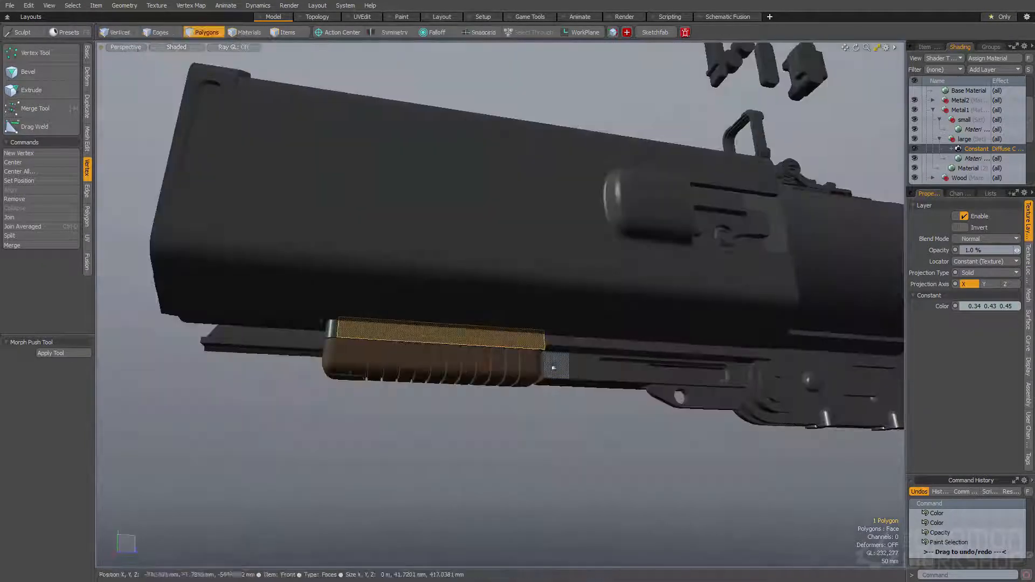
{"action": "right_click", "coordinate": [974, 152]}
{"action": "left_click", "coordinate": [968, 196]}
{"action": "left_click_drag", "start_coordinate": [980, 150], "coordinate": [980, 131]}
Change the small group's constant colour to a muted olive tone
{"action": "left_click", "coordinate": [980, 311]}
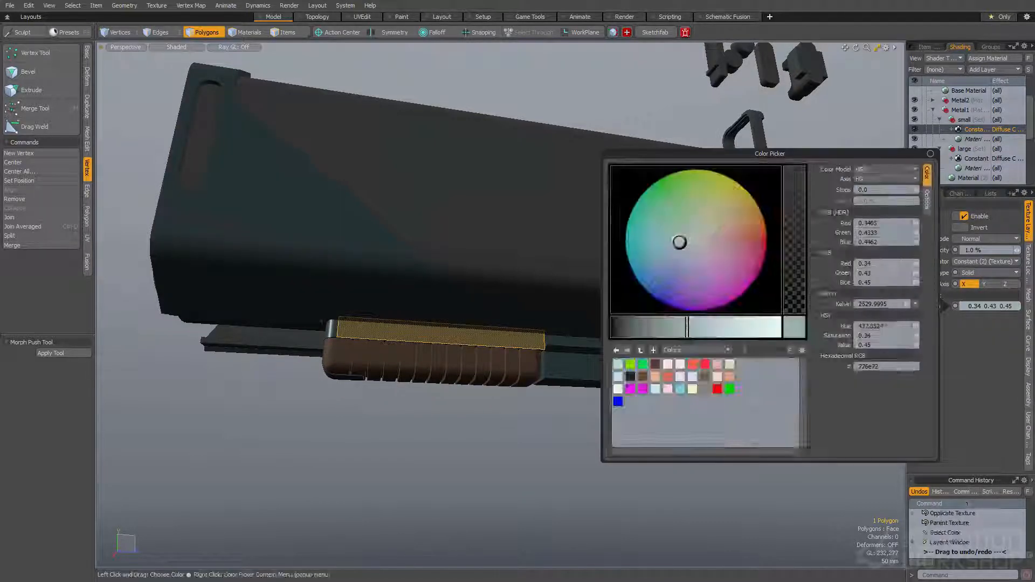
{"action": "left_click", "coordinate": [724, 244]}
{"action": "left_click", "coordinate": [708, 243]}
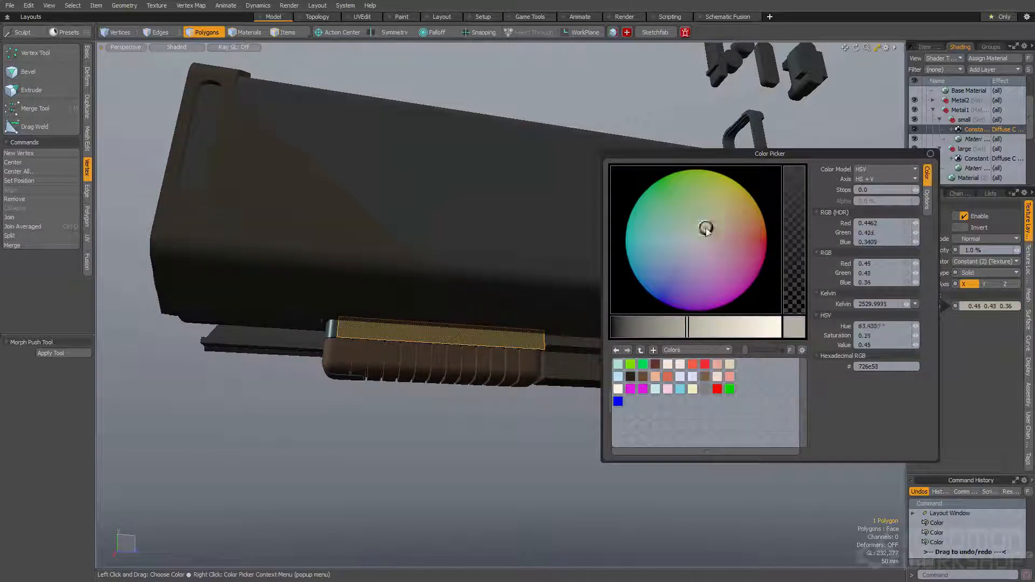
{"action": "scroll", "coordinate": [497, 418], "scroll_direction": "down", "scroll_amount": 4}
{"action": "left_click", "coordinate": [499, 414]}
{"action": "left_click_drag", "start_coordinate": [499, 414], "coordinate": [469, 344], "text": "alt"}
{"action": "scroll", "coordinate": [457, 371], "scroll_direction": "up", "scroll_amount": 4}
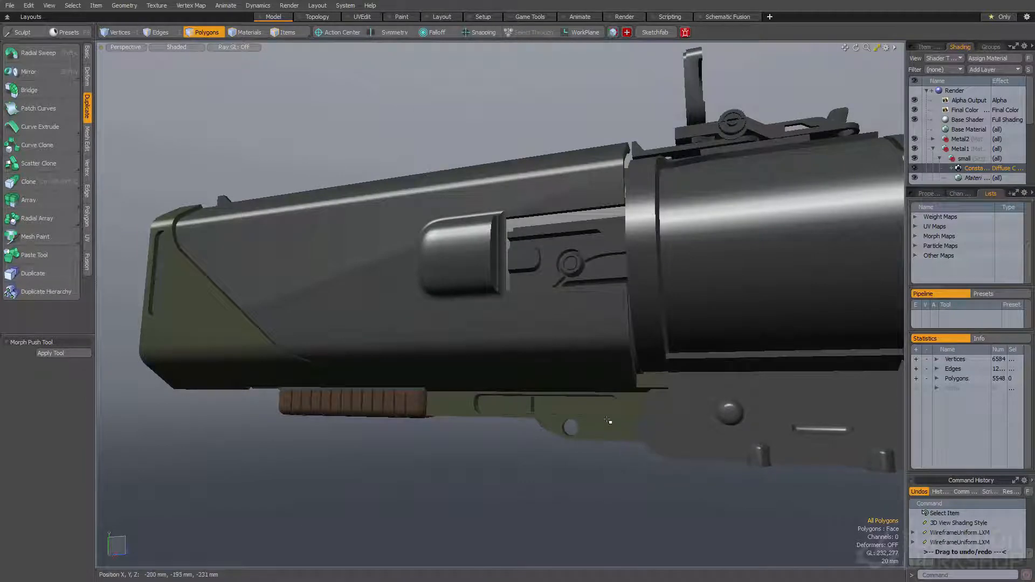
Select the mesh holding the floating detail shapes above the gun and return to polygon selection
{"action": "left_click_drag", "start_coordinate": [510, 452], "coordinate": [521, 411], "text": "alt"}
{"action": "left_click_drag", "start_coordinate": [577, 215], "coordinate": [518, 278], "text": "alt+shift"}
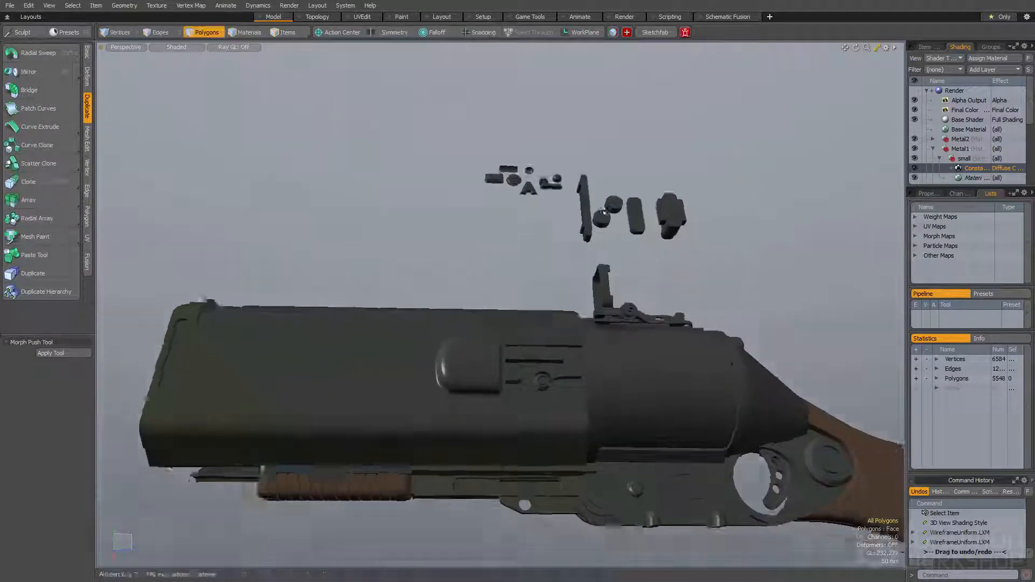
{"action": "scroll", "coordinate": [591, 219], "scroll_direction": "up", "scroll_amount": 5}
{"action": "left_click_drag", "start_coordinate": [591, 219], "coordinate": [621, 259], "text": "alt"}
{"action": "key", "text": "space"}
{"action": "left_click", "coordinate": [655, 217]}
{"action": "left_click_drag", "start_coordinate": [655, 217], "coordinate": [555, 250], "text": "alt"}
{"action": "left_click_drag", "start_coordinate": [555, 251], "coordinate": [463, 219], "text": "alt+shift"}
{"action": "key", "text": "space"}
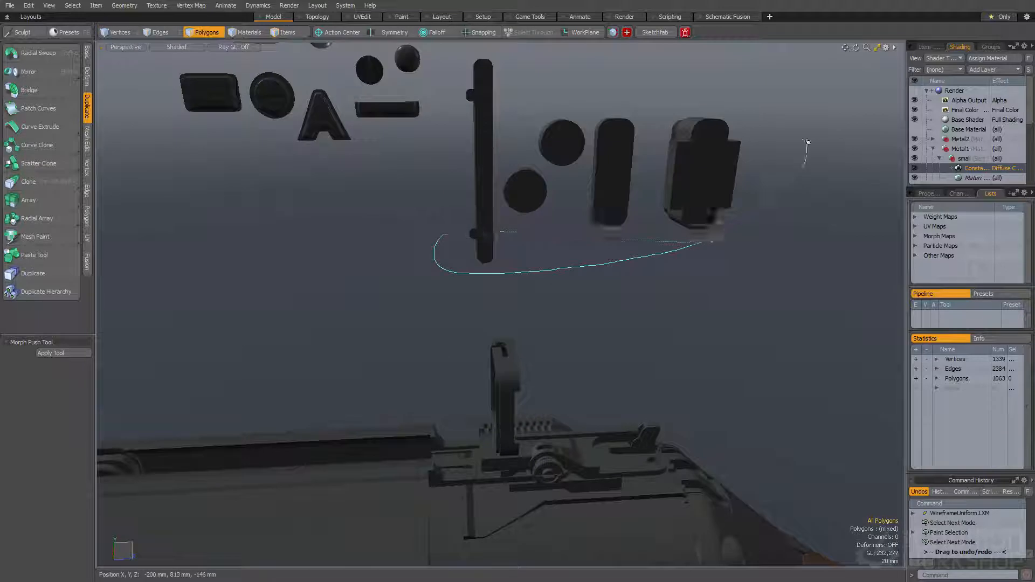
Examine the floating detail shapes up close from several angles
{"action": "right_click_drag", "start_coordinate": [457, 82], "coordinate": [467, 81]}
{"action": "key", "text": "]"}
{"action": "key", "text": "shift+a"}
{"action": "mouse_move", "coordinate": [467, 80]}
{"action": "left_mouse_down", "text": "alt"}
{"action": "mouse_move", "coordinate": [532, 199]}
{"action": "mouse_move", "coordinate": [510, 227]}
{"action": "mouse_move", "coordinate": [503, 173]}
{"action": "mouse_move", "coordinate": [609, 165]}
{"action": "left_mouse_up", "text": "alt"}
{"action": "left_click_drag", "start_coordinate": [609, 165], "coordinate": [521, 166], "text": "ctrl+alt"}
{"action": "mouse_move", "coordinate": [591, 227]}
{"action": "right_mouse_down", "text": "shift"}
{"action": "mouse_move", "coordinate": [358, 275]}
{"action": "mouse_move", "coordinate": [581, 100]}
{"action": "right_mouse_up", "text": "shift"}
{"action": "left_click_drag", "start_coordinate": [579, 116], "coordinate": [585, 157], "text": "alt"}
{"action": "left_click_drag", "start_coordinate": [584, 157], "coordinate": [646, 208], "text": "ctrl+alt"}
{"action": "key", "text": "ctrl+space"}
Select all connected polygons of the upper tapered round plug among the floating detail shapes
{"action": "left_click", "coordinate": [608, 232]}
{"action": "left_click", "coordinate": [605, 178]}
{"action": "left_click_drag", "start_coordinate": [605, 178], "coordinate": [458, 211], "text": "alt"}
{"action": "left_click", "coordinate": [687, 246]}
{"action": "double_click", "coordinate": [612, 235]}
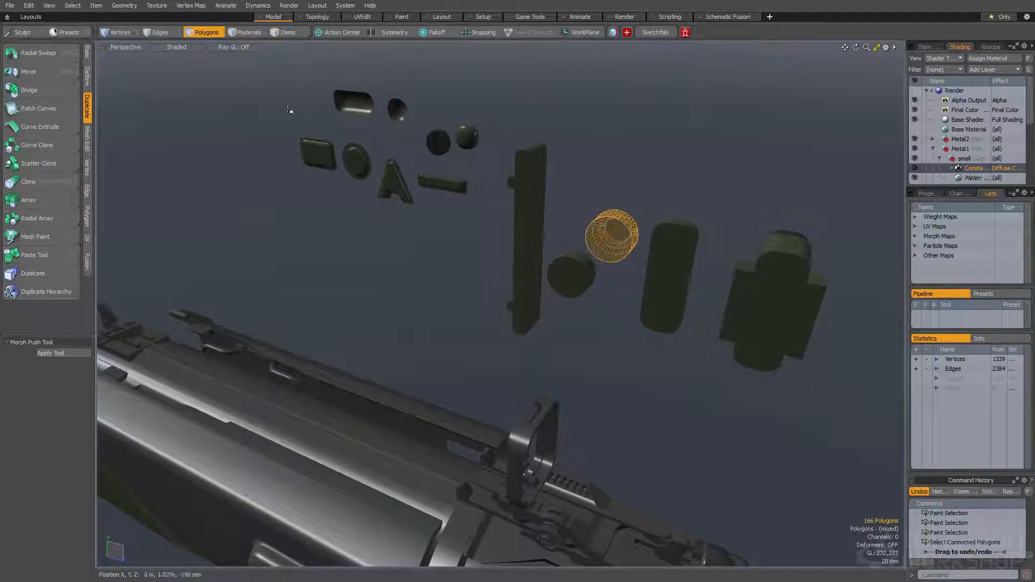
{"action": "double_click", "coordinate": [612, 235]}
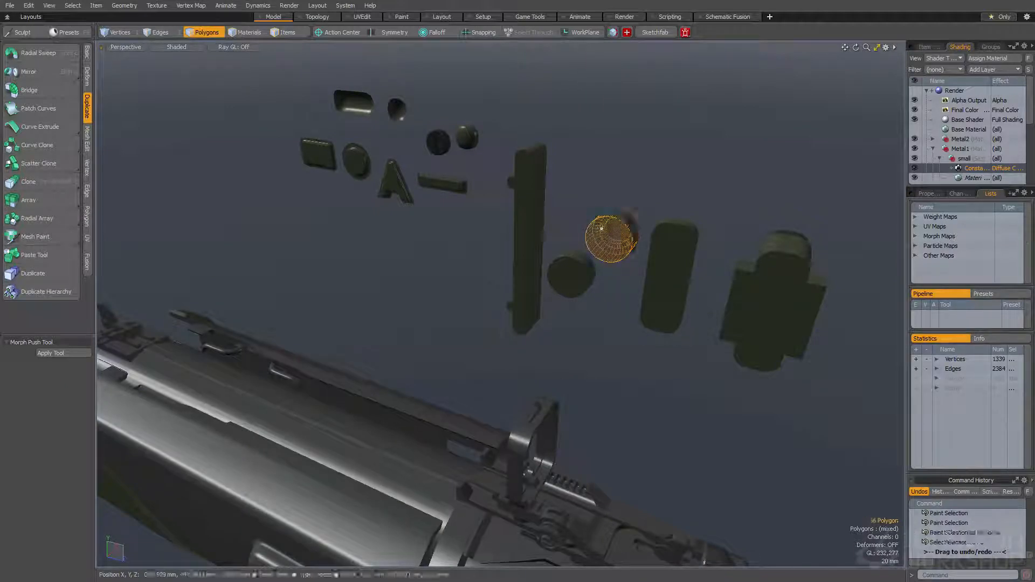
{"action": "left_click", "coordinate": [120, 6]}
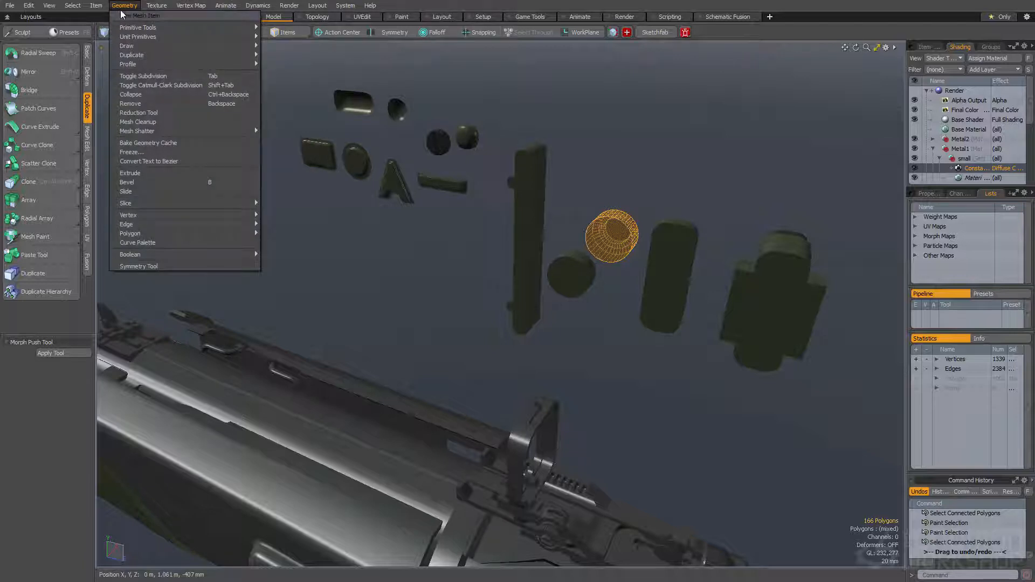
{"action": "left_click", "coordinate": [76, 6]}
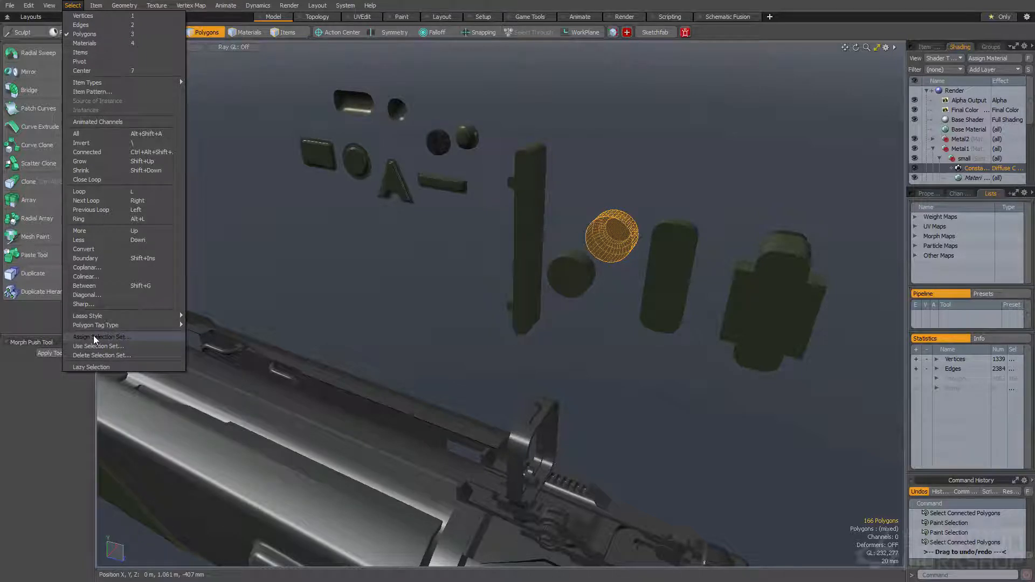
{"action": "left_click", "coordinate": [112, 337]}
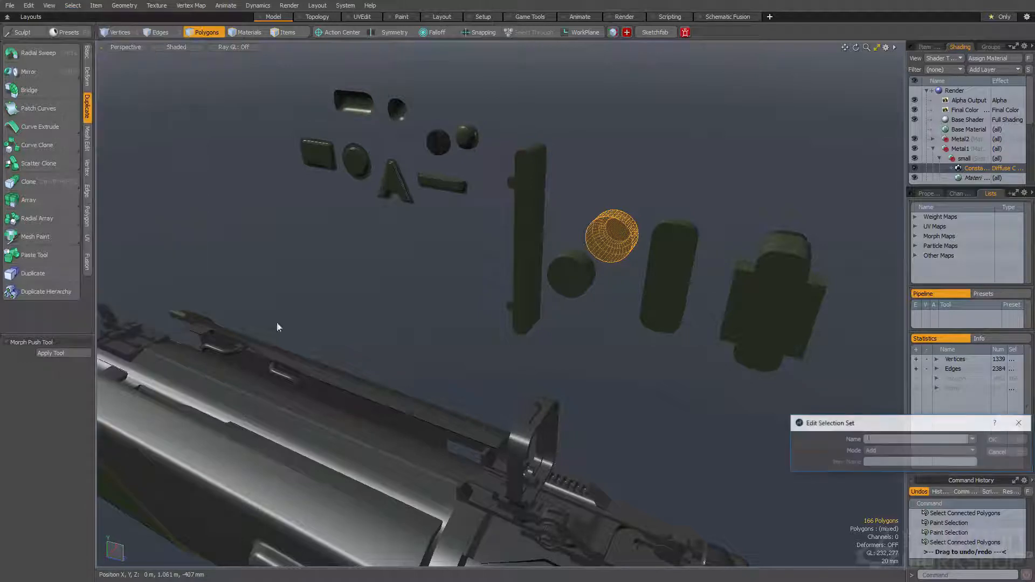
{"action": "left_click", "coordinate": [992, 452]}
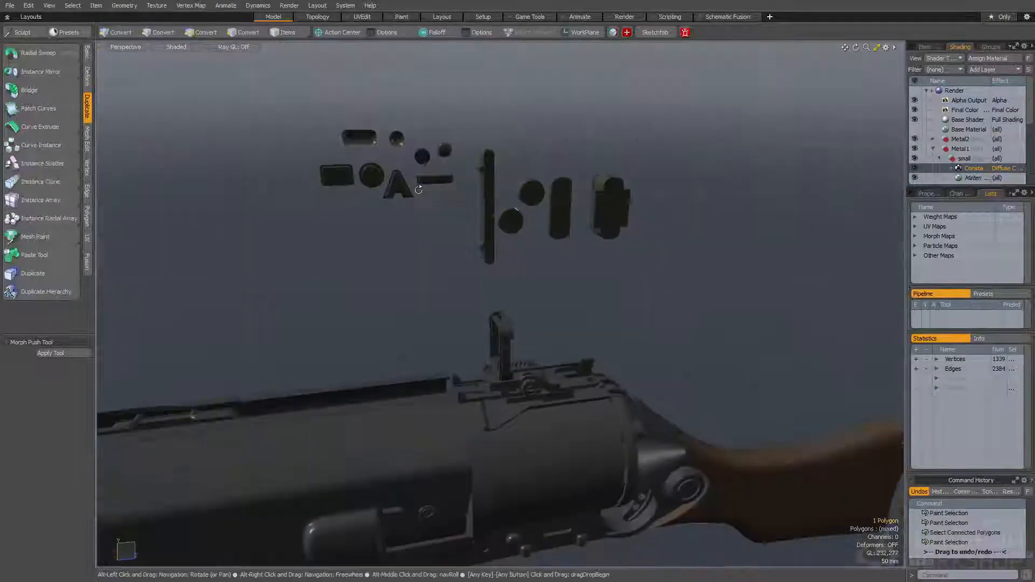
Try a lasso selection on the floating detail shapes, then drop the selection
{"action": "left_click_drag", "start_coordinate": [502, 215], "coordinate": [565, 226], "text": "alt"}
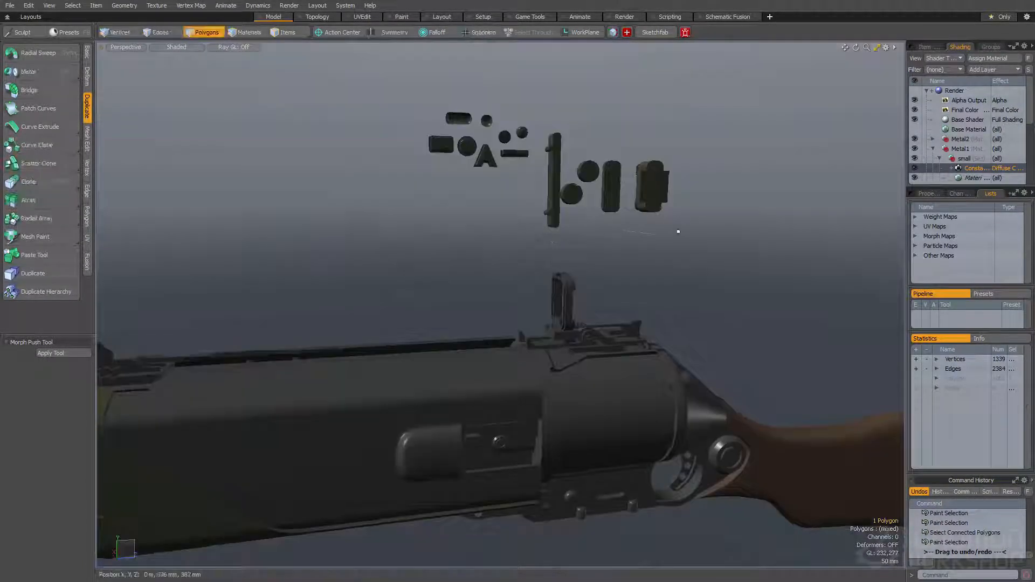
{"action": "mouse_move", "coordinate": [689, 237]}
{"action": "right_mouse_down"}
{"action": "mouse_move", "coordinate": [345, 141]}
{"action": "mouse_move", "coordinate": [675, 202]}
{"action": "right_mouse_up"}
{"action": "left_click_drag", "start_coordinate": [458, 165], "coordinate": [488, 176], "text": "ctrl+alt"}
{"action": "left_click", "coordinate": [407, 182]}
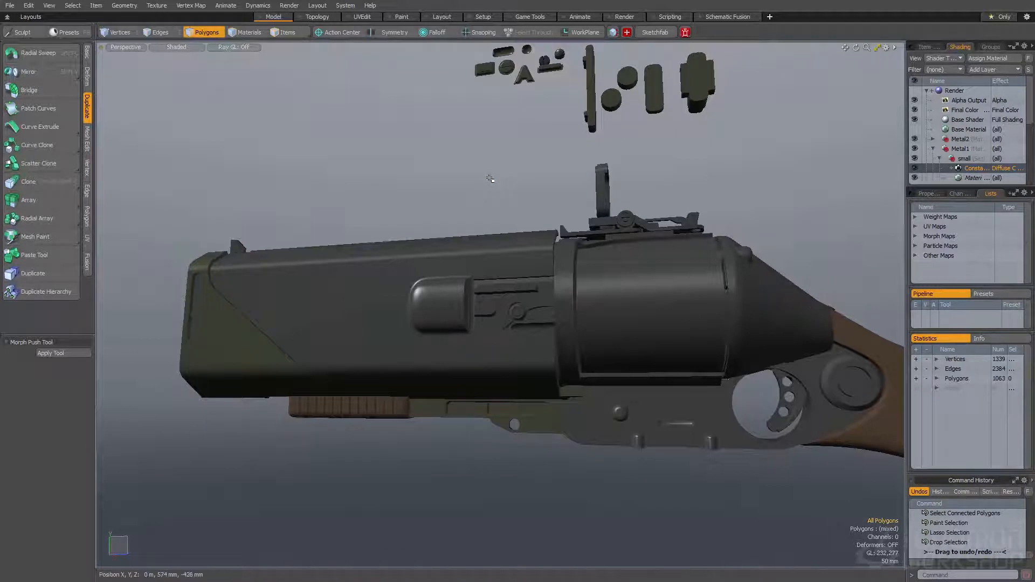
Paste a copy of the floating pill-shaped detail into the receiver's mesh
{"action": "key", "text": "F4"}
{"action": "left_click_drag", "start_coordinate": [569, 354], "coordinate": [420, 355], "text": "alt"}
{"action": "key", "text": "space"}
{"action": "left_click", "coordinate": [504, 240]}
{"action": "left_click_drag", "start_coordinate": [504, 240], "coordinate": [612, 372], "text": "alt"}
{"action": "scroll", "coordinate": [529, 386], "scroll_direction": "up", "scroll_amount": 4}
{"action": "left_click", "coordinate": [515, 359]}
{"action": "key", "text": "space"}
{"action": "key", "text": "ctrl+v"}
Move and rotate the pasted pill shape toward the receiver's side plate
{"action": "key", "text": "a"}
{"action": "key", "text": "w"}
{"action": "left_click_drag", "start_coordinate": [479, 142], "coordinate": [489, 201]}
{"action": "key", "text": "shift+a"}
{"action": "scroll", "coordinate": [477, 226], "scroll_direction": "down", "scroll_amount": 3}
{"action": "key", "text": "e"}
{"action": "key", "text": "w"}
{"action": "key", "text": "e"}
{"action": "left_click_drag", "start_coordinate": [537, 259], "coordinate": [439, 178]}
{"action": "key", "text": "ctrl+z"}
Scale and position the pill shape along the upper edge of the receiver's side plate, just below the cylinder
{"action": "key", "text": "w"}
{"action": "left_click_drag", "start_coordinate": [601, 339], "coordinate": [538, 353]}
{"action": "key", "text": "r"}
{"action": "left_click_drag", "start_coordinate": [510, 231], "coordinate": [485, 259]}
{"action": "key", "text": "w"}
{"action": "key", "text": "r"}
{"action": "left_click_drag", "start_coordinate": [485, 260], "coordinate": [565, 171], "text": "alt"}
{"action": "key", "text": "w"}
{"action": "left_click_drag", "start_coordinate": [565, 171], "coordinate": [547, 290], "text": "alt"}
{"action": "key", "text": "space"}
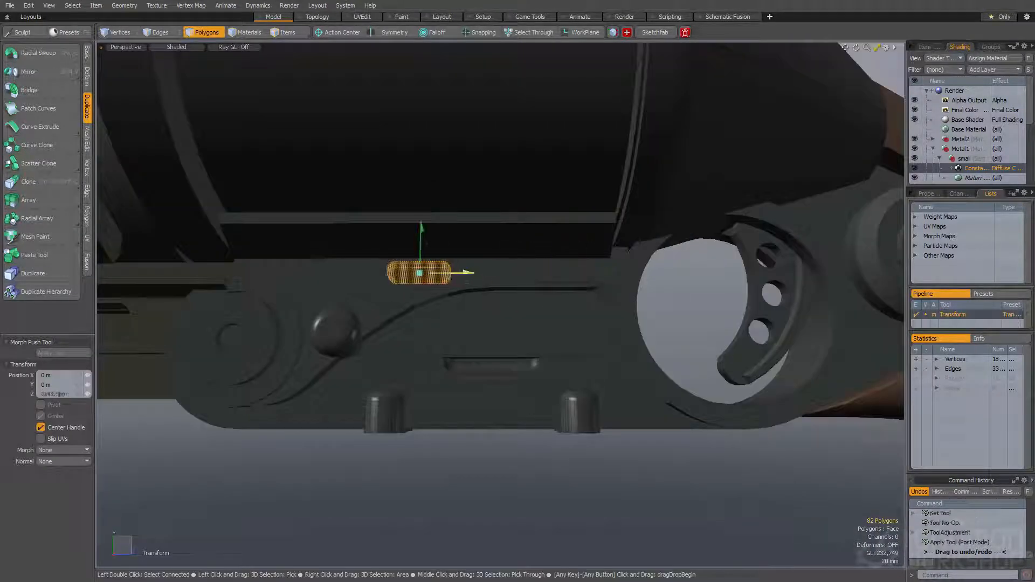
Make two more copies of the pill along the side plate's upper edge and shorten the middle one
{"action": "key", "text": "ctrl+z"}
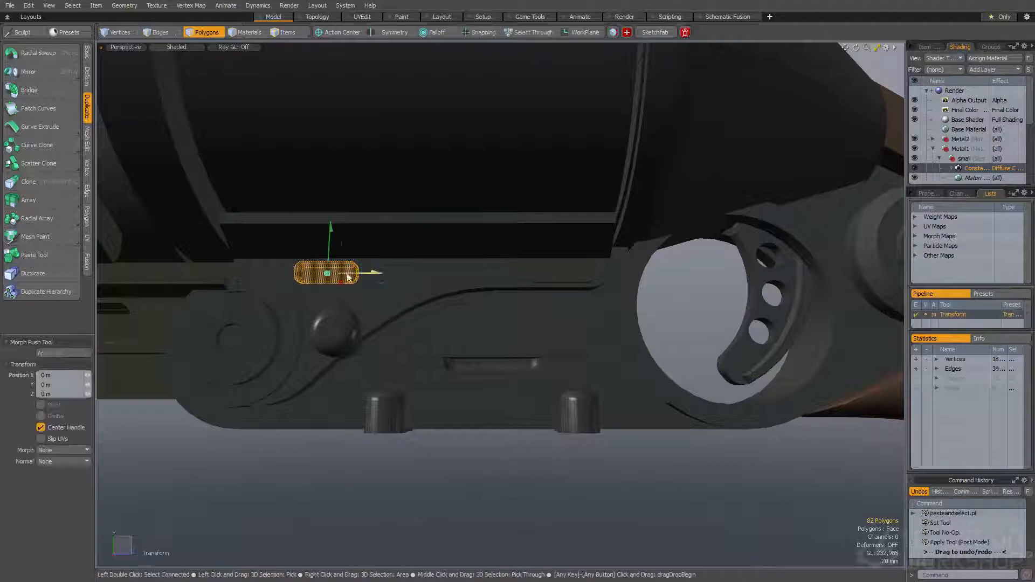
{"action": "key", "text": "space"}
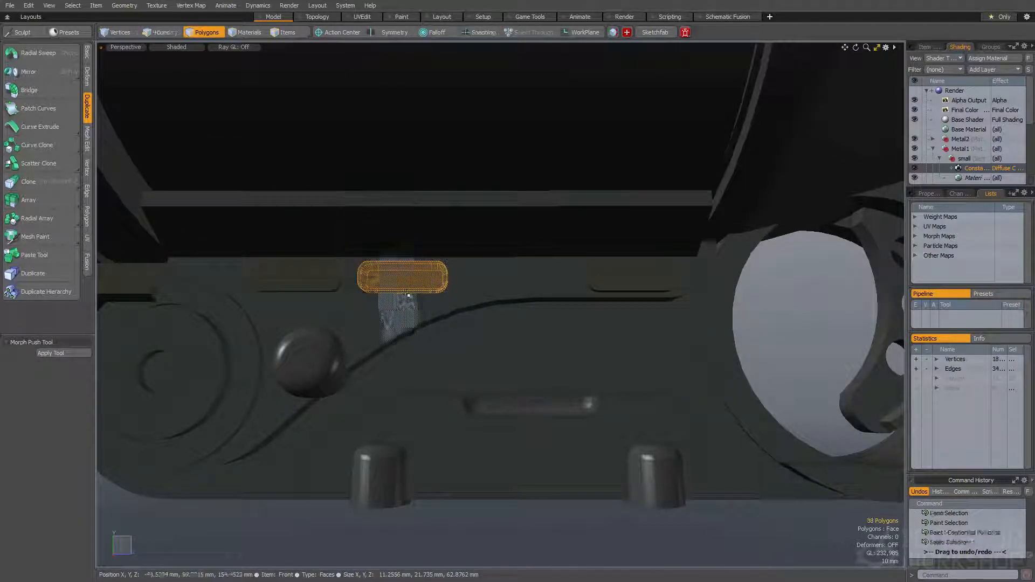
{"action": "key", "text": "w"}
{"action": "key", "text": "space"}
{"action": "left_click", "coordinate": [380, 276], "text": "shift"}
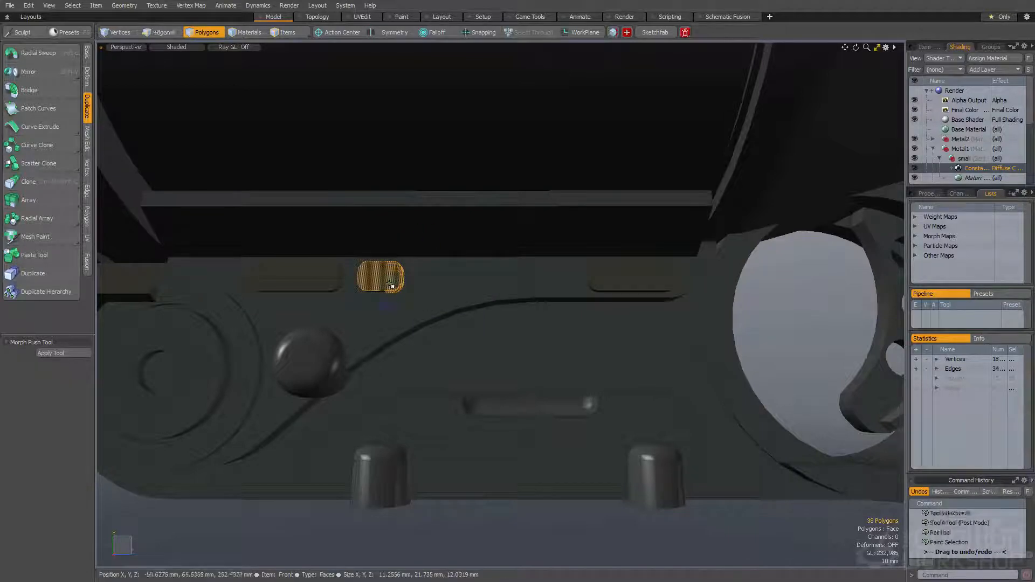
Subtract the three pill shapes from the receiver's side plate as recessed slots
{"action": "left_click", "coordinate": [296, 276], "text": "shift"}
{"action": "left_click", "coordinate": [638, 278], "text": "shift"}
{"action": "left_click_drag", "start_coordinate": [478, 290], "coordinate": [387, 291], "text": "alt"}
{"action": "scroll", "coordinate": [415, 377], "scroll_direction": "down", "scroll_amount": 3}
{"action": "scroll", "coordinate": [487, 356], "scroll_direction": "up", "scroll_amount": 5}
Select the connected polygons of the tapered round plug in the floating shapes mesh and copy them
{"action": "key", "text": "space"}
{"action": "left_click", "coordinate": [606, 207]}
{"action": "key", "text": "space"}
{"action": "left_click_drag", "start_coordinate": [620, 165], "coordinate": [539, 196], "text": "alt"}
{"action": "left_click_drag", "start_coordinate": [539, 197], "coordinate": [647, 226], "text": "alt+shift"}
{"action": "double_click", "coordinate": [575, 201]}
{"action": "key", "text": "ctrl+c"}
Paste the copied round plug into the mesh of the gun's receiver
{"action": "left_click_drag", "start_coordinate": [501, 318], "coordinate": [604, 332], "text": "alt"}
{"action": "left_click_drag", "start_coordinate": [603, 331], "coordinate": [454, 307], "text": "ctrl+alt"}
{"action": "key", "text": "space"}
{"action": "left_click", "coordinate": [606, 329]}
{"action": "left_click", "coordinate": [447, 307]}
{"action": "key", "text": "space"}
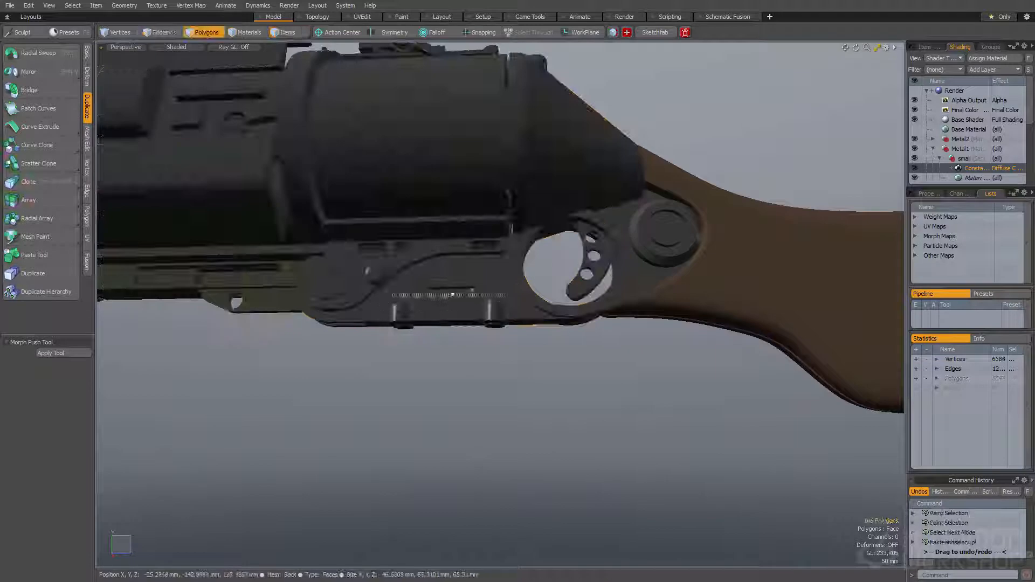
Rotate the pasted plug and move it next to the strip between the cylinder and the side plate
{"action": "left_click_drag", "start_coordinate": [447, 230], "coordinate": [407, 149], "text": "ctrl+alt"}
{"action": "key", "text": "y"}
{"action": "left_click_drag", "start_coordinate": [432, 393], "coordinate": [428, 423]}
{"action": "left_click_drag", "start_coordinate": [428, 423], "coordinate": [504, 243], "text": "alt"}
{"action": "key", "text": "w"}
{"action": "left_click_drag", "start_coordinate": [504, 242], "coordinate": [432, 207], "text": "alt"}
{"action": "left_click_drag", "start_coordinate": [432, 206], "coordinate": [534, 197], "text": "alt+shift"}
{"action": "left_click_drag", "start_coordinate": [533, 196], "coordinate": [520, 260], "text": "alt+shift"}
{"action": "left_click_drag", "start_coordinate": [520, 260], "coordinate": [467, 268], "text": "alt+shift"}
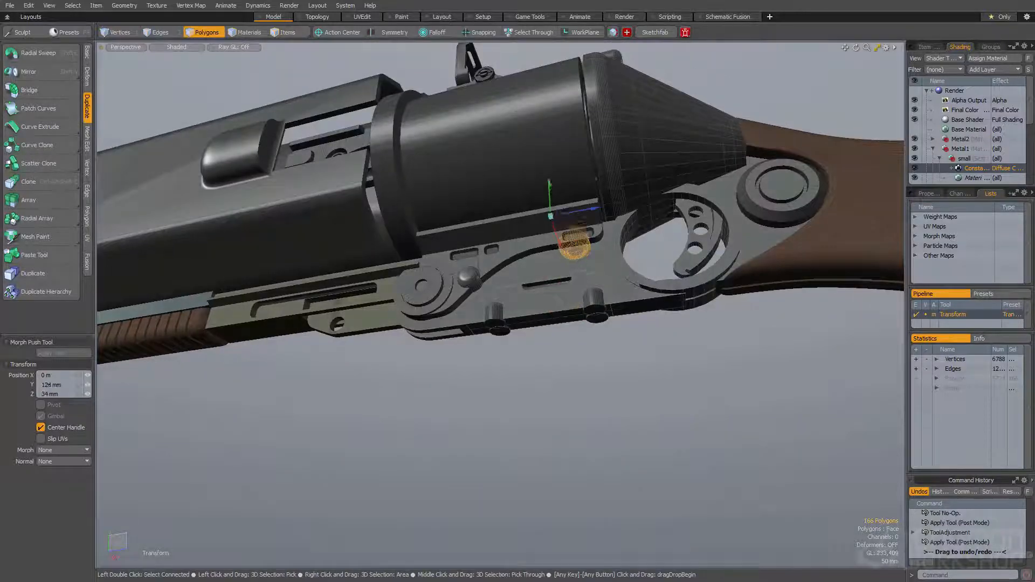
Tilt the plug about the Z axis to align it with the slanted strip under the cylinder
{"action": "left_click_drag", "start_coordinate": [604, 345], "coordinate": [431, 333], "text": "alt"}
{"action": "scroll", "coordinate": [444, 268], "scroll_direction": "up", "scroll_amount": 3}
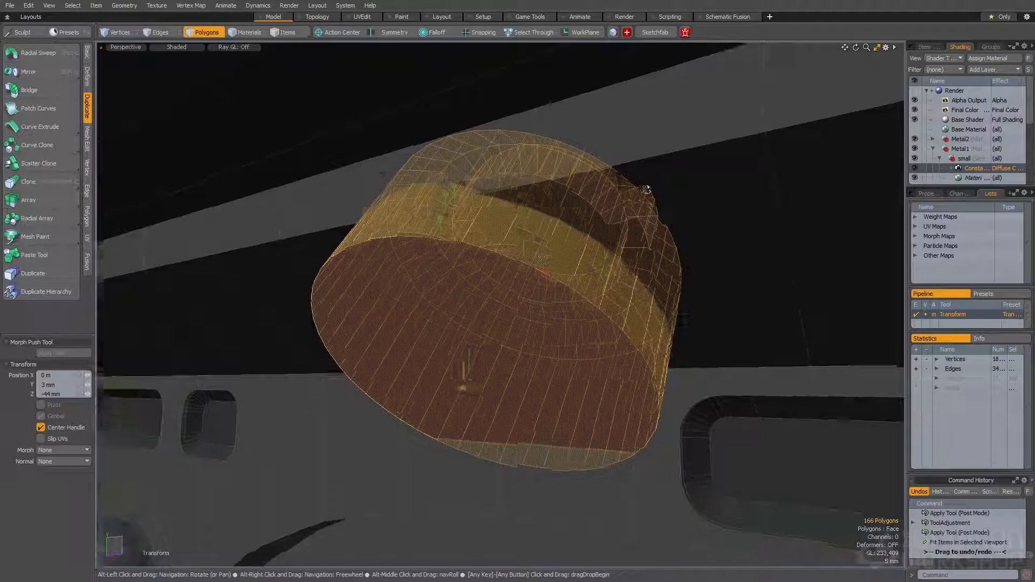
{"action": "scroll", "coordinate": [520, 291], "scroll_direction": "down", "scroll_amount": 2}
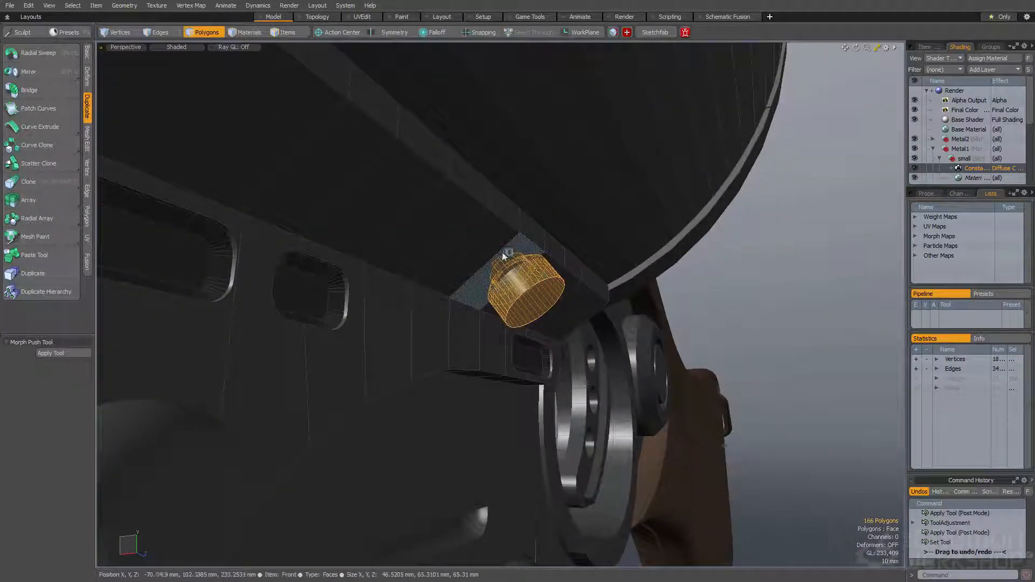
Seat the plug in the slanted strip and duplicate it so each end of the strip has one
{"action": "mouse_move", "coordinate": [501, 252]}
{"action": "left_mouse_down", "text": "alt"}
{"action": "mouse_move", "coordinate": [382, 219]}
{"action": "mouse_move", "coordinate": [325, 231]}
{"action": "mouse_move", "coordinate": [305, 305]}
{"action": "mouse_move", "coordinate": [408, 230]}
{"action": "mouse_move", "coordinate": [560, 254]}
{"action": "left_mouse_up", "text": "alt"}
{"action": "scroll", "coordinate": [326, 231], "scroll_direction": "down", "scroll_amount": 6}
{"action": "scroll", "coordinate": [326, 231], "scroll_direction": "up", "scroll_amount": 3}
{"action": "scroll", "coordinate": [418, 219], "scroll_direction": "up", "scroll_amount": 4}
{"action": "scroll", "coordinate": [576, 239], "scroll_direction": "down", "scroll_amount": 4}
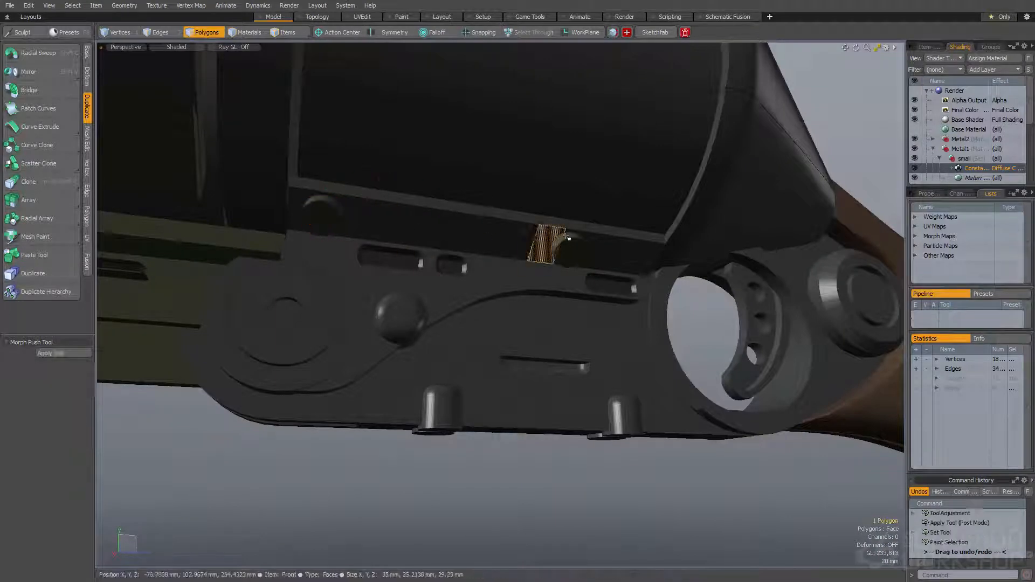
Adjust the plug at the trigger end along the strip and subtract both plugs from the strip
{"action": "left_click_drag", "start_coordinate": [548, 238], "coordinate": [559, 243], "text": "alt"}
{"action": "key", "text": "y"}
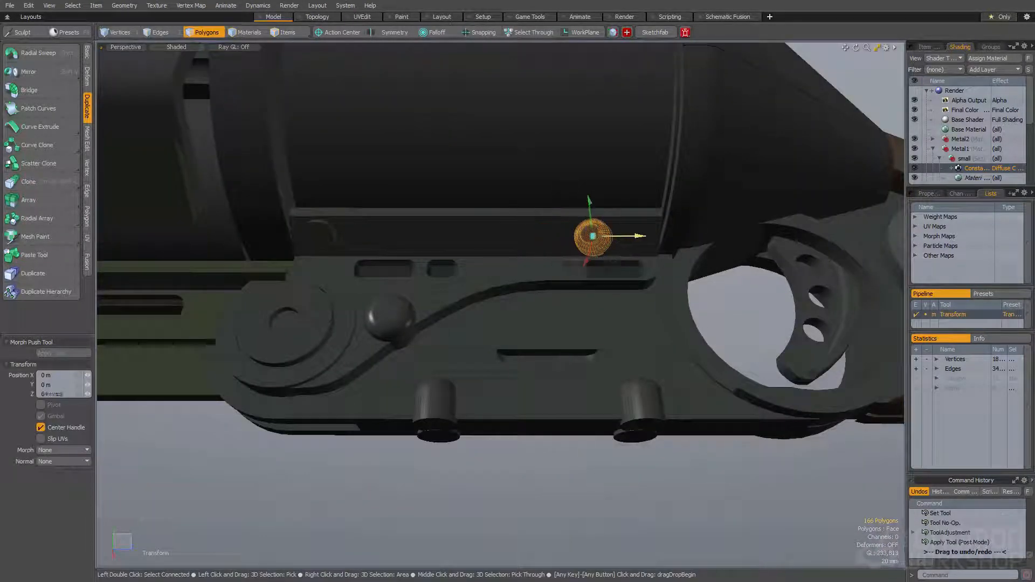
{"action": "left_click_drag", "start_coordinate": [388, 239], "coordinate": [302, 270], "text": "ctrl+alt"}
{"action": "left_click_drag", "start_coordinate": [302, 269], "coordinate": [509, 240], "text": "alt"}
Loop-slice the ring in front of the cylinder once and bevel the new edge loop with a 1.4 mm inset
{"action": "double_click", "coordinate": [488, 196]}
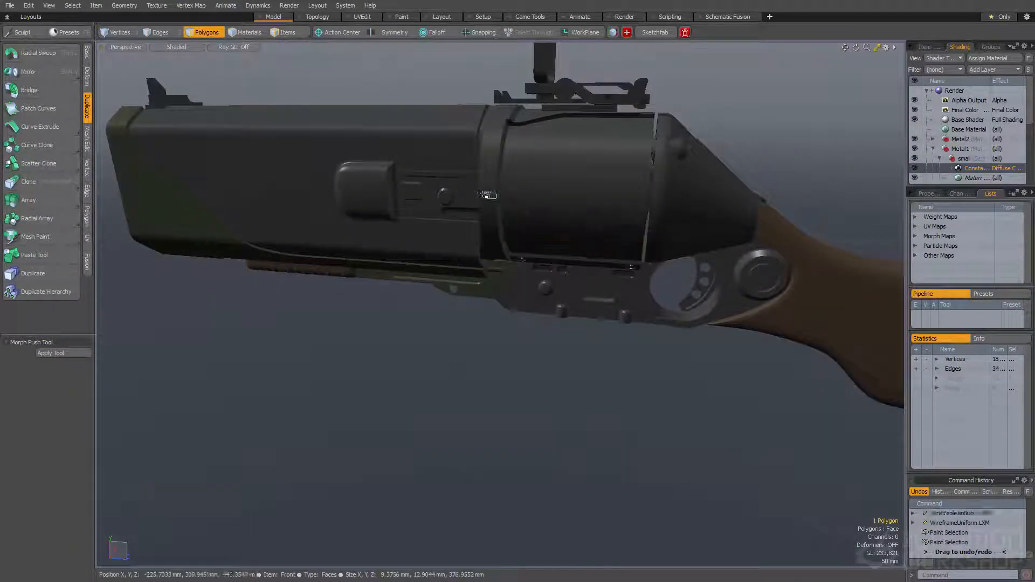
{"action": "key", "text": "1"}
{"action": "left_click_drag", "start_coordinate": [487, 196], "coordinate": [510, 291], "text": "alt"}
{"action": "key", "text": "alt+c"}
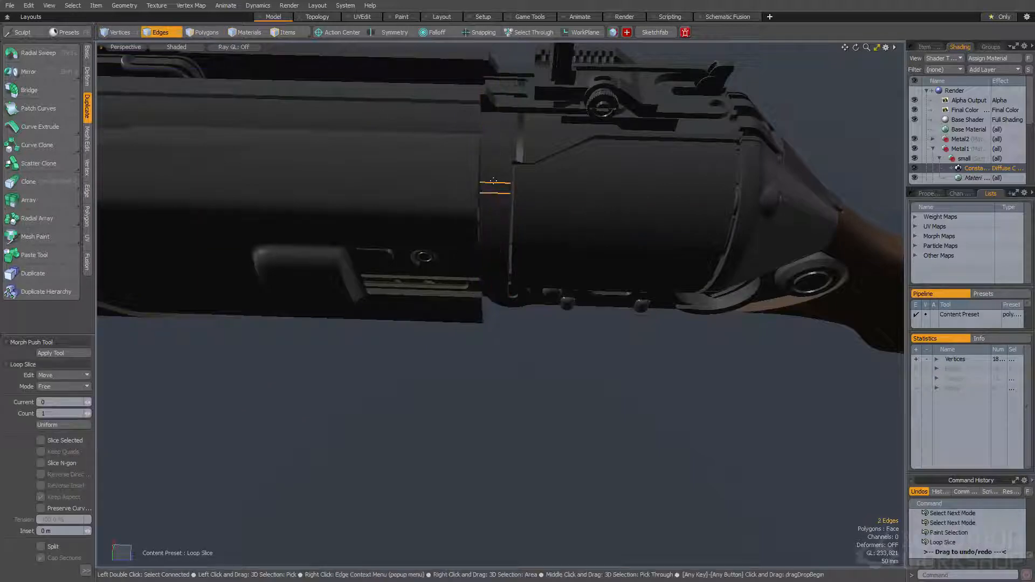
{"action": "scroll", "coordinate": [496, 160], "scroll_direction": "up", "scroll_amount": 5}
{"action": "left_click_drag", "start_coordinate": [498, 159], "coordinate": [517, 202], "text": "alt"}
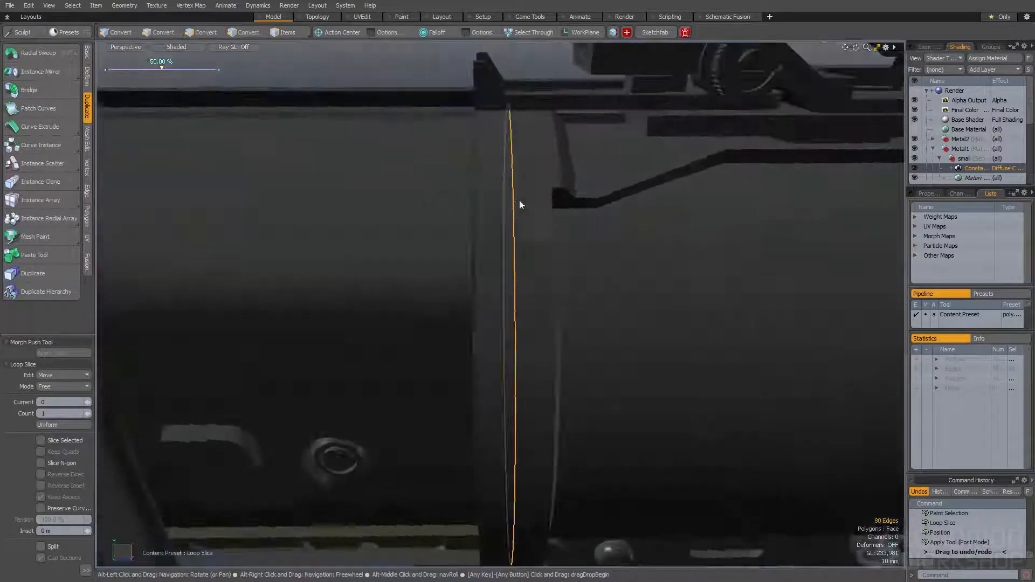
{"action": "key", "text": "b"}
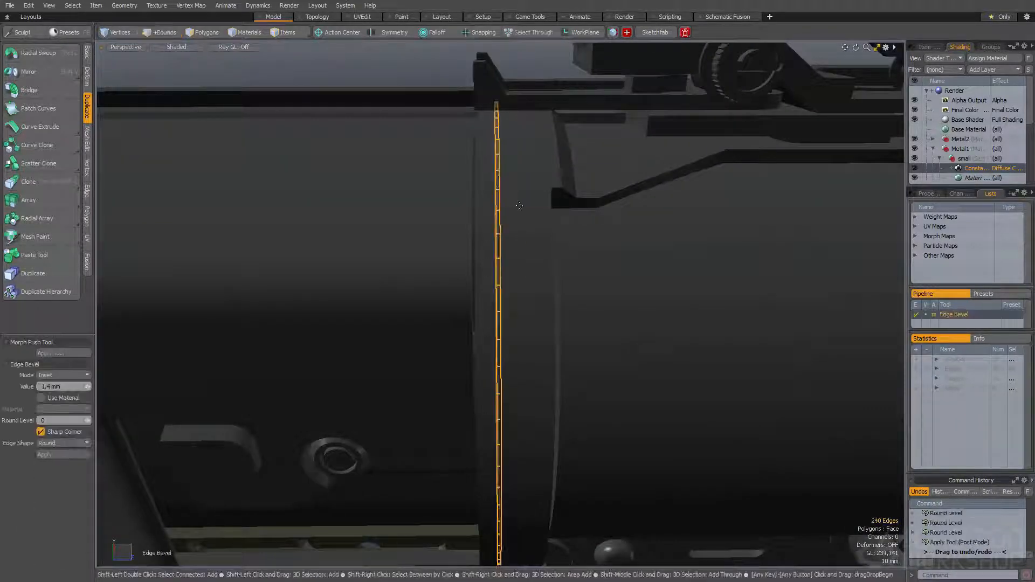
{"action": "key", "text": "space"}
Select the narrow polygon loop around the ring and bevel it inward to form a thin groove
{"action": "key", "text": "3"}
{"action": "key", "text": "l"}
{"action": "left_click_drag", "start_coordinate": [500, 220], "coordinate": [498, 283]}
{"action": "key", "text": "b"}
{"action": "left_click", "coordinate": [495, 220]}
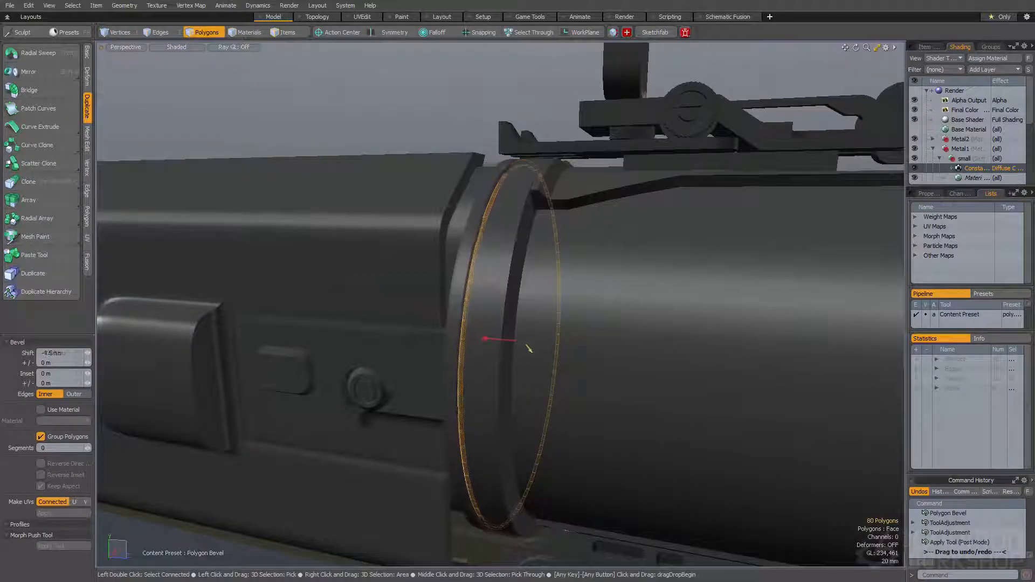
Select all connected polygons of the large cylinder body behind the grooved ring
{"action": "key", "text": "space"}
{"action": "left_click", "coordinate": [485, 298]}
{"action": "left_click_drag", "start_coordinate": [485, 297], "coordinate": [547, 190], "text": "alt"}
{"action": "scroll", "coordinate": [530, 243], "scroll_direction": "down", "scroll_amount": 3}
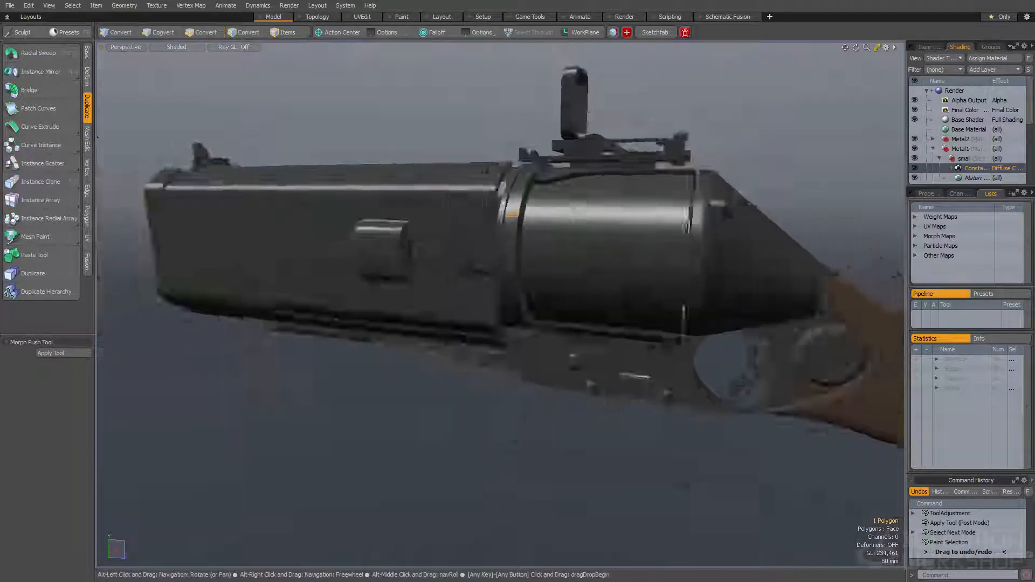
{"action": "scroll", "coordinate": [526, 152], "scroll_direction": "up", "scroll_amount": 3}
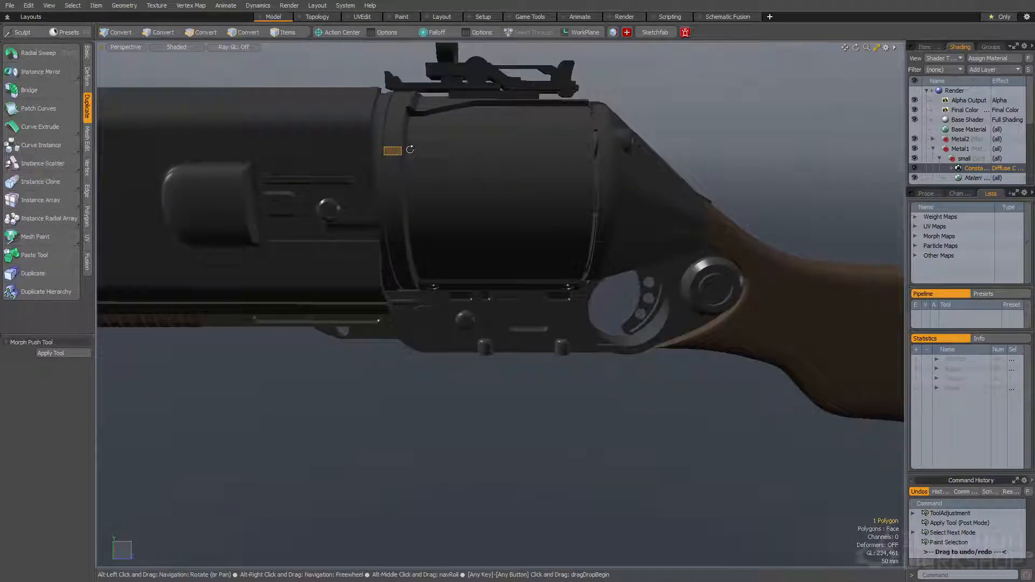
{"action": "left_click_drag", "start_coordinate": [463, 194], "coordinate": [517, 188], "text": "alt"}
{"action": "double_click", "coordinate": [484, 184]}
{"action": "left_click_drag", "start_coordinate": [518, 188], "coordinate": [525, 189], "text": "alt"}
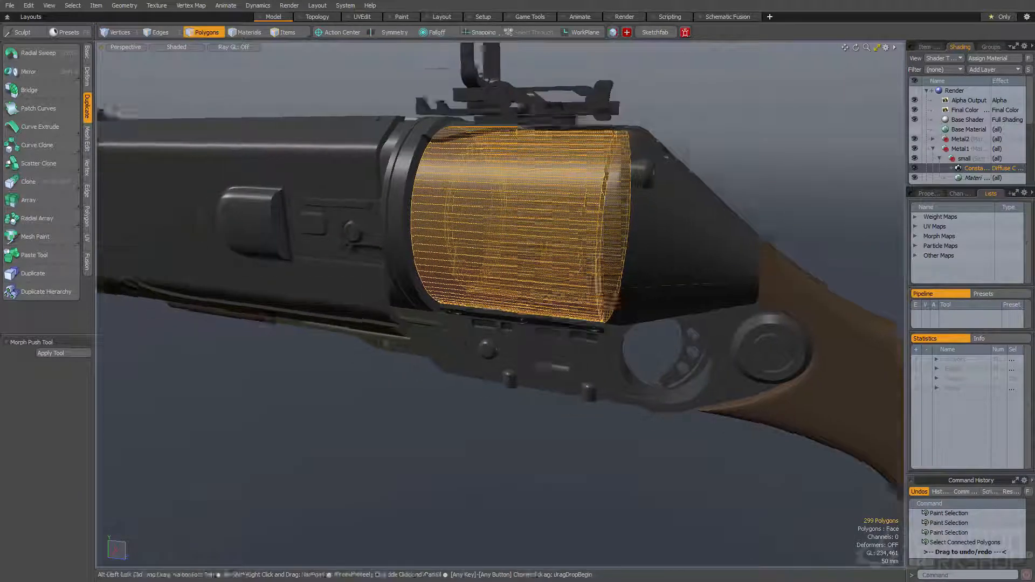
{"action": "mouse_move", "coordinate": [525, 186]}
{"action": "left_mouse_down", "text": "alt+shift"}
{"action": "mouse_move", "coordinate": [591, 215]}
{"action": "mouse_move", "coordinate": [496, 231]}
{"action": "mouse_move", "coordinate": [423, 202]}
{"action": "mouse_move", "coordinate": [398, 170]}
{"action": "mouse_move", "coordinate": [492, 224]}
{"action": "mouse_move", "coordinate": [533, 210]}
{"action": "mouse_move", "coordinate": [562, 170]}
{"action": "mouse_move", "coordinate": [518, 205]}
{"action": "left_mouse_up", "text": "alt+shift"}
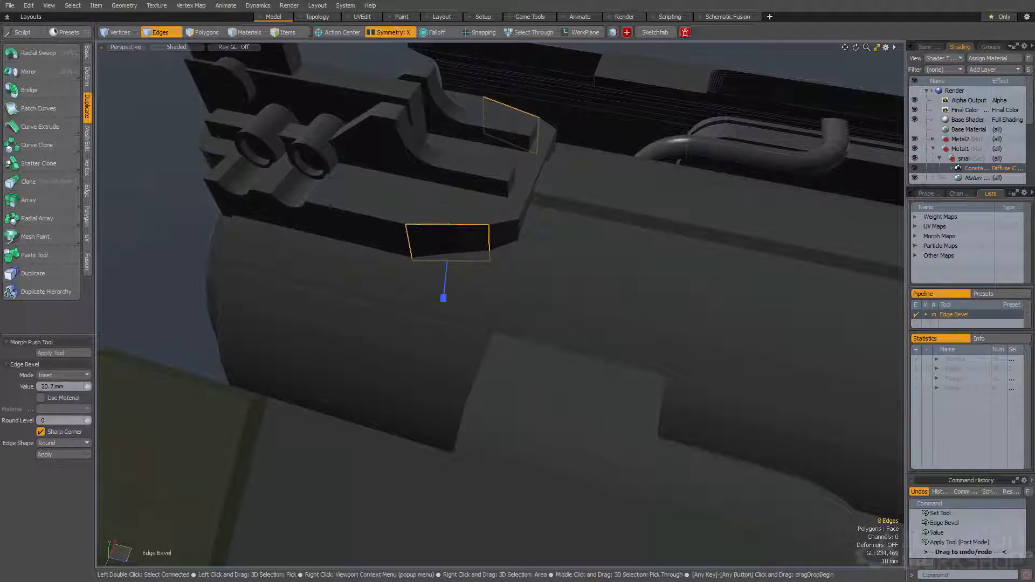
Round the end corners of the sight base plate symmetrically with an 18.85 mm edge bevel at round level 3
{"action": "key", "text": "space"}
{"action": "left_click", "coordinate": [460, 198]}
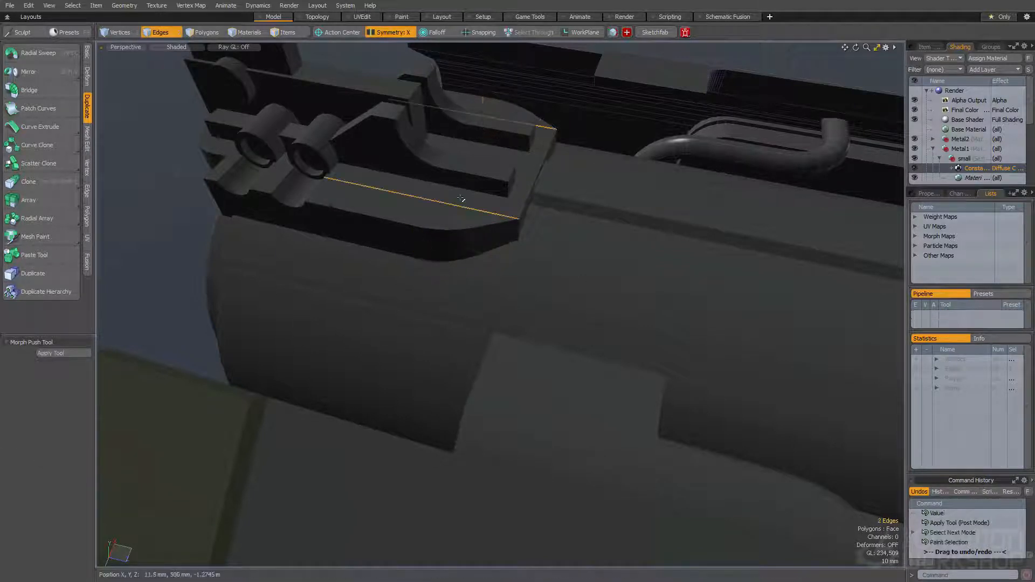
{"action": "scroll", "coordinate": [440, 203], "scroll_direction": "down", "scroll_amount": 3}
{"action": "mouse_move", "coordinate": [432, 212]}
{"action": "left_mouse_down", "text": "alt"}
{"action": "mouse_move", "coordinate": [412, 236]}
{"action": "mouse_move", "coordinate": [539, 116]}
{"action": "mouse_move", "coordinate": [432, 231]}
{"action": "mouse_move", "coordinate": [434, 207]}
{"action": "mouse_move", "coordinate": [251, 282]}
{"action": "mouse_move", "coordinate": [186, 289]}
{"action": "mouse_move", "coordinate": [205, 288]}
{"action": "left_mouse_up", "text": "alt"}
{"action": "left_click", "coordinate": [411, 236], "text": "ctrl"}
{"action": "scroll", "coordinate": [411, 224], "scroll_direction": "up", "scroll_amount": 3}
{"action": "key", "text": "b"}
{"action": "left_click_drag", "start_coordinate": [394, 264], "coordinate": [427, 301]}
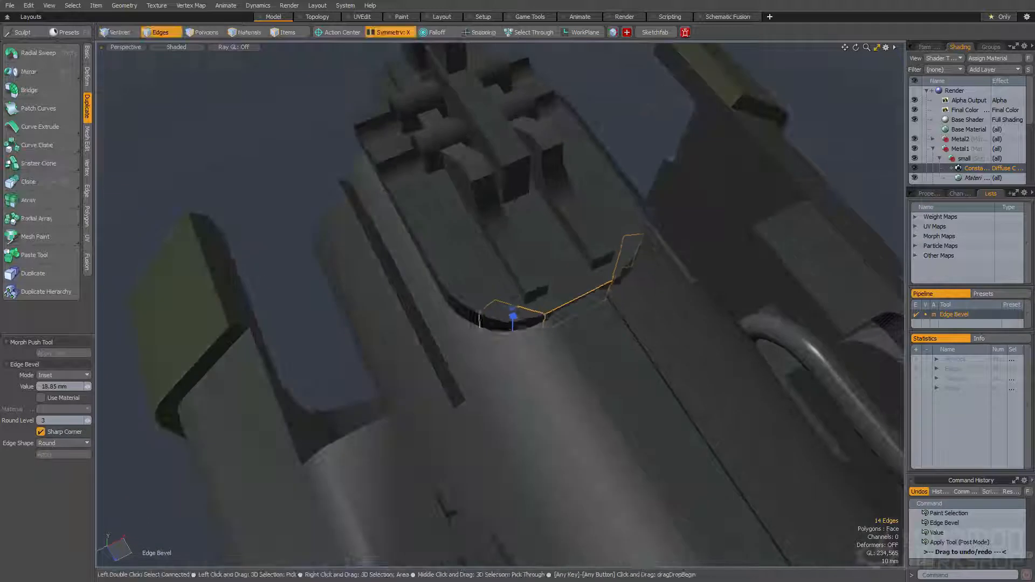
{"action": "key", "text": "space"}
Select the connected sight base pieces and examine the sight assembly from several sides
{"action": "left_click", "coordinate": [451, 268]}
{"action": "left_click", "coordinate": [463, 264]}
{"action": "left_click_drag", "start_coordinate": [451, 268], "coordinate": [590, 211], "text": "alt"}
{"action": "key", "text": "space"}
{"action": "left_click", "coordinate": [470, 190]}
{"action": "left_click_drag", "start_coordinate": [515, 178], "coordinate": [573, 222], "text": "alt"}
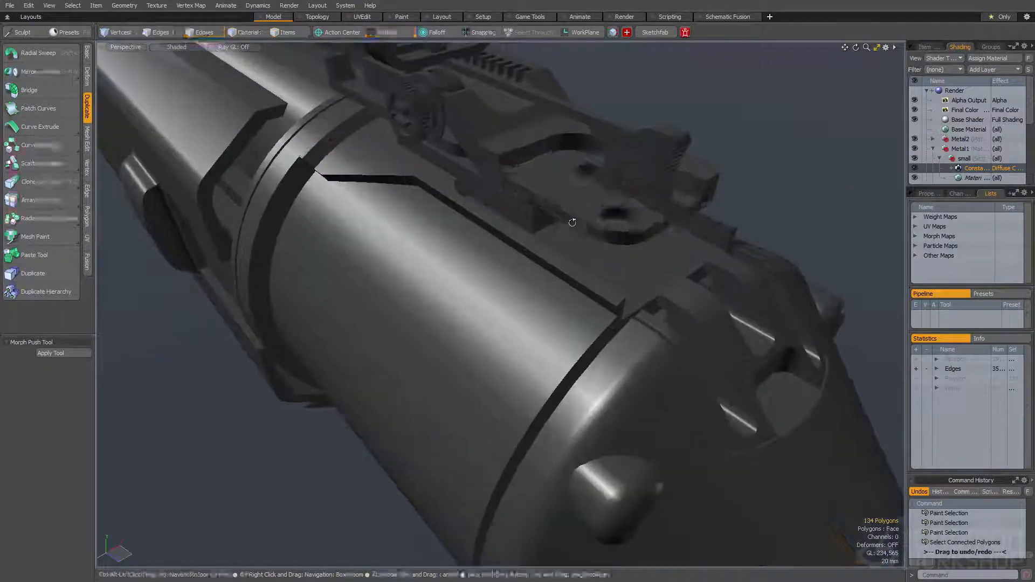
{"action": "double_click", "coordinate": [532, 177]}
{"action": "mouse_move", "coordinate": [532, 178]}
{"action": "left_mouse_down", "text": "alt"}
{"action": "mouse_move", "coordinate": [417, 257]}
{"action": "mouse_move", "coordinate": [496, 215]}
{"action": "mouse_move", "coordinate": [550, 70]}
{"action": "mouse_move", "coordinate": [553, 169]}
{"action": "mouse_move", "coordinate": [284, 211]}
{"action": "left_mouse_up", "text": "alt"}
{"action": "left_click", "coordinate": [443, 260]}
{"action": "scroll", "coordinate": [444, 260], "scroll_direction": "down", "scroll_amount": 5}
{"action": "scroll", "coordinate": [488, 167], "scroll_direction": "up", "scroll_amount": 5}
Copy the slotted round plug from the row of floating detail shapes
{"action": "key", "text": "space"}
{"action": "left_click", "coordinate": [511, 197]}
{"action": "key", "text": "Escape"}
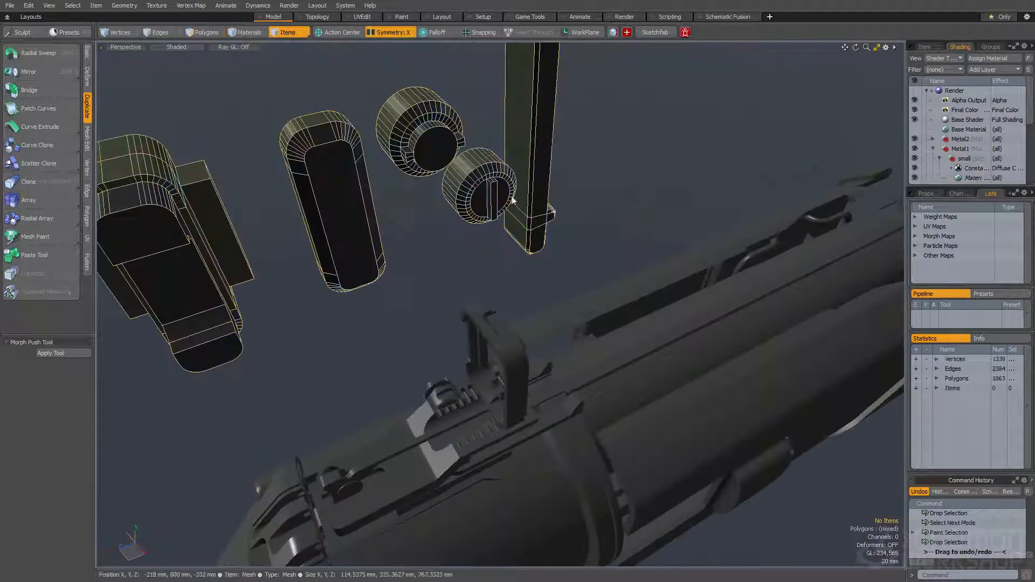
{"action": "key", "text": "space"}
{"action": "double_click", "coordinate": [490, 185]}
{"action": "key", "text": "ctrl+c"}
Paste the slotted plug into the front gun mesh and move it beside the sight base
{"action": "left_click_drag", "start_coordinate": [427, 268], "coordinate": [620, 216], "text": "alt"}
{"action": "scroll", "coordinate": [614, 303], "scroll_direction": "down", "scroll_amount": 4}
{"action": "key", "text": "space"}
{"action": "left_click", "coordinate": [547, 321]}
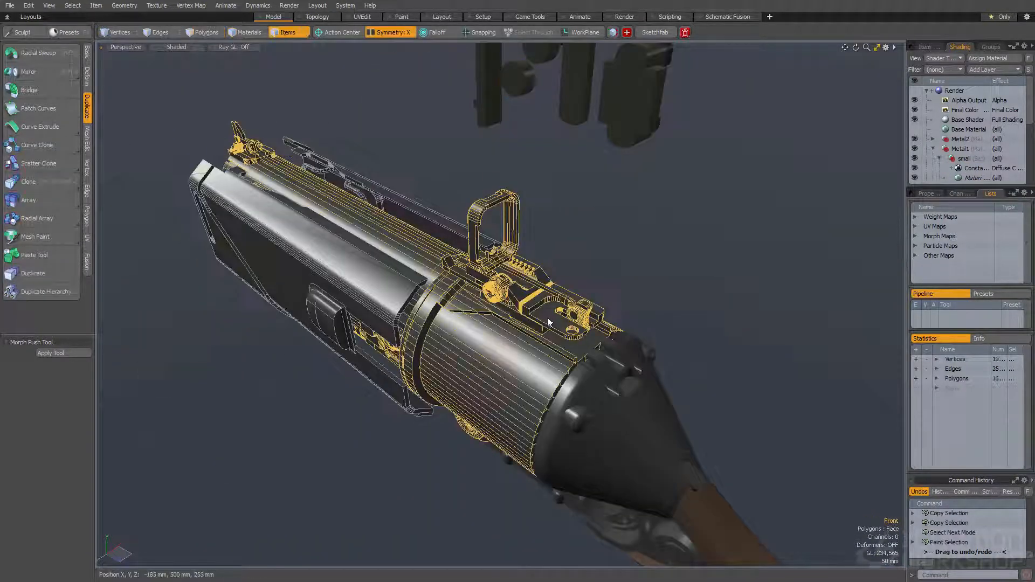
{"action": "scroll", "coordinate": [547, 322], "scroll_direction": "up", "scroll_amount": 3}
{"action": "left_click_drag", "start_coordinate": [589, 286], "coordinate": [511, 310], "text": "alt"}
{"action": "key", "text": "space"}
{"action": "key", "text": "ctrl+v"}
{"action": "left_click_drag", "start_coordinate": [579, 458], "coordinate": [615, 375], "text": "alt"}
{"action": "key", "text": "w"}
{"action": "left_click_drag", "start_coordinate": [613, 373], "coordinate": [596, 335]}
{"action": "key", "text": "q"}
{"action": "left_click_drag", "start_coordinate": [613, 370], "coordinate": [501, 436], "text": "alt"}
{"action": "key", "text": "w"}
{"action": "key", "text": "q"}
Turn symmetry off and rotate the plug so its slotted face points down toward the sight base
{"action": "key", "text": "shift+s"}
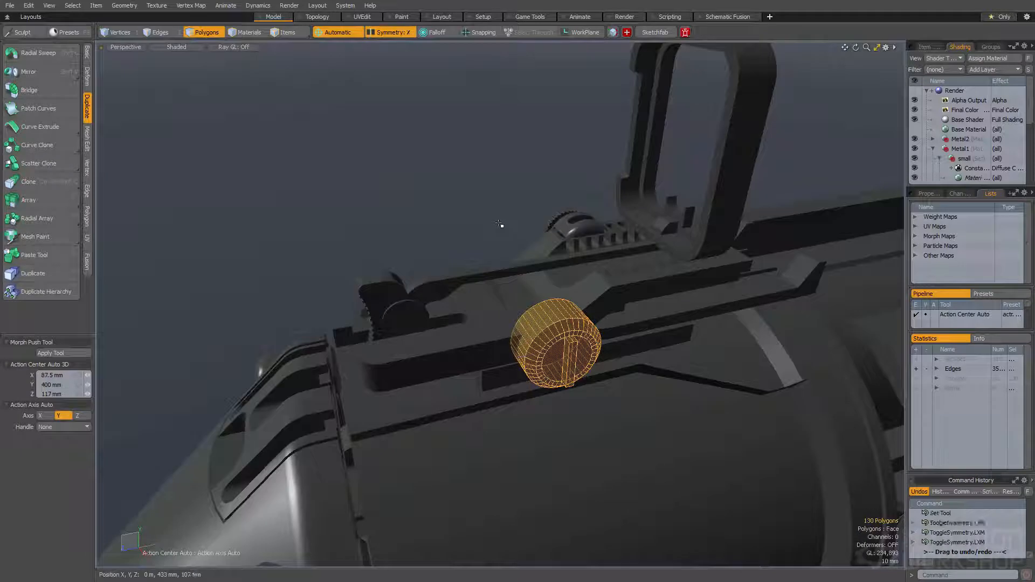
{"action": "key", "text": "shift+s"}
{"action": "key", "text": "e"}
{"action": "left_click_drag", "start_coordinate": [559, 351], "coordinate": [633, 359], "text": "alt"}
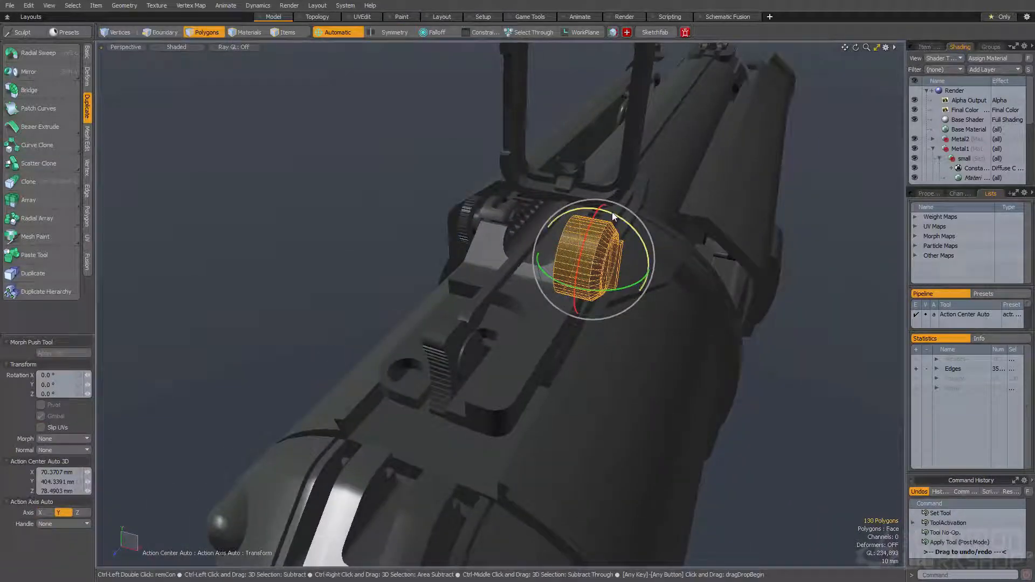
{"action": "left_click_drag", "start_coordinate": [661, 303], "coordinate": [658, 277], "text": "alt"}
Move the plug over the flat top of the sight base and scale it down
{"action": "key", "text": "w"}
{"action": "left_click_drag", "start_coordinate": [578, 276], "coordinate": [539, 320]}
{"action": "key", "text": "q"}
{"action": "key", "text": "r"}
{"action": "key", "text": "Escape"}
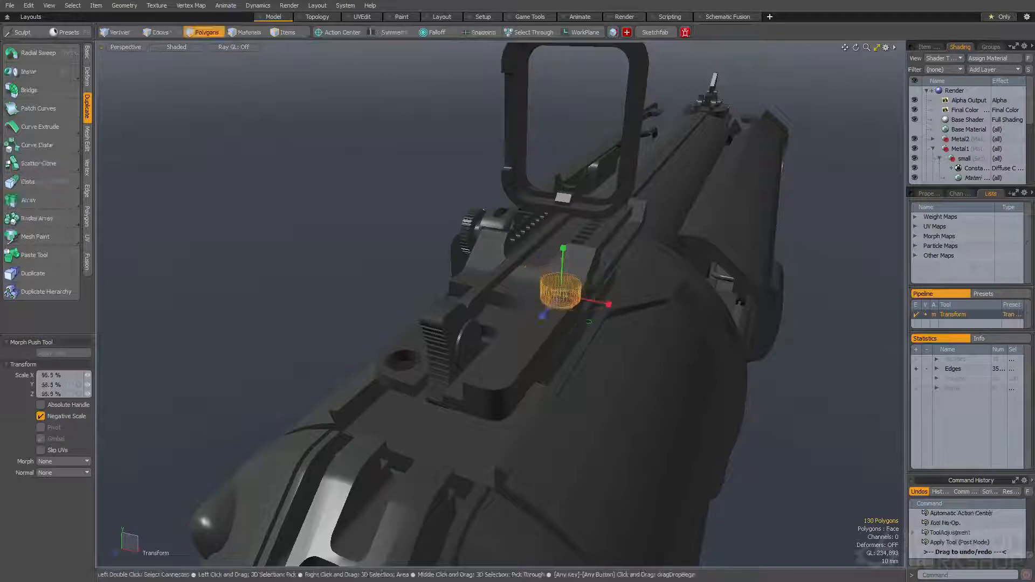
Adjust the plug's height so it is partly sunk into the top face of the sight base
{"action": "scroll", "coordinate": [609, 302], "scroll_direction": "up", "scroll_amount": 5}
{"action": "left_click_drag", "start_coordinate": [615, 302], "coordinate": [590, 384], "text": "alt"}
{"action": "key", "text": "w"}
{"action": "left_click_drag", "start_coordinate": [590, 384], "coordinate": [546, 245], "text": "alt"}
{"action": "key", "text": "q"}
{"action": "key", "text": "w"}
{"action": "left_click_drag", "start_coordinate": [546, 246], "coordinate": [546, 252]}
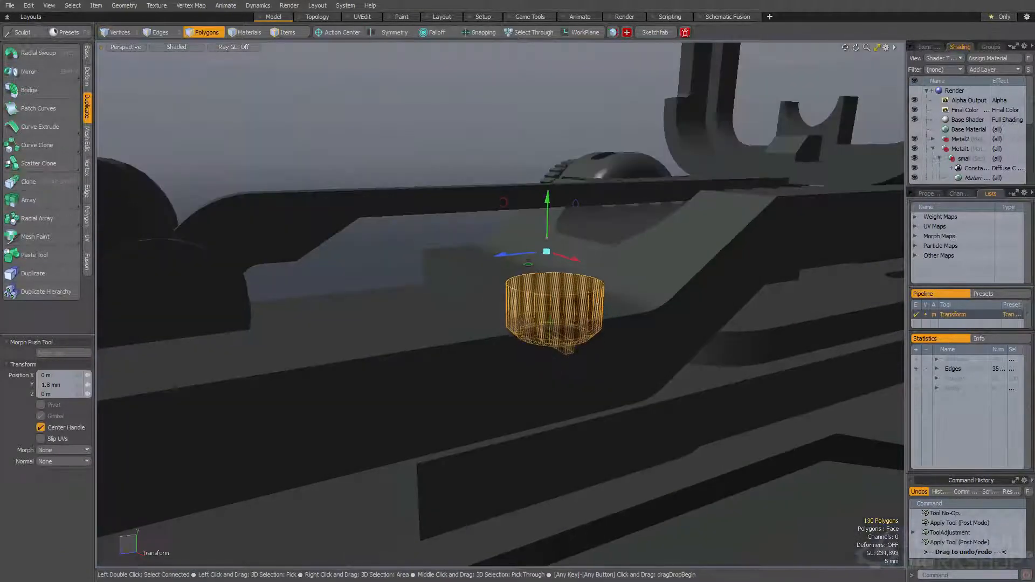
{"action": "key", "text": "q"}
Duplicate the plug and move the copy 117 mm along Z to the stock end of the sight base
{"action": "scroll", "coordinate": [469, 294], "scroll_direction": "down", "scroll_amount": 5}
{"action": "left_click_drag", "start_coordinate": [455, 299], "coordinate": [460, 341], "text": "alt"}
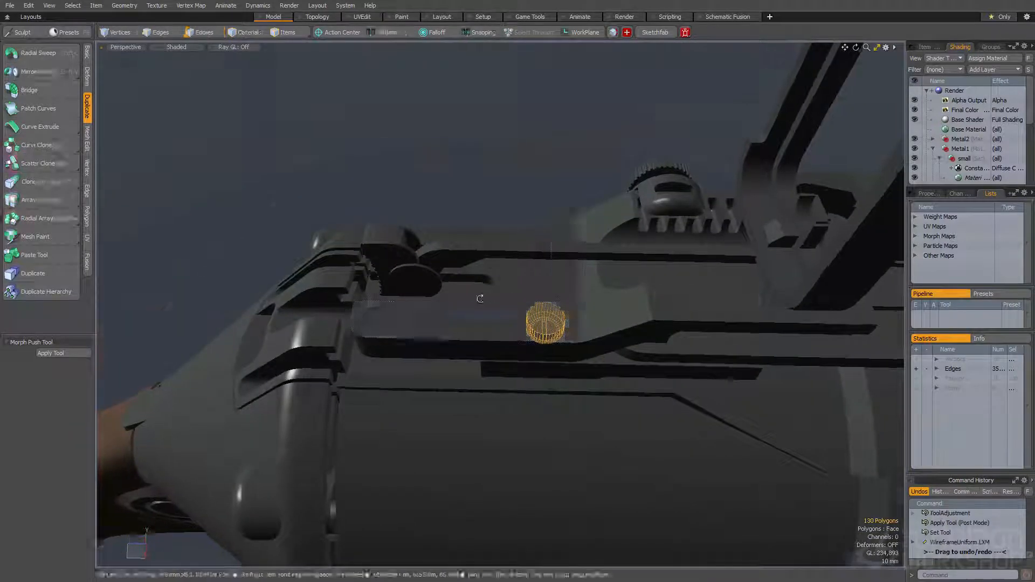
{"action": "left_click_drag", "start_coordinate": [478, 296], "coordinate": [506, 385], "text": "alt"}
{"action": "key", "text": "r"}
{"action": "key", "text": "ctrl+v"}
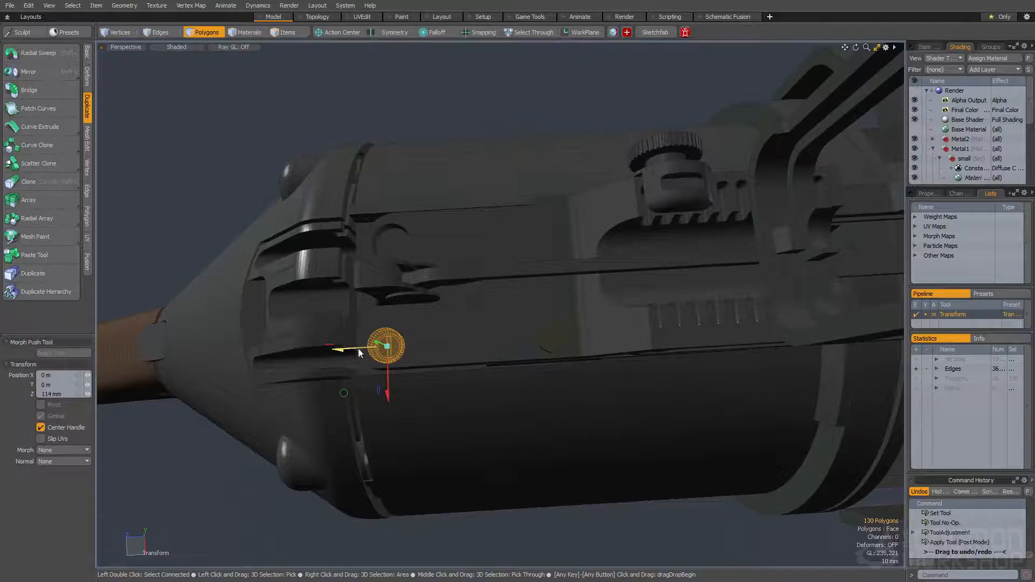
{"action": "left_click_drag", "start_coordinate": [360, 352], "coordinate": [366, 309], "text": "alt"}
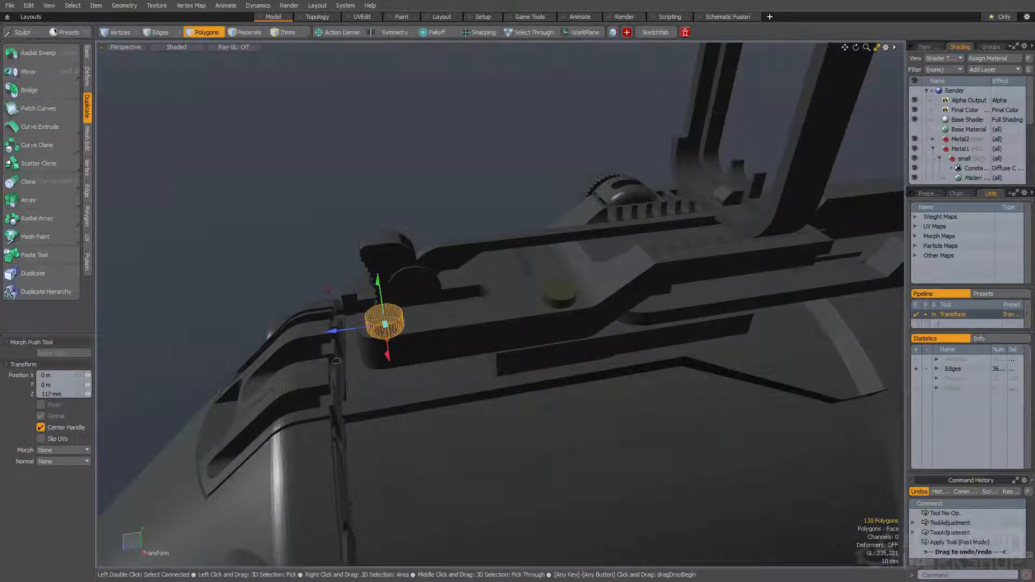
Set a spare copy of the plug aside and cut round holes into the sight base with the two seated plugs
{"action": "key", "text": "space"}
{"action": "left_click_drag", "start_coordinate": [461, 295], "coordinate": [529, 359], "text": "alt"}
{"action": "left_click", "coordinate": [418, 335]}
{"action": "double_click", "coordinate": [548, 307]}
{"action": "key", "text": "ctrl+v"}
{"action": "key", "text": "w"}
{"action": "key", "text": "space"}
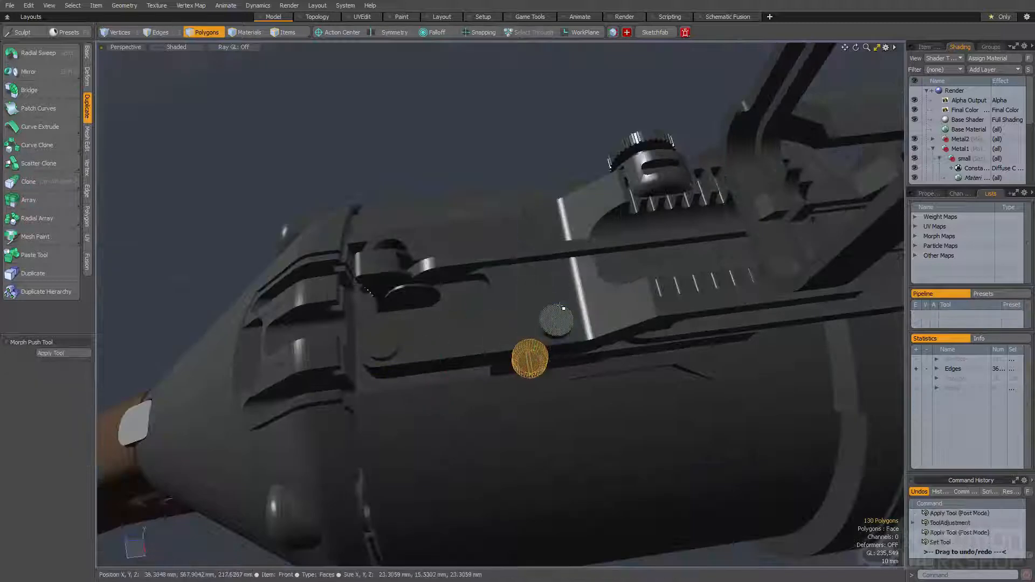
{"action": "left_click", "coordinate": [391, 350], "text": "shift"}
{"action": "left_click_drag", "start_coordinate": [462, 346], "coordinate": [615, 294], "text": "alt"}
Move the spare plug 32.5 mm in X and -112.5 mm in Z toward the upright sight frame
{"action": "key", "text": "w"}
{"action": "left_click_drag", "start_coordinate": [688, 324], "coordinate": [444, 180]}
{"action": "left_click_drag", "start_coordinate": [501, 215], "coordinate": [595, 327], "text": "alt"}
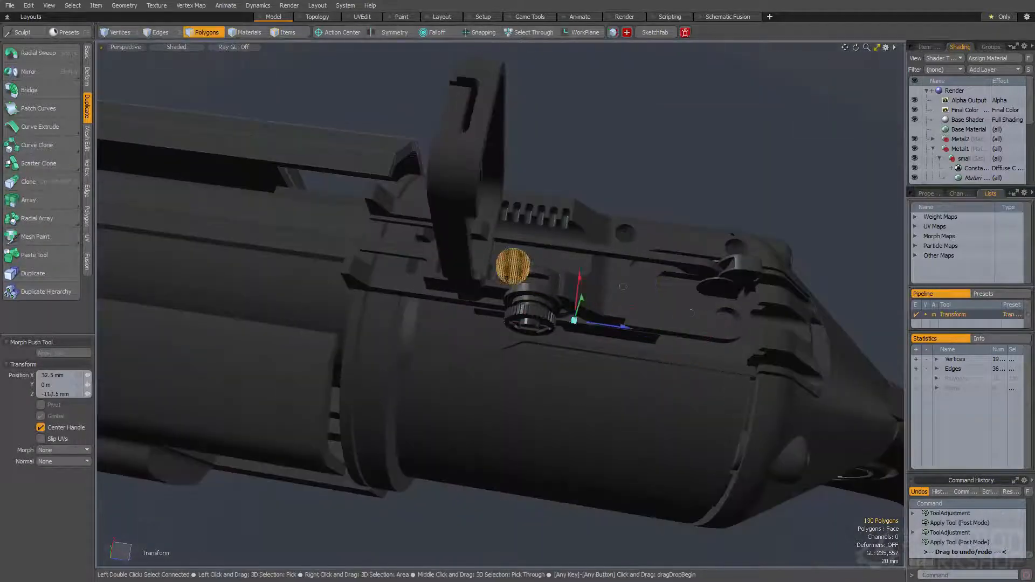
{"action": "left_click_drag", "start_coordinate": [595, 276], "coordinate": [852, 270], "text": "alt"}
Rotate the plug sideways and bring it against the outer side of the upright sight frame
{"action": "key", "text": "e"}
{"action": "left_click_drag", "start_coordinate": [604, 213], "coordinate": [636, 168], "text": "alt"}
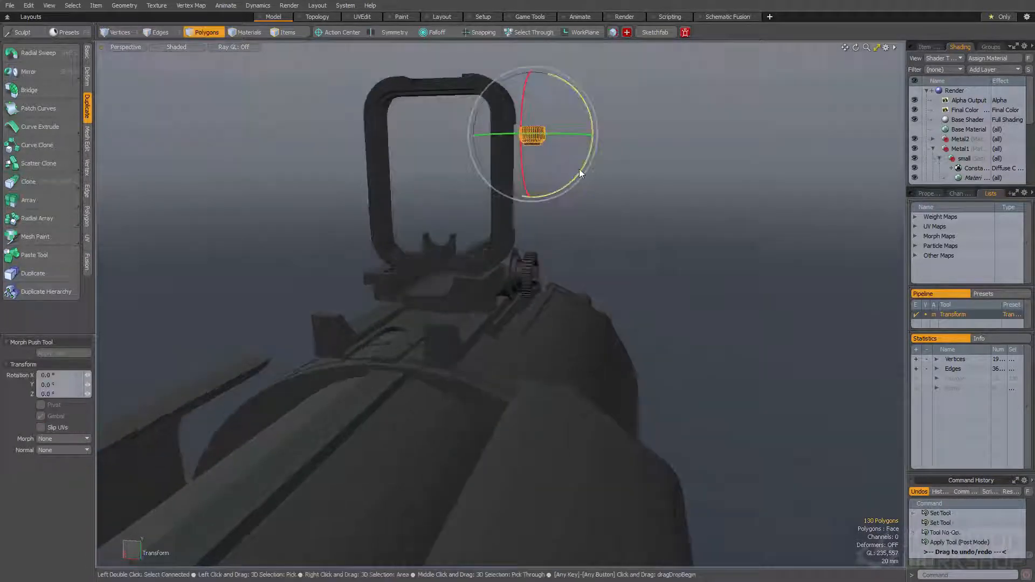
{"action": "left_click_drag", "start_coordinate": [555, 142], "coordinate": [528, 226], "text": "alt"}
{"action": "key", "text": "w"}
{"action": "left_click_drag", "start_coordinate": [491, 145], "coordinate": [474, 144]}
{"action": "key", "text": "shift+a"}
{"action": "scroll", "coordinate": [480, 216], "scroll_direction": "down", "scroll_amount": 4}
{"action": "left_click_drag", "start_coordinate": [479, 216], "coordinate": [379, 182], "text": "alt"}
{"action": "key", "text": "space"}
Adjust the plug's size and seat it in the upper side of the sight frame
{"action": "key", "text": "w"}
{"action": "scroll", "coordinate": [425, 185], "scroll_direction": "down", "scroll_amount": 3}
{"action": "key", "text": "r"}
{"action": "left_click_drag", "start_coordinate": [463, 232], "coordinate": [564, 213], "text": "alt"}
{"action": "key", "text": "space"}
{"action": "key", "text": "w"}
{"action": "left_click_drag", "start_coordinate": [502, 220], "coordinate": [467, 241], "text": "alt"}
Duplicate the plug lower on the sight frame, mirror the plugs and subtract them to cut round side holes
{"action": "key", "text": "space"}
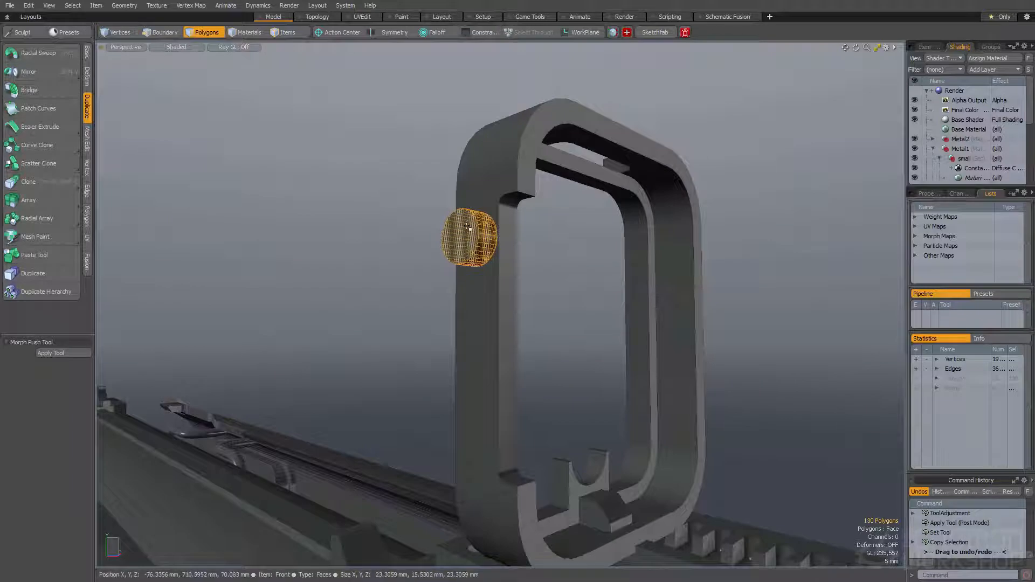
{"action": "key", "text": "space"}
{"action": "left_click_drag", "start_coordinate": [468, 254], "coordinate": [603, 267], "text": "alt"}
{"action": "key", "text": "ctrl+b"}
{"action": "left_click_drag", "start_coordinate": [667, 239], "coordinate": [548, 221], "text": "alt"}
{"action": "left_click_drag", "start_coordinate": [634, 225], "coordinate": [977, 188], "text": "alt"}
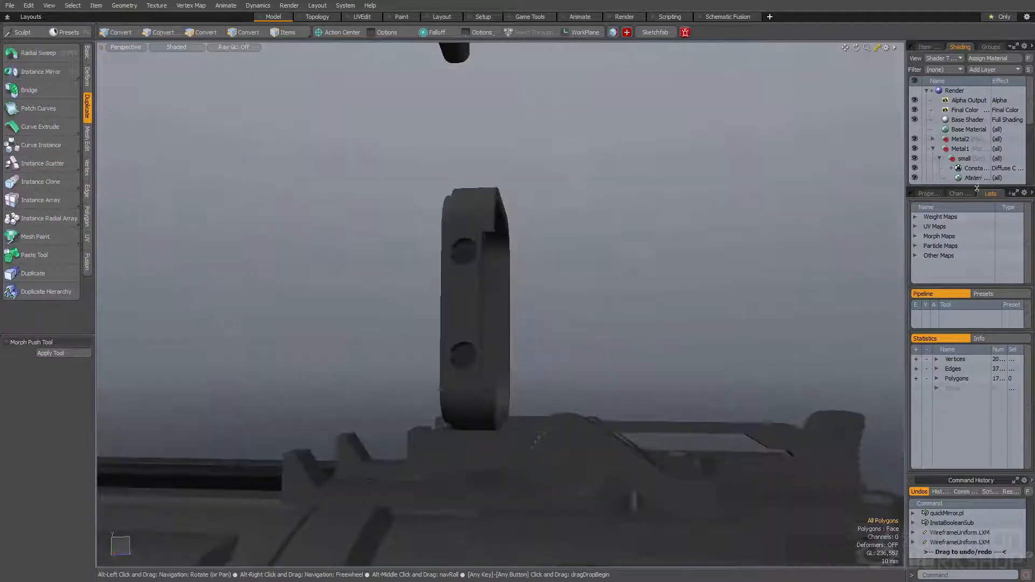
{"action": "left_click_drag", "start_coordinate": [597, 230], "coordinate": [418, 242], "text": "alt"}
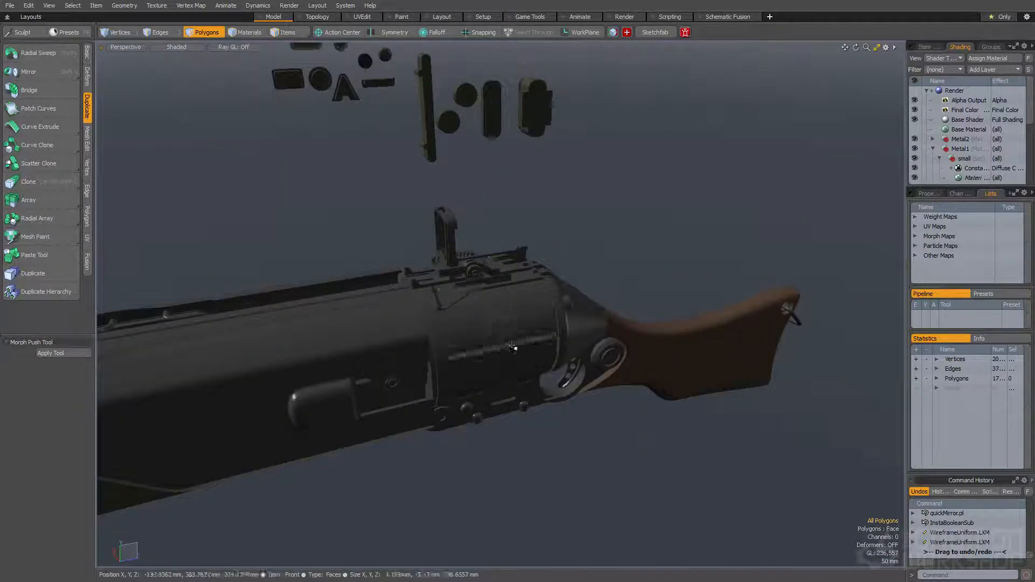
Make the back gun mesh active and bevel both rim edge loops inside the trigger guard hole by 2 mm
{"action": "left_click_drag", "start_coordinate": [498, 345], "coordinate": [505, 403], "text": "alt"}
{"action": "double_click", "coordinate": [513, 371]}
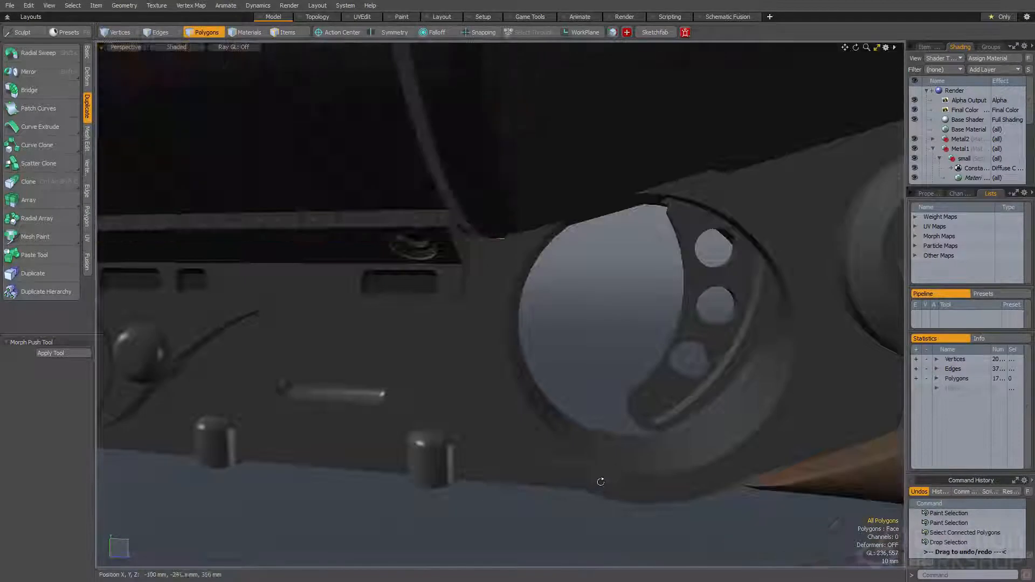
{"action": "left_click_drag", "start_coordinate": [560, 459], "coordinate": [593, 429], "text": "alt"}
{"action": "key", "text": "space"}
{"action": "left_click", "coordinate": [593, 429]}
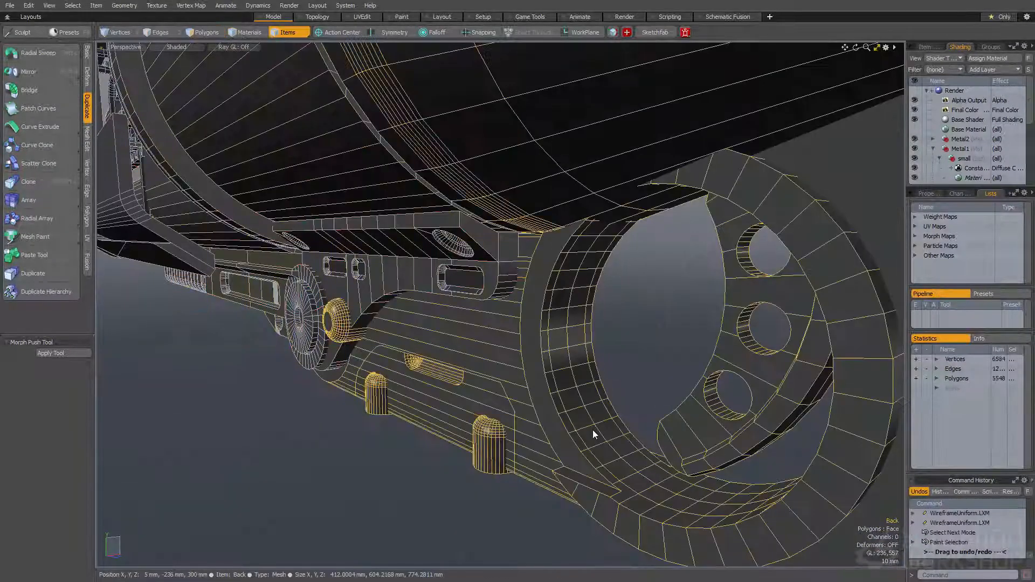
{"action": "key", "text": "space"}
{"action": "key", "text": "space"}
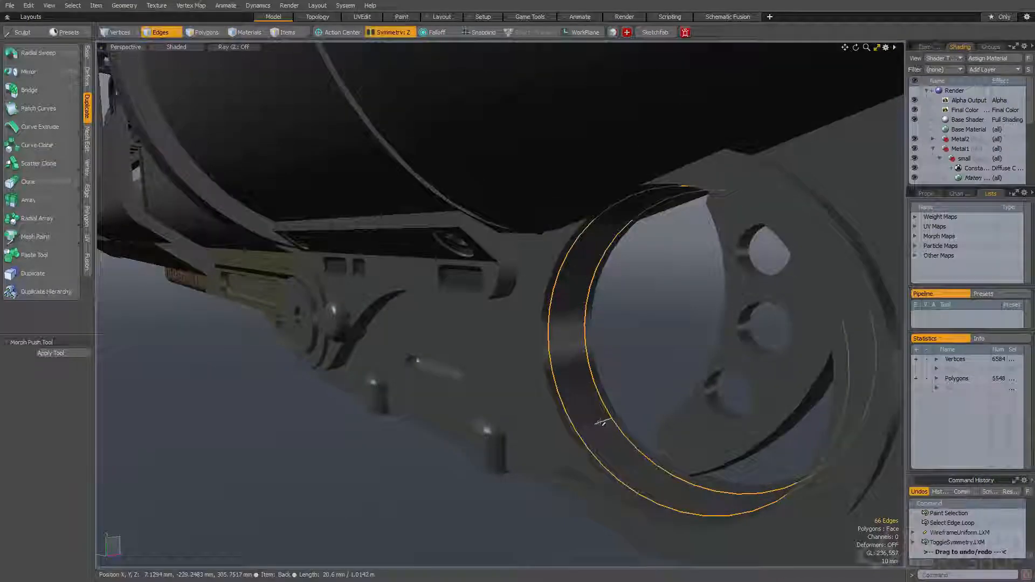
{"action": "scroll", "coordinate": [602, 422], "scroll_direction": "up", "scroll_amount": 5}
{"action": "key", "text": "b"}
{"action": "left_click_drag", "start_coordinate": [580, 409], "coordinate": [583, 409]}
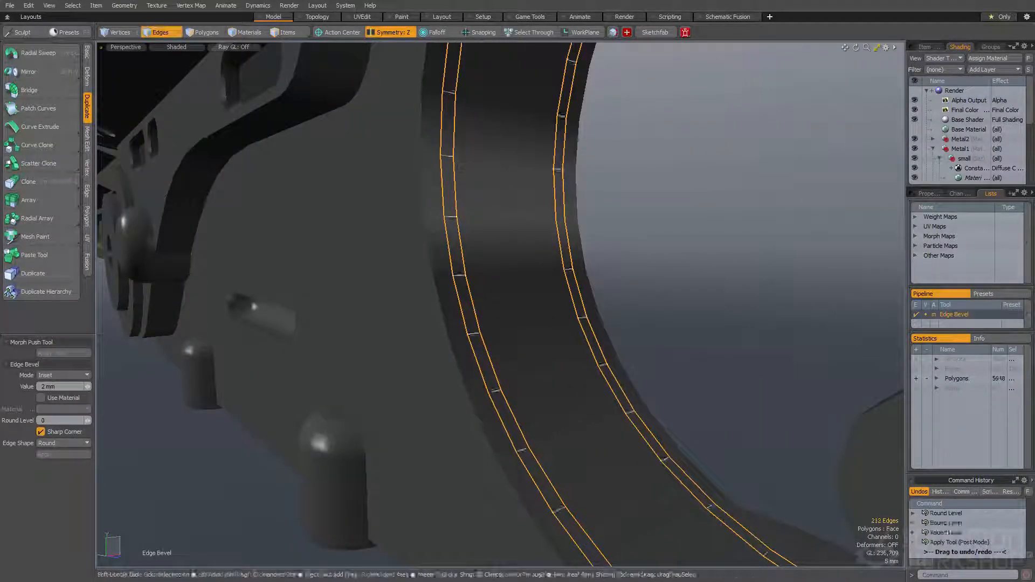
Select the two narrow polygon loops inside the trigger guard hole and bevel them inward into thin grooves
{"action": "key", "text": "space"}
{"action": "key", "text": "space"}
{"action": "mouse_move", "coordinate": [505, 412]}
{"action": "left_mouse_down"}
{"action": "mouse_move", "coordinate": [491, 381]}
{"action": "mouse_move", "coordinate": [598, 361]}
{"action": "mouse_move", "coordinate": [566, 353]}
{"action": "left_mouse_up"}
{"action": "key", "text": "l"}
{"action": "scroll", "coordinate": [491, 381], "scroll_direction": "down", "scroll_amount": 5}
{"action": "key", "text": "b"}
{"action": "left_click", "coordinate": [491, 382]}
{"action": "left_click_drag", "start_coordinate": [566, 353], "coordinate": [638, 281], "text": "alt"}
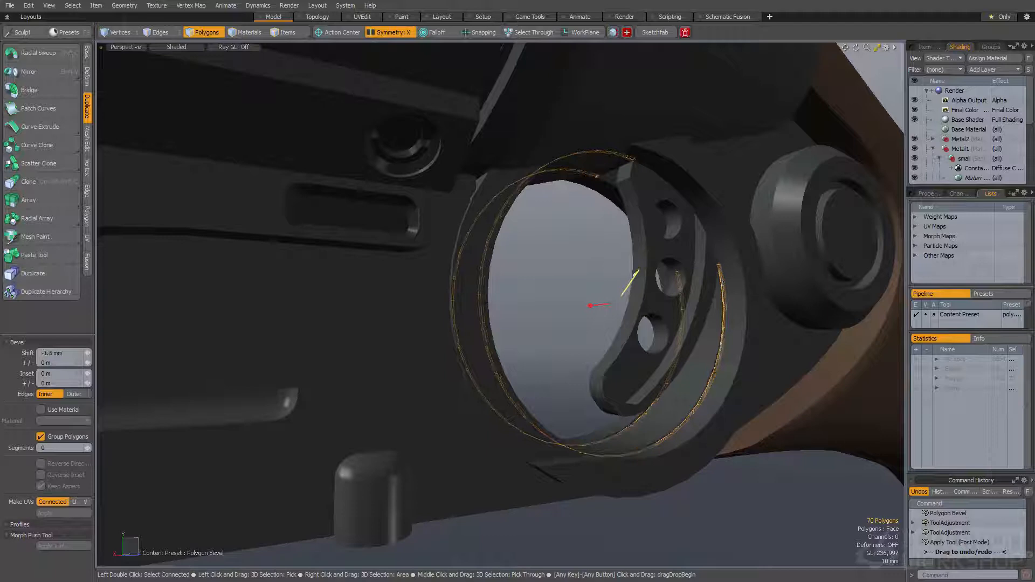
{"action": "key", "text": "space"}
Scale the trigger guard's groove loops to 105.5% in Y and Z, and clear the selection
{"action": "left_click_drag", "start_coordinate": [637, 280], "coordinate": [568, 298], "text": "alt"}
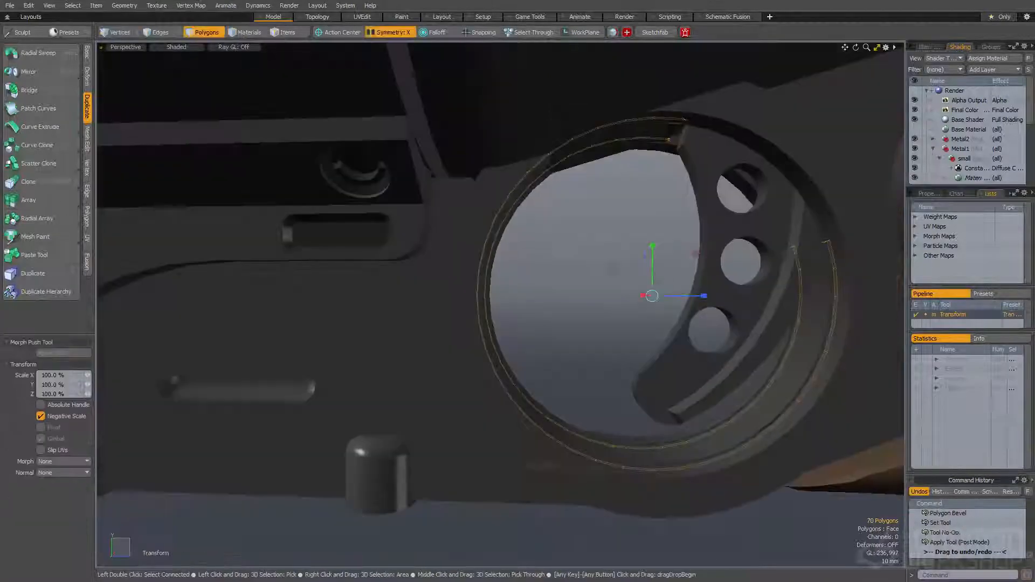
{"action": "key", "text": "r"}
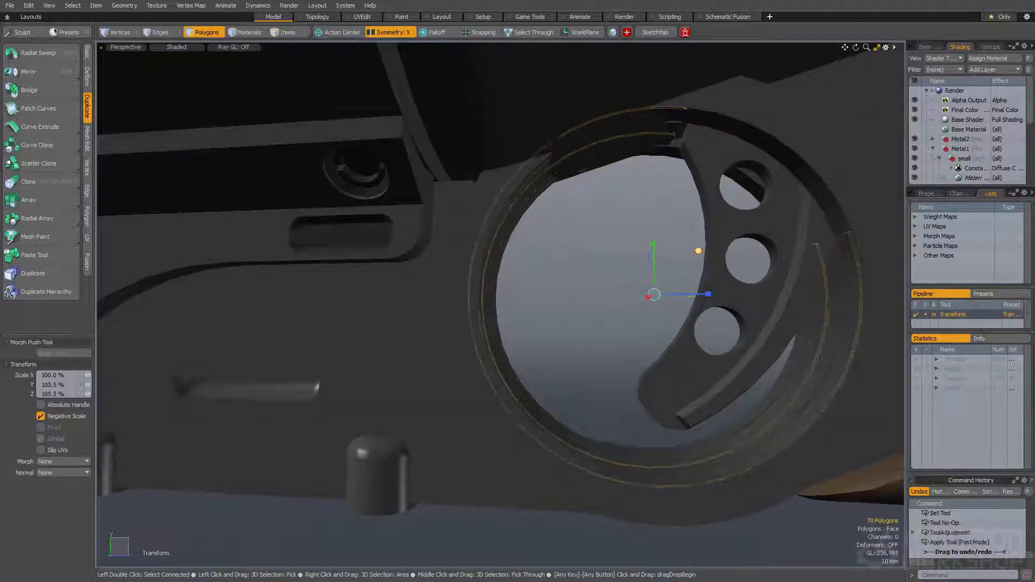
{"action": "mouse_move", "coordinate": [596, 283]}
{"action": "left_mouse_down", "text": "alt"}
{"action": "mouse_move", "coordinate": [526, 318]}
{"action": "mouse_move", "coordinate": [562, 321]}
{"action": "mouse_move", "coordinate": [518, 308]}
{"action": "mouse_move", "coordinate": [565, 316]}
{"action": "mouse_move", "coordinate": [560, 303]}
{"action": "left_mouse_up", "text": "alt"}
{"action": "key", "text": "space"}
{"action": "left_click", "coordinate": [561, 321]}
{"action": "left_click", "coordinate": [633, 263]}
{"action": "mouse_move", "coordinate": [633, 264]}
{"action": "left_mouse_down", "text": "alt"}
{"action": "mouse_move", "coordinate": [677, 314]}
{"action": "mouse_move", "coordinate": [717, 297]}
{"action": "mouse_move", "coordinate": [668, 307]}
{"action": "mouse_move", "coordinate": [682, 300]}
{"action": "left_mouse_up", "text": "alt"}
{"action": "key", "text": "Escape"}
Shift the round disc beside the stock 5 mm along Z and scale it down slightly
{"action": "key", "text": "space"}
{"action": "left_click", "coordinate": [705, 285]}
{"action": "key", "text": "space"}
{"action": "double_click", "coordinate": [691, 291]}
{"action": "key", "text": "r"}
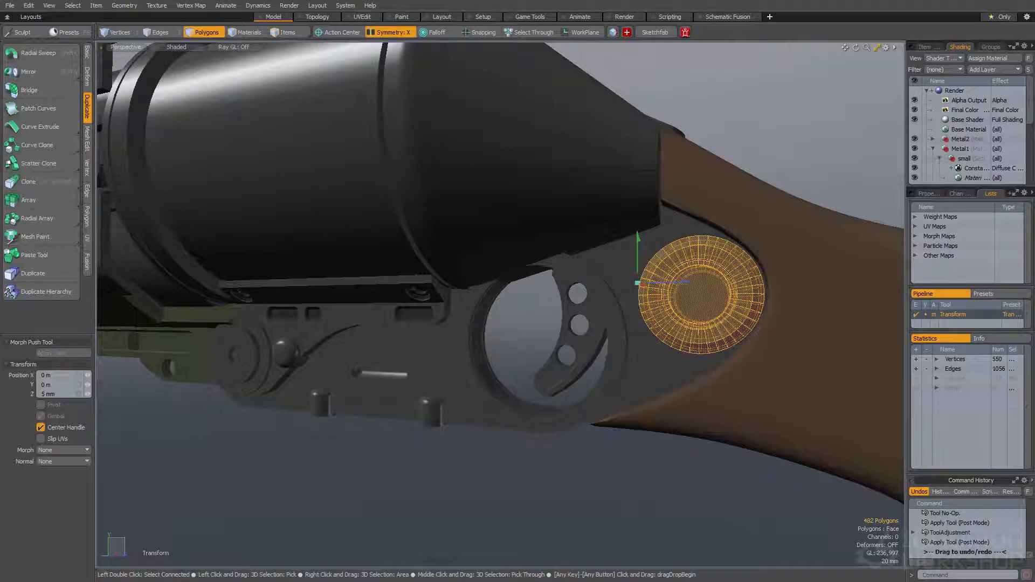
{"action": "left_click_drag", "start_coordinate": [753, 253], "coordinate": [740, 241]}
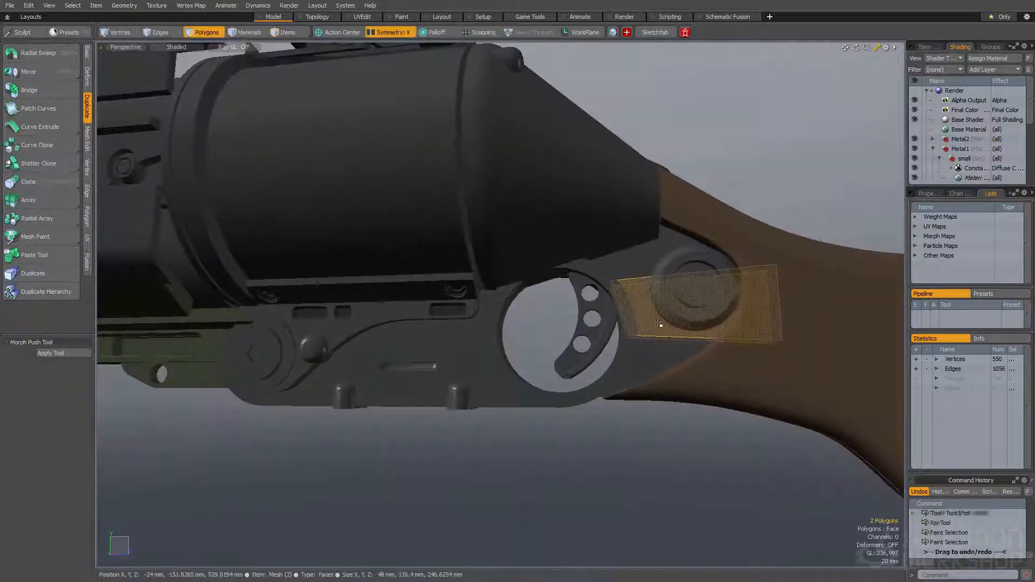
Select the rounded slot face where the cone meets the stock and inset it 3.8 mm
{"action": "key", "text": "]"}
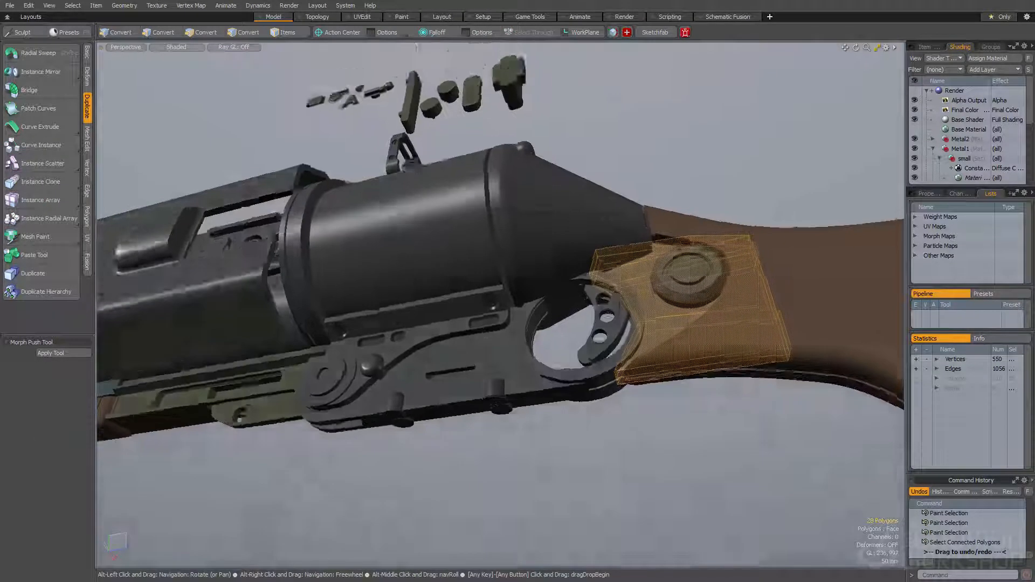
{"action": "left_click_drag", "start_coordinate": [619, 318], "coordinate": [571, 387], "text": "alt"}
{"action": "left_click_drag", "start_coordinate": [571, 386], "coordinate": [542, 315], "text": "alt"}
{"action": "left_click", "coordinate": [542, 314]}
{"action": "left_click", "coordinate": [526, 307]}
{"action": "key", "text": "shift+a"}
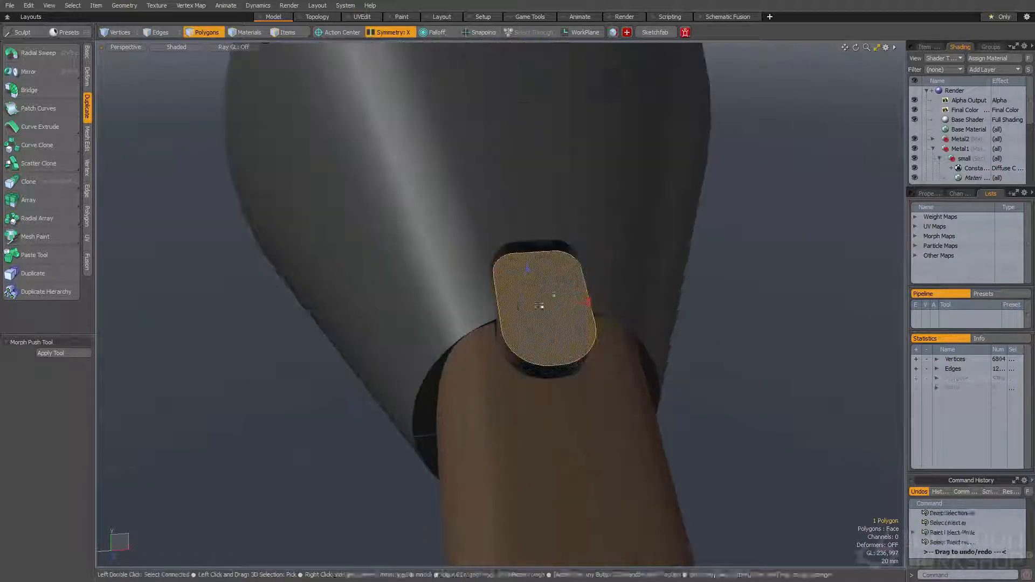
{"action": "key", "text": "b"}
{"action": "left_click_drag", "start_coordinate": [585, 305], "coordinate": [588, 303]}
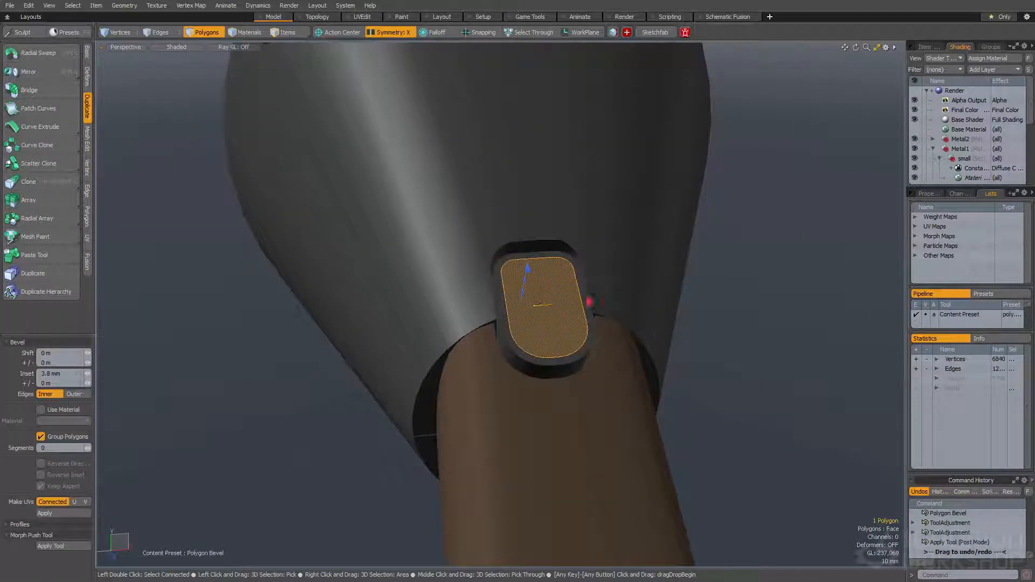
Sink the slot face with further stepped bevels and bevel its boundary edges by 1.3 mm
{"action": "left_click", "coordinate": [531, 271], "text": "shift"}
{"action": "left_click_drag", "start_coordinate": [591, 304], "coordinate": [592, 304], "text": "shift"}
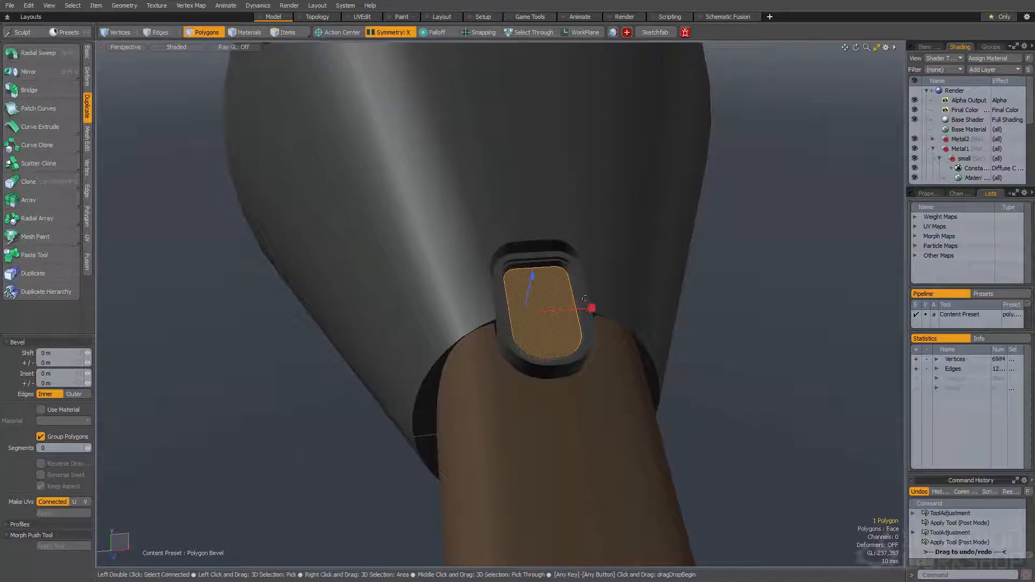
{"action": "left_click", "coordinate": [592, 308], "text": "shift"}
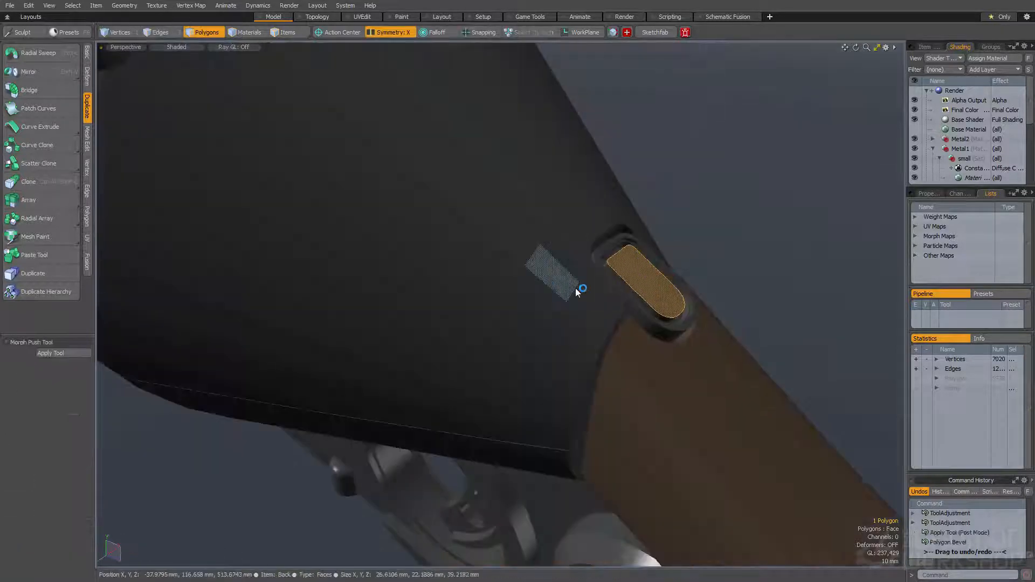
{"action": "key", "text": "b"}
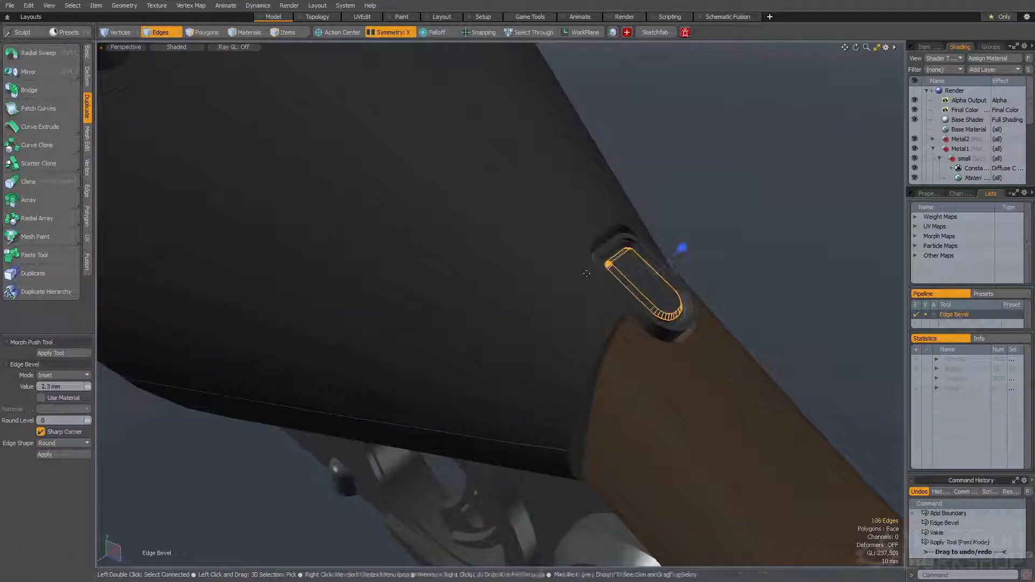
Examine the narrow faces along the lower side of the cone beside the trigger guard
{"action": "key", "text": "space"}
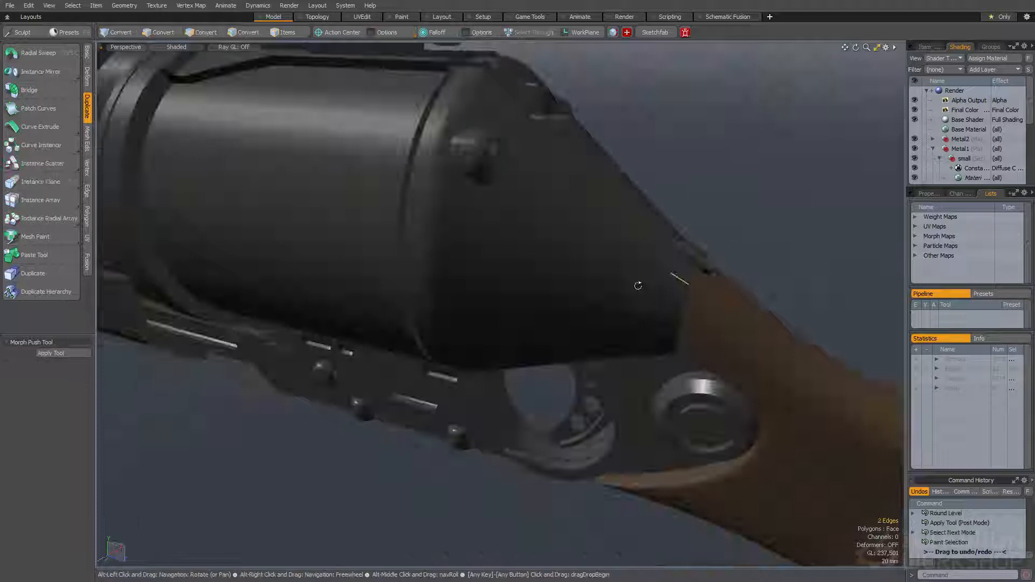
{"action": "mouse_move", "coordinate": [474, 304]}
{"action": "left_mouse_down"}
{"action": "mouse_move", "coordinate": [606, 299]}
{"action": "mouse_move", "coordinate": [578, 298]}
{"action": "mouse_move", "coordinate": [639, 270]}
{"action": "mouse_move", "coordinate": [562, 315]}
{"action": "left_mouse_up"}
{"action": "scroll", "coordinate": [639, 270], "scroll_direction": "down", "scroll_amount": 2}
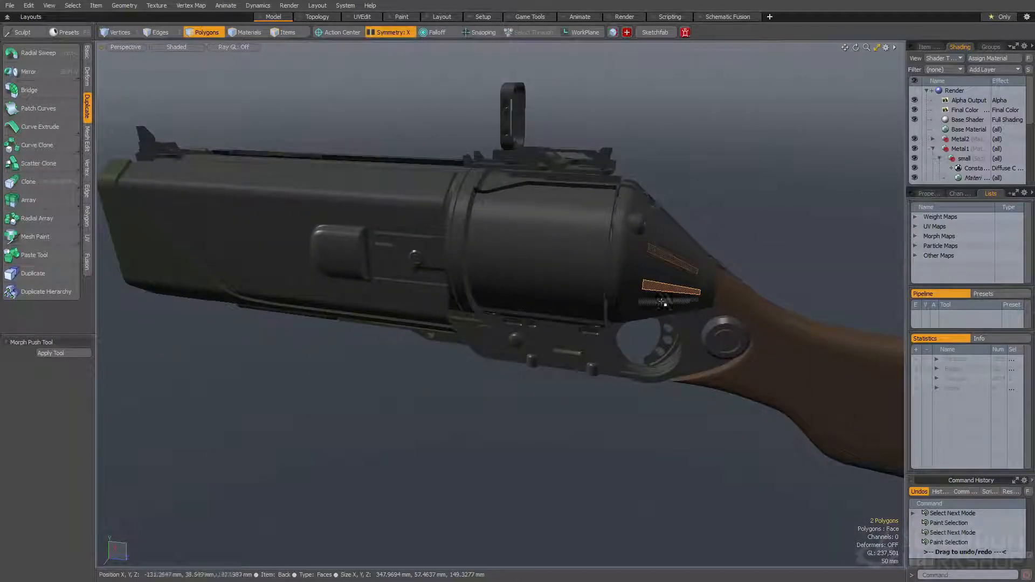
{"action": "scroll", "coordinate": [671, 298], "scroll_direction": "up", "scroll_amount": 4}
{"action": "left_click", "coordinate": [661, 305]}
{"action": "double_click", "coordinate": [661, 305]}
{"action": "left_click_drag", "start_coordinate": [661, 305], "coordinate": [747, 228], "text": "alt"}
{"action": "scroll", "coordinate": [665, 234], "scroll_direction": "down", "scroll_amount": 3}
Copy the pill-shaped cutter from the detail shapes above the gun and paste it into the cone's mesh
{"action": "left_click_drag", "start_coordinate": [665, 233], "coordinate": [641, 477], "text": "alt"}
{"action": "left_click", "coordinate": [572, 202]}
{"action": "key", "text": "5"}
{"action": "left_click", "coordinate": [554, 177]}
{"action": "key", "text": "space"}
{"action": "double_click", "coordinate": [554, 175]}
{"action": "left_click_drag", "start_coordinate": [596, 228], "coordinate": [586, 204], "text": "alt+shift"}
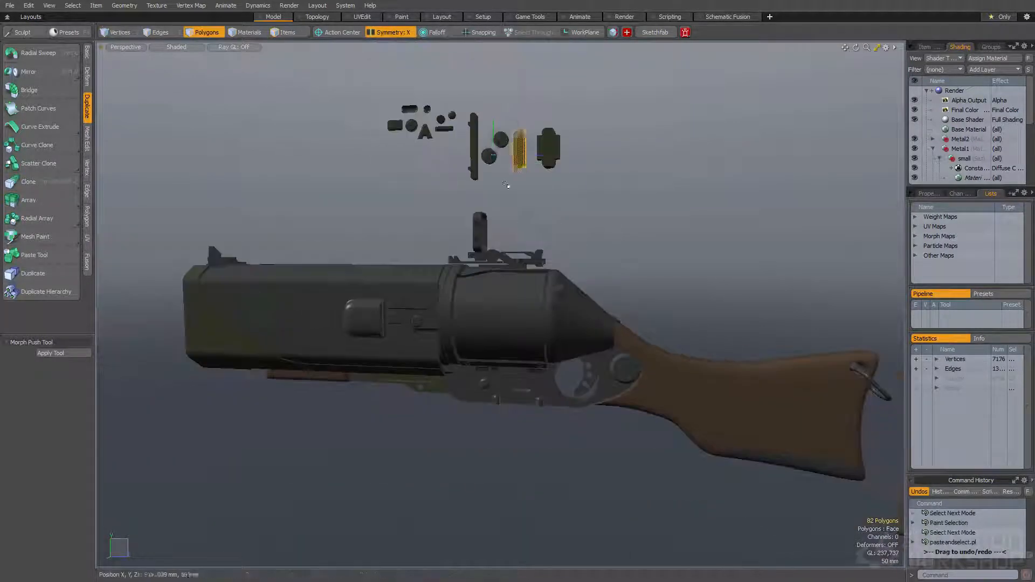
{"action": "key", "text": "y"}
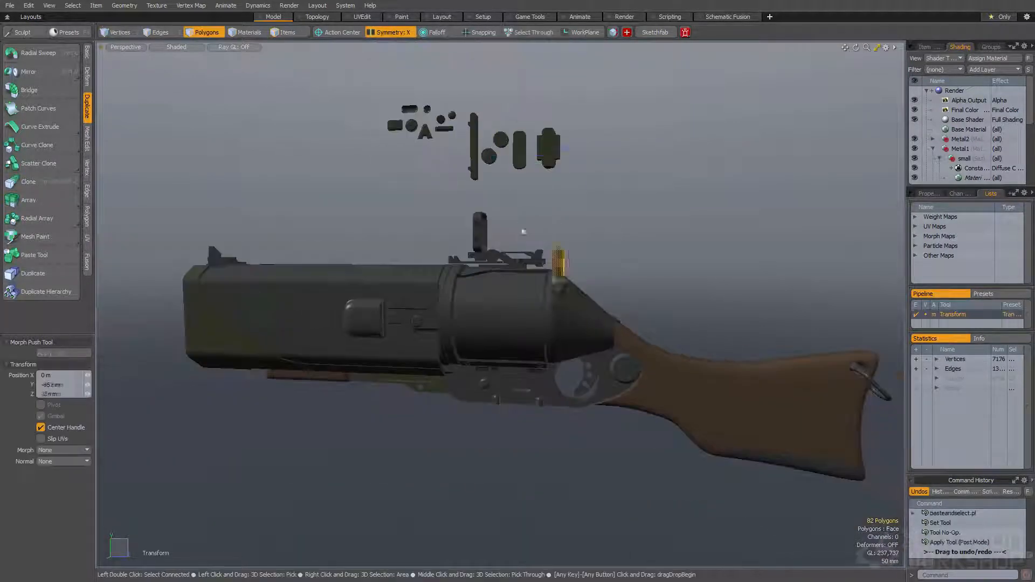
Lower the pasted pill cutter onto the side of the cone and mirror it across X
{"action": "key", "text": "shift+a"}
{"action": "key", "text": "e"}
{"action": "scroll", "coordinate": [554, 215], "scroll_direction": "down", "scroll_amount": 10}
{"action": "left_click_drag", "start_coordinate": [554, 214], "coordinate": [535, 253]}
{"action": "left_click_drag", "start_coordinate": [536, 253], "coordinate": [501, 399], "text": "alt"}
{"action": "key", "text": "w"}
{"action": "left_click_drag", "start_coordinate": [541, 264], "coordinate": [531, 216], "text": "alt"}
{"action": "key", "text": "q"}
{"action": "key", "text": "shift+v"}
{"action": "scroll", "coordinate": [523, 296], "scroll_direction": "up", "scroll_amount": 3}
{"action": "left_click_drag", "start_coordinate": [523, 296], "coordinate": [538, 245], "text": "alt"}
{"action": "key", "text": "w"}
Rotate and scale the pill cutters so they lie along the lower side of the cone
{"action": "left_click_drag", "start_coordinate": [514, 424], "coordinate": [492, 218]}
{"action": "key", "text": "e"}
{"action": "key", "text": "r"}
{"action": "key", "text": "w"}
{"action": "key", "text": "shift+a"}
{"action": "left_click_drag", "start_coordinate": [560, 269], "coordinate": [428, 300], "text": "alt"}
{"action": "left_click_drag", "start_coordinate": [636, 328], "coordinate": [512, 322], "text": "alt"}
{"action": "key", "text": "e"}
{"action": "left_click_drag", "start_coordinate": [508, 360], "coordinate": [558, 223]}
Use the selection action center and shift the pill cutters 4.8 mm in Y and -5.6 mm in Z
{"action": "key", "text": "shift+a"}
{"action": "key", "text": "alt+s"}
{"action": "left_click_drag", "start_coordinate": [541, 276], "coordinate": [509, 328]}
{"action": "key", "text": "w"}
{"action": "left_click_drag", "start_coordinate": [509, 329], "coordinate": [535, 266], "text": "alt"}
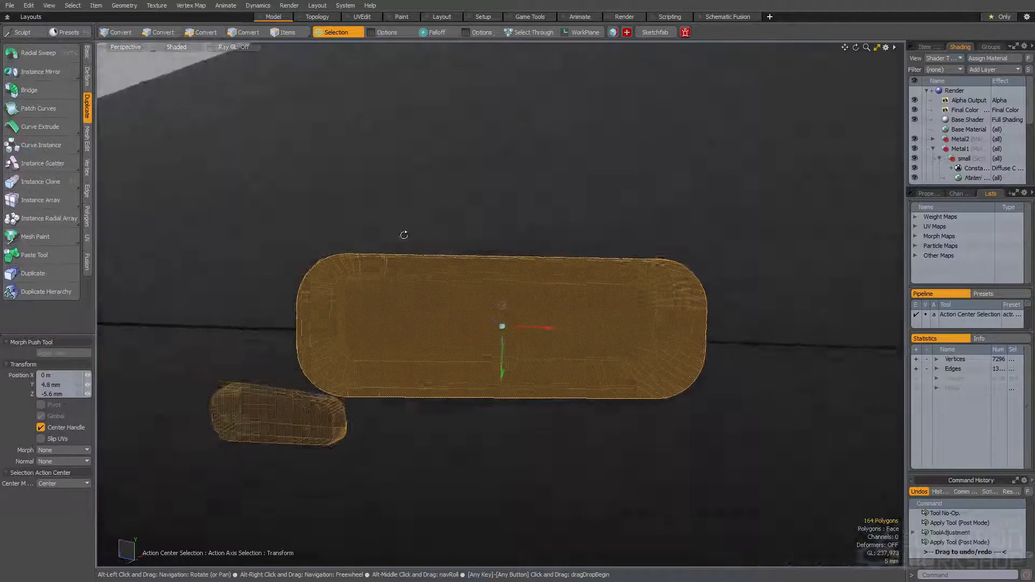
Subtract the pill cutters from the cone with a boolean to form the slots
{"action": "left_click_drag", "start_coordinate": [504, 231], "coordinate": [470, 234], "text": "ctrl+alt"}
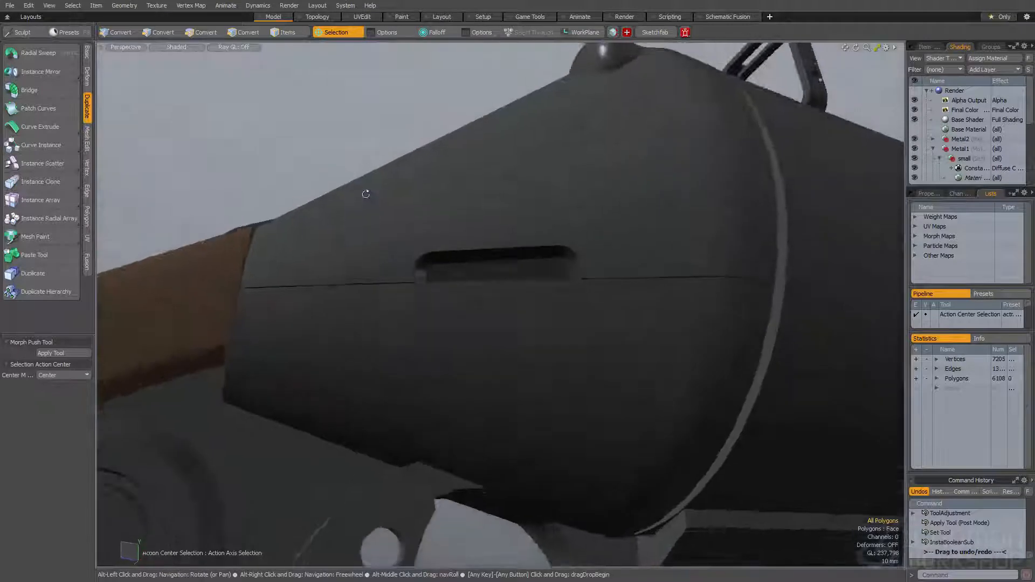
{"action": "left_click_drag", "start_coordinate": [362, 192], "coordinate": [418, 238], "text": "alt"}
{"action": "left_click", "coordinate": [377, 227]}
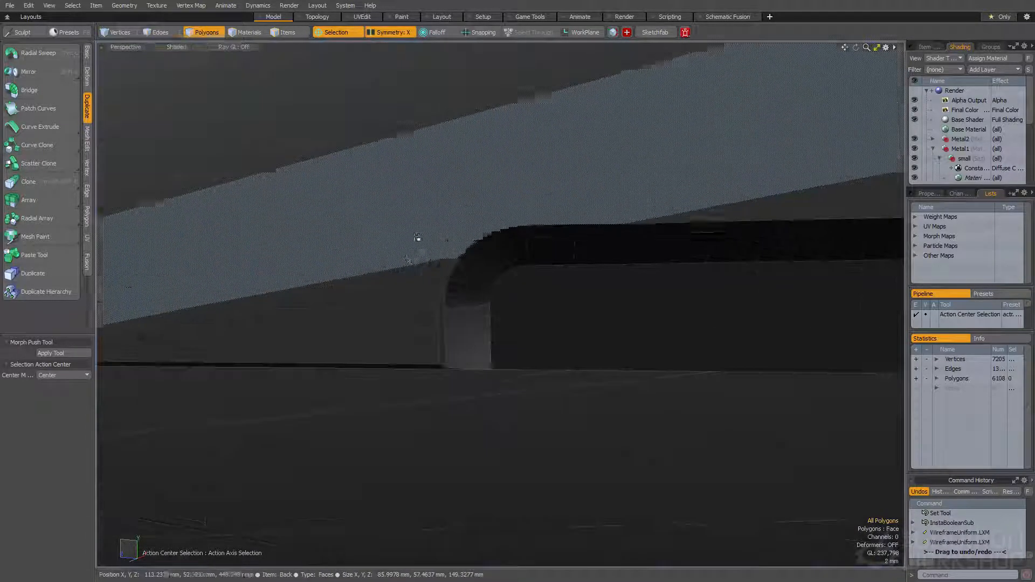
Clean up the new cone slot by removing stray edges and joining the extra vertices near its rounded corner
{"action": "key", "text": "space"}
{"action": "key", "text": "space"}
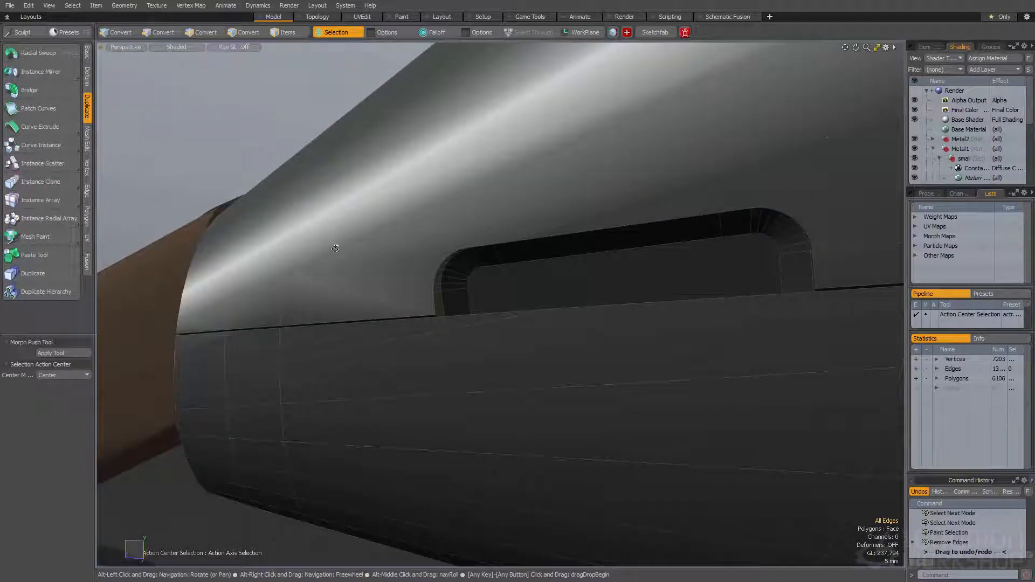
{"action": "scroll", "coordinate": [515, 246], "scroll_direction": "up", "scroll_amount": 3}
{"action": "key", "text": "space"}
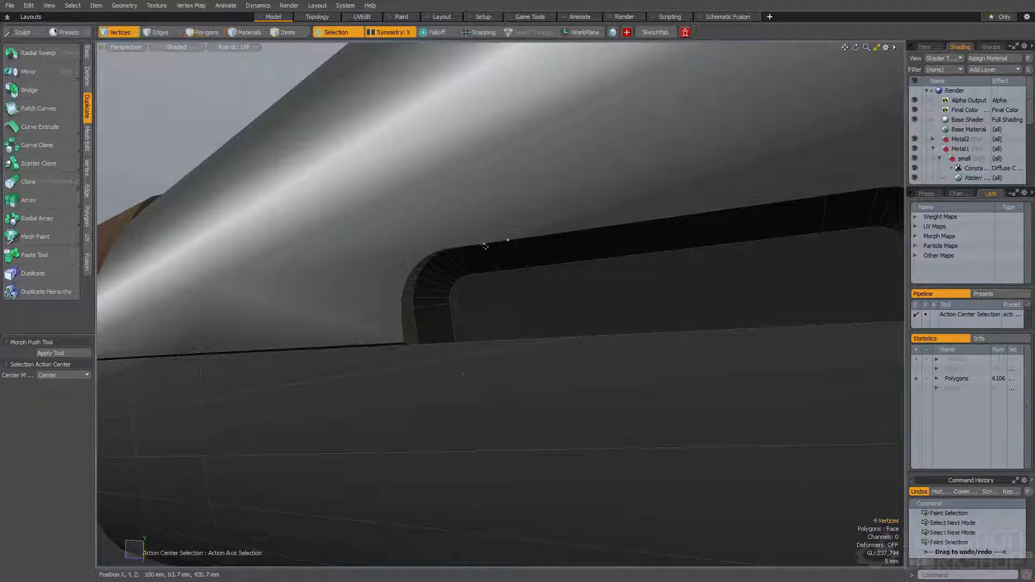
{"action": "scroll", "coordinate": [488, 243], "scroll_direction": "up", "scroll_amount": 3}
{"action": "left_click_drag", "start_coordinate": [489, 243], "coordinate": [504, 159], "text": "alt"}
{"action": "left_click", "coordinate": [528, 226]}
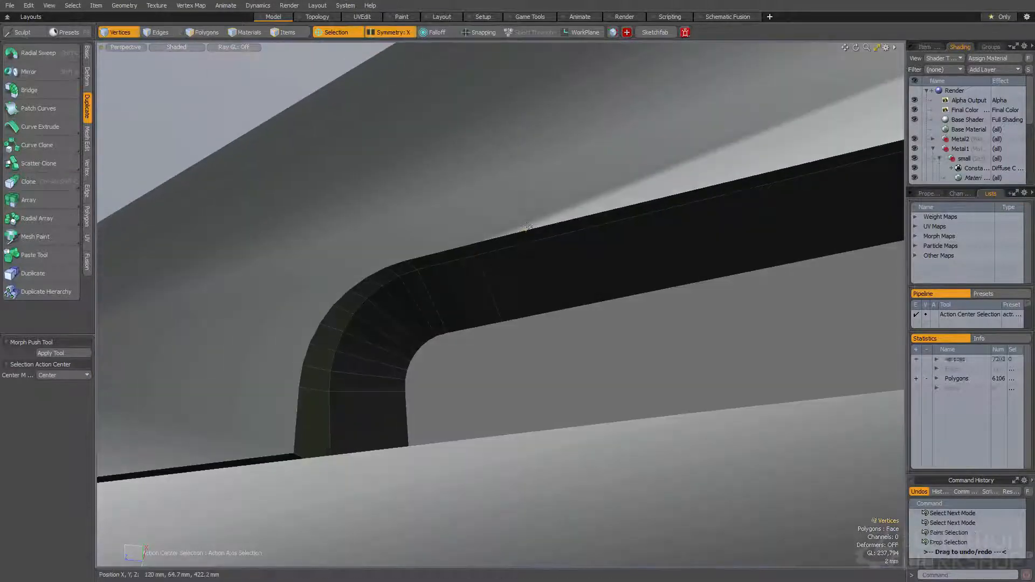
{"action": "key", "text": "Home"}
Turn off the wireframe overlay and save the scene with Save Scene As
{"action": "scroll", "coordinate": [466, 244], "scroll_direction": "down", "scroll_amount": 3}
{"action": "left_click_drag", "start_coordinate": [466, 244], "coordinate": [631, 270], "text": "alt"}
{"action": "scroll", "coordinate": [503, 307], "scroll_direction": "down", "scroll_amount": 4}
{"action": "key", "text": "F4"}
{"action": "scroll", "coordinate": [520, 286], "scroll_direction": "down", "scroll_amount": 3}
{"action": "scroll", "coordinate": [526, 237], "scroll_direction": "down", "scroll_amount": 3}
{"action": "key", "text": "space"}
{"action": "scroll", "coordinate": [617, 245], "scroll_direction": "down", "scroll_amount": 1}
{"action": "key", "text": "ctrl+shift+s"}
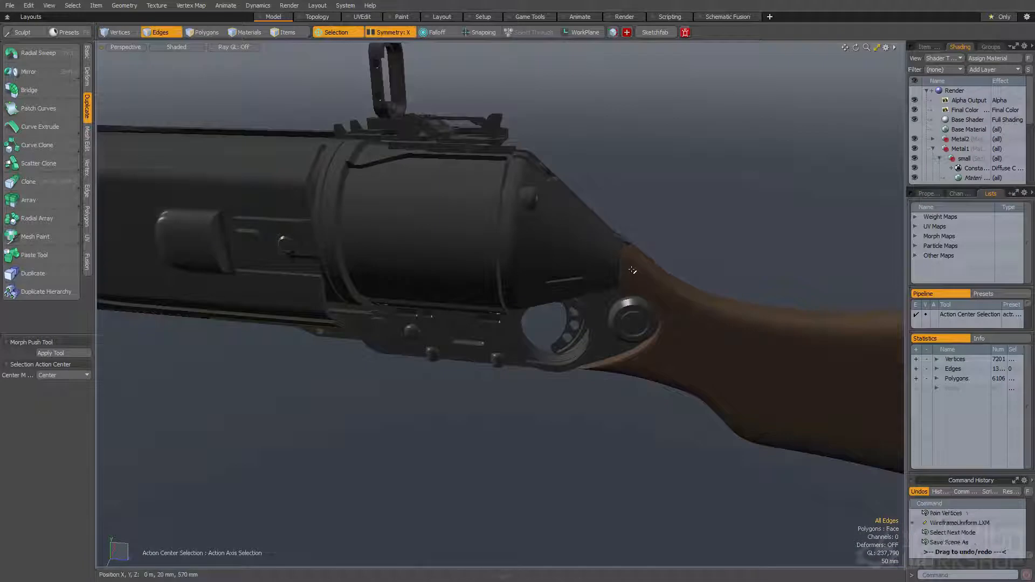
Select the faces of the round-ended recess among the detail shapes and its boundary edges
{"action": "left_click_drag", "start_coordinate": [627, 397], "coordinate": [560, 395], "text": "alt"}
{"action": "key", "text": "space"}
{"action": "key", "text": "space"}
{"action": "key", "text": "space"}
{"action": "key", "text": "space"}
{"action": "key", "text": "space"}
{"action": "key", "text": "space"}
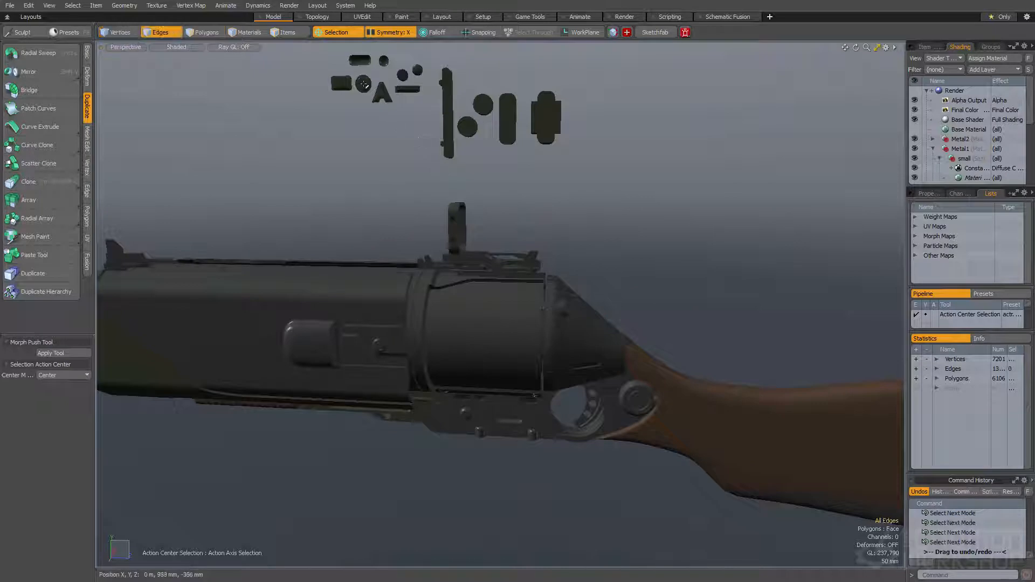
{"action": "left_click_drag", "start_coordinate": [379, 111], "coordinate": [420, 140], "text": "alt+shift"}
{"action": "scroll", "coordinate": [420, 139], "scroll_direction": "up", "scroll_amount": 6}
{"action": "key", "text": "space"}
{"action": "key", "text": "5"}
{"action": "left_click", "coordinate": [422, 140]}
{"action": "key", "text": "space"}
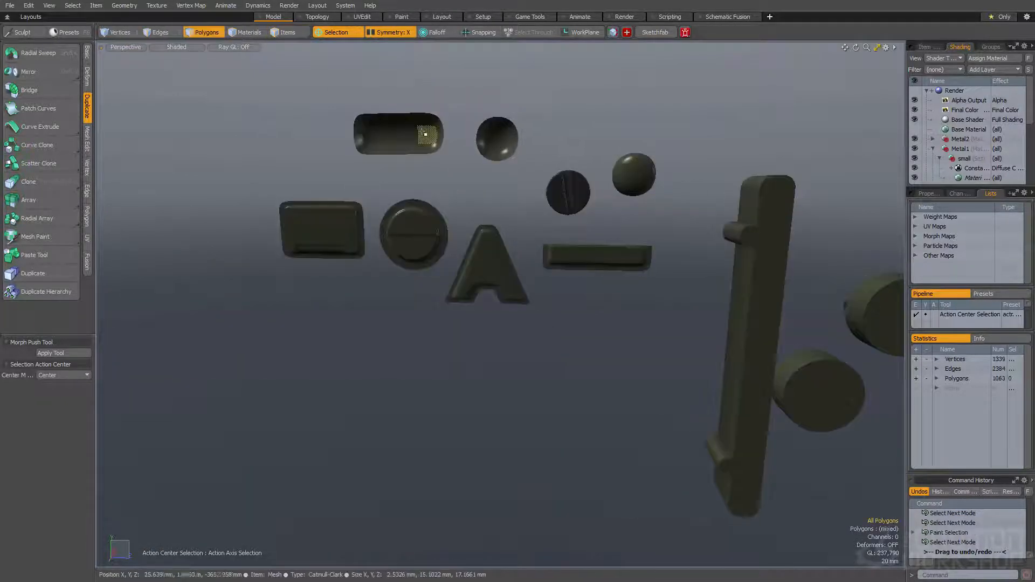
{"action": "key", "text": "ctrl+2"}
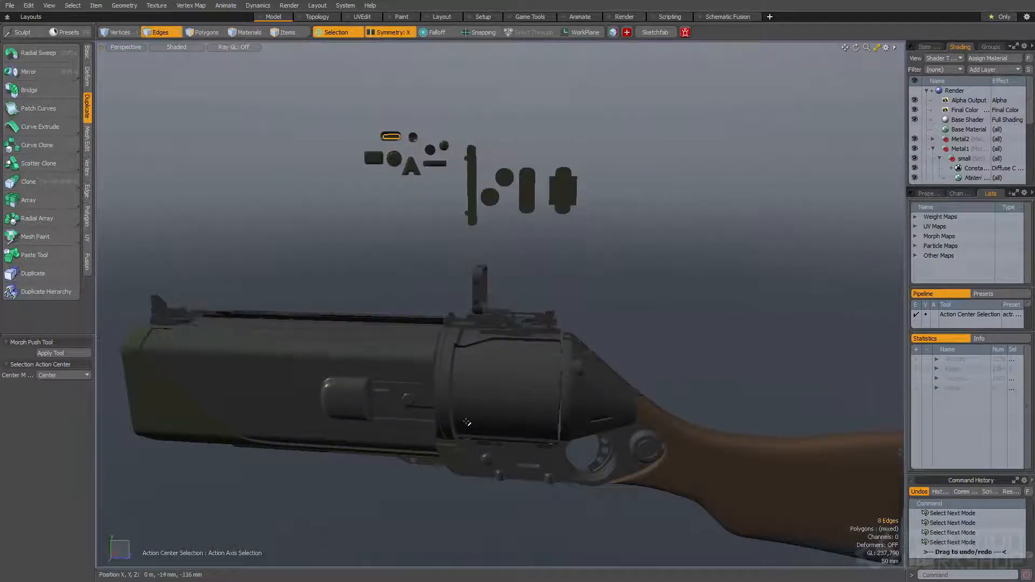
{"action": "scroll", "coordinate": [466, 422], "scroll_direction": "up", "scroll_amount": 10}
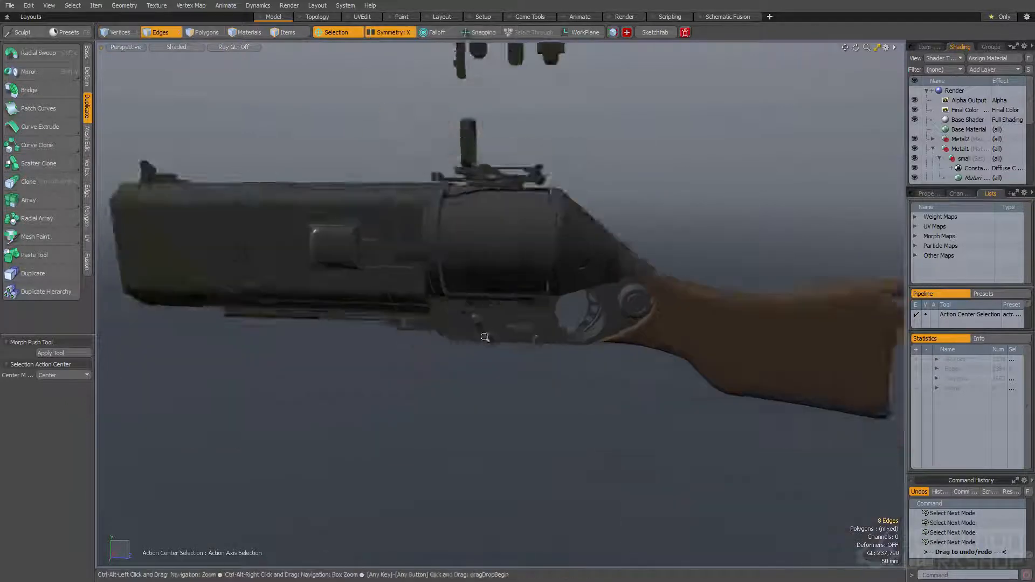
Place the round-ended recess between the two receiver pins with rotate_to_or_unrotate.pl and rotate it lengthwise
{"action": "key", "text": "ctrl+v"}
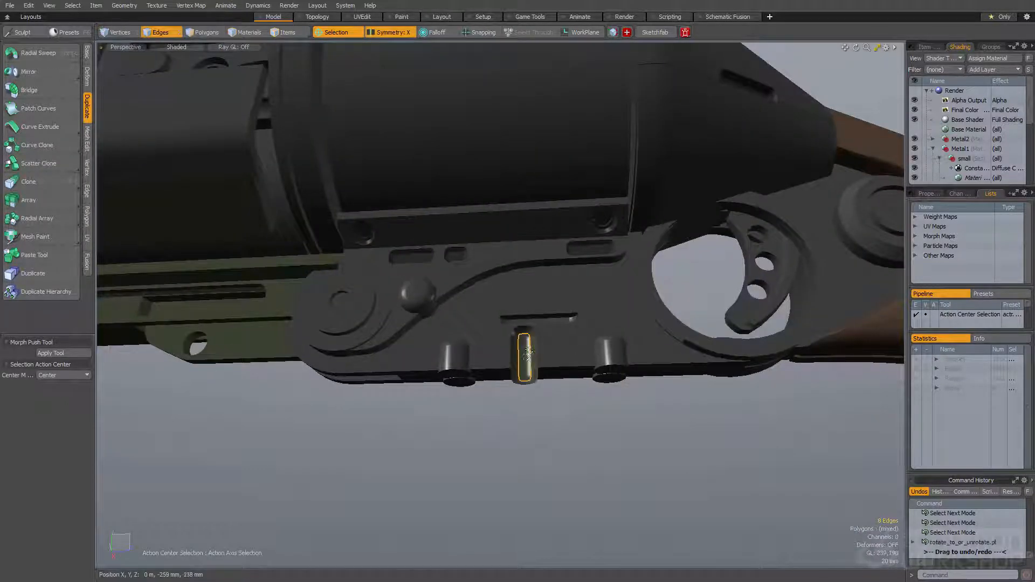
{"action": "scroll", "coordinate": [528, 350], "scroll_direction": "up", "scroll_amount": 4}
{"action": "key", "text": "e"}
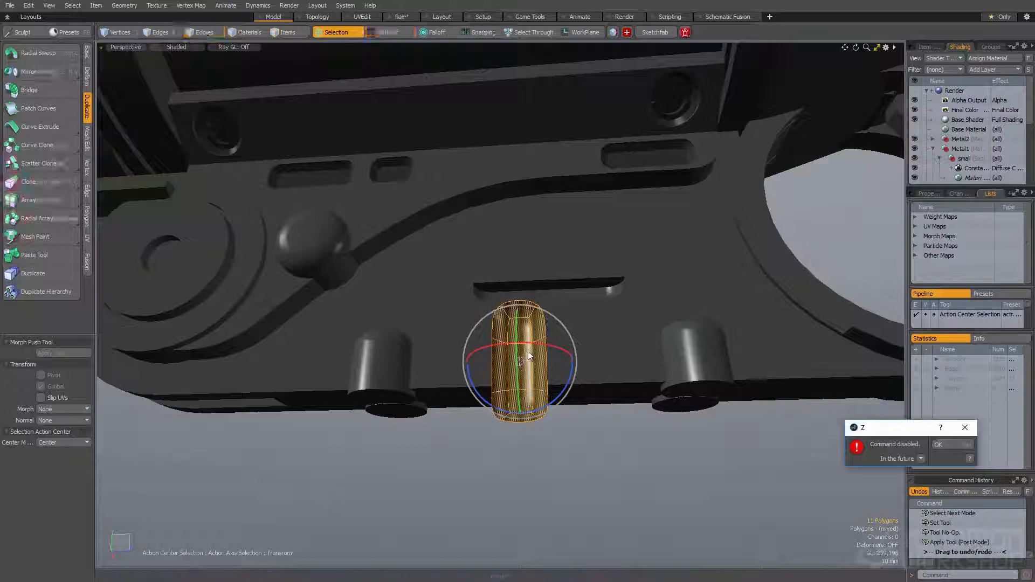
{"action": "key", "text": "Return"}
{"action": "key", "text": "e"}
{"action": "left_click_drag", "start_coordinate": [571, 360], "coordinate": [522, 413], "text": "ctrl"}
{"action": "left_click_drag", "start_coordinate": [522, 378], "coordinate": [531, 418], "text": "alt"}
Scale the recess shape down and move it beneath the receiver's long slot
{"action": "key", "text": "w"}
{"action": "key", "text": "r"}
{"action": "key", "text": "q"}
{"action": "left_click_drag", "start_coordinate": [520, 359], "coordinate": [440, 296]}
{"action": "key", "text": "w"}
{"action": "left_click", "coordinate": [470, 365]}
{"action": "left_click_drag", "start_coordinate": [479, 384], "coordinate": [475, 416]}
Turn off symmetry and nudge the recess shape toward the front pin
{"action": "key", "text": "shift+x"}
{"action": "key", "text": "w"}
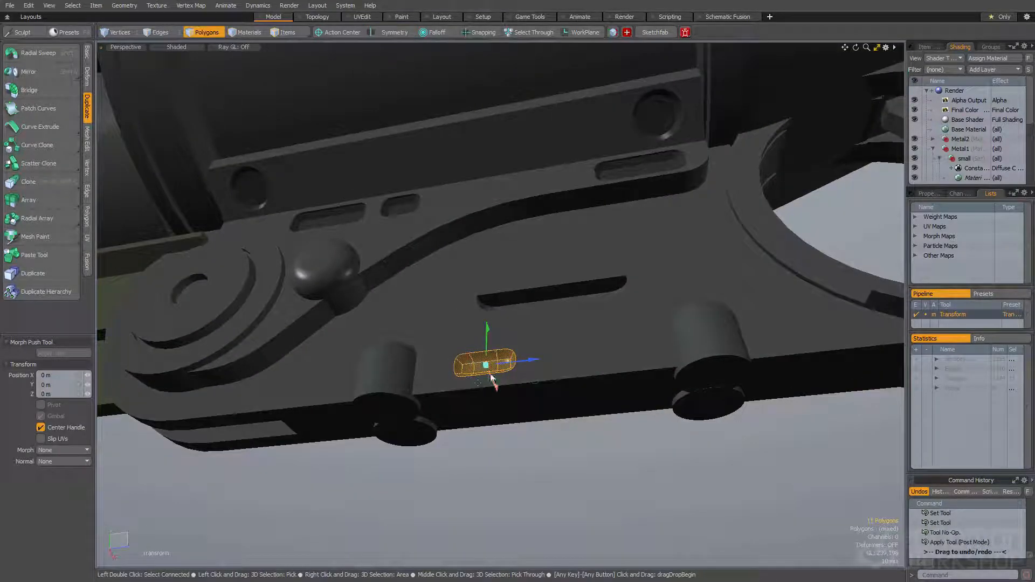
{"action": "left_click_drag", "start_coordinate": [492, 383], "coordinate": [487, 388], "text": "alt"}
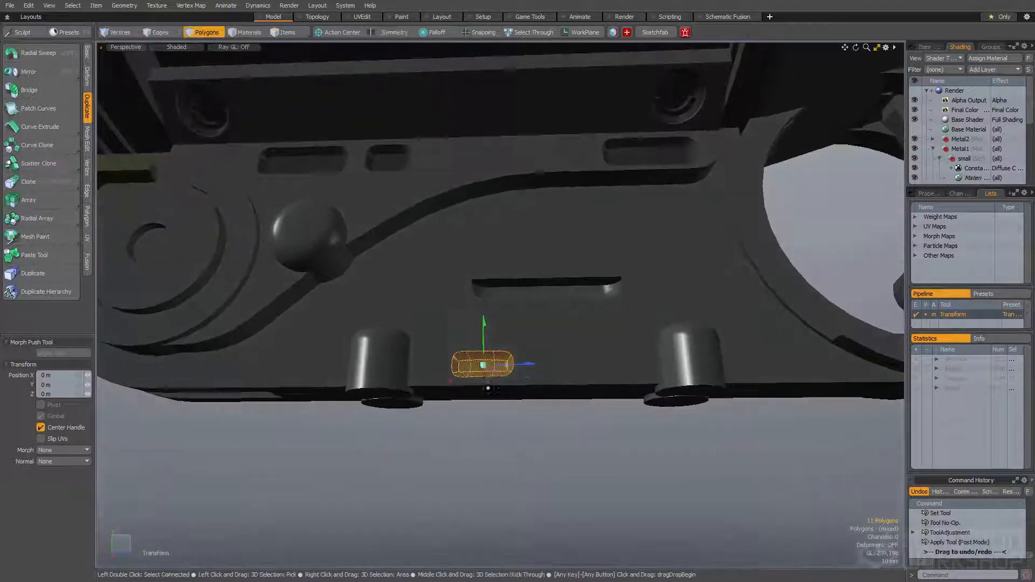
{"action": "key", "text": "space"}
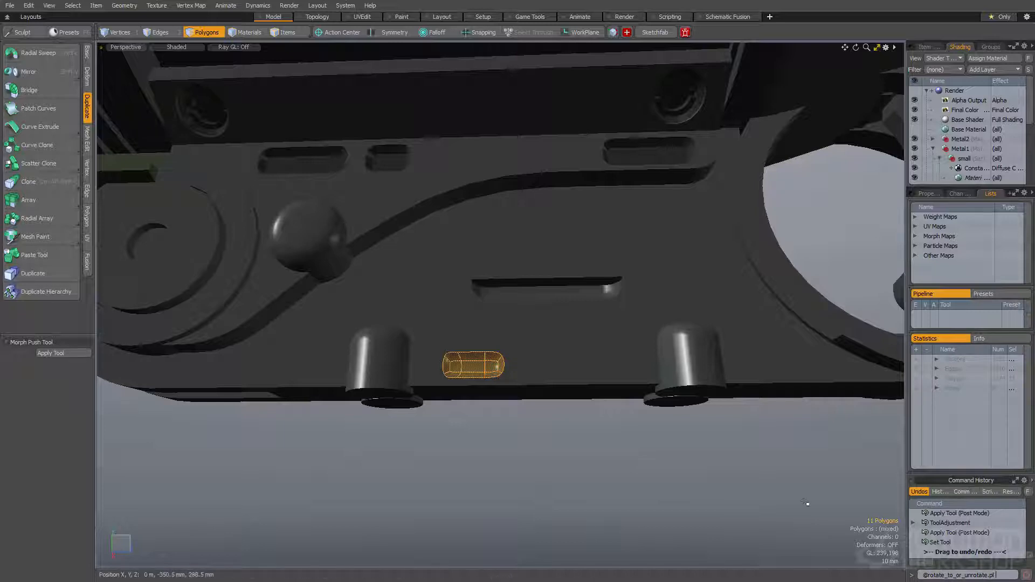
Select all connected faces of the small domed knob among the detail shapes and display its boundary edges
{"action": "scroll", "coordinate": [615, 388], "scroll_direction": "down", "scroll_amount": 3}
{"action": "left_click_drag", "start_coordinate": [525, 371], "coordinate": [525, 433], "text": "alt+shift"}
{"action": "scroll", "coordinate": [531, 439], "scroll_direction": "up", "scroll_amount": 5}
{"action": "left_click", "coordinate": [534, 444]}
{"action": "scroll", "coordinate": [496, 440], "scroll_direction": "down", "scroll_amount": 8}
{"action": "left_click_drag", "start_coordinate": [443, 59], "coordinate": [499, 190], "text": "alt+shift"}
{"action": "scroll", "coordinate": [502, 192], "scroll_direction": "up", "scroll_amount": 4}
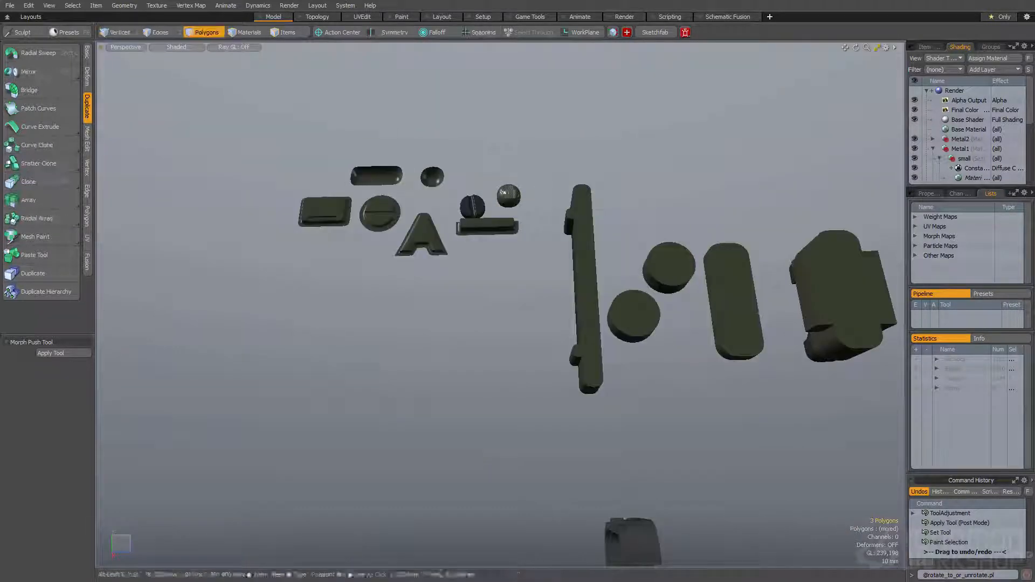
{"action": "scroll", "coordinate": [504, 193], "scroll_direction": "up", "scroll_amount": 2}
{"action": "key", "text": "space"}
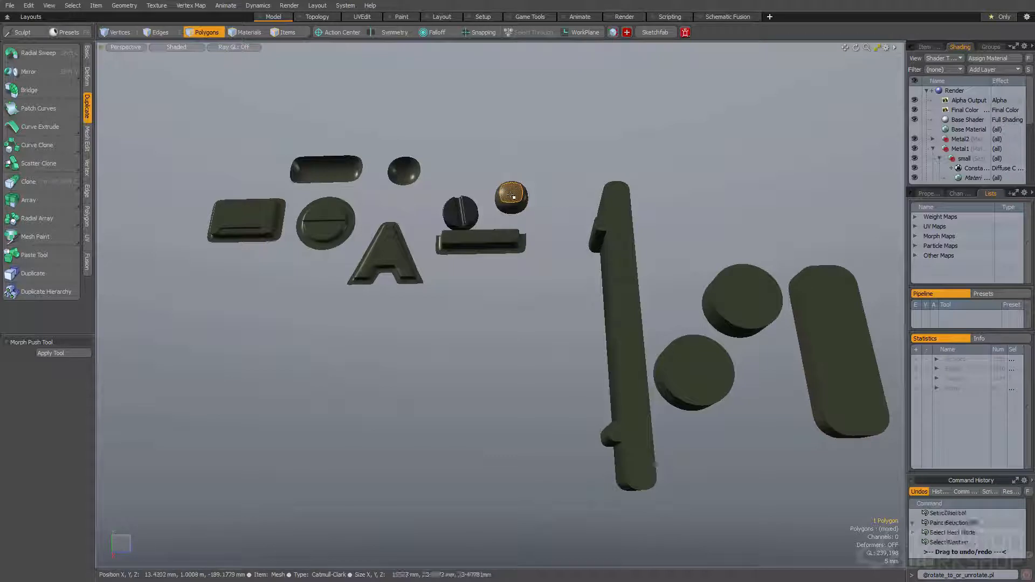
{"action": "double_click", "coordinate": [512, 196]}
{"action": "key", "text": "shift+a"}
{"action": "key", "text": "space"}
{"action": "key", "text": "space"}
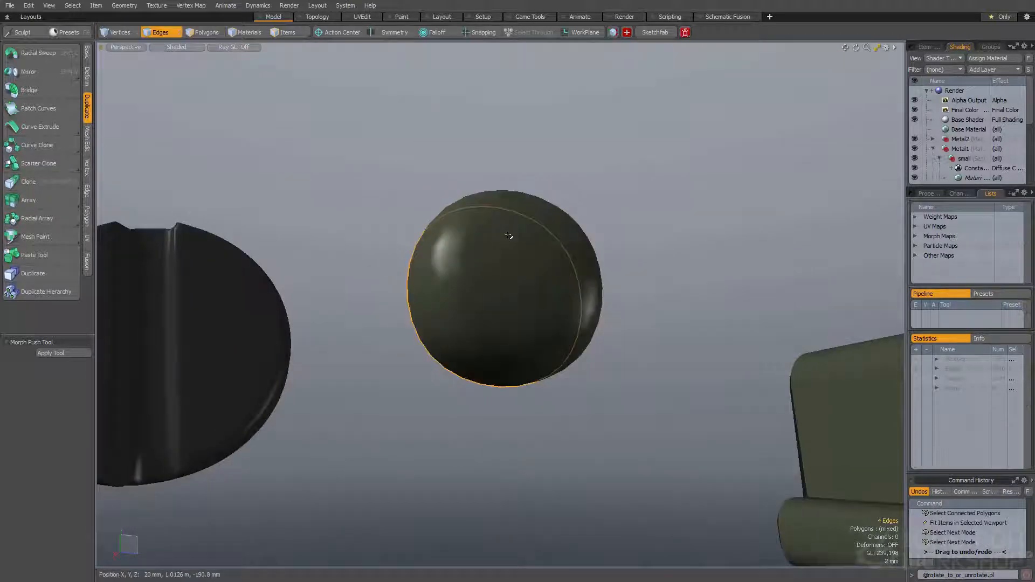
Examine the domed knob's faces and boundary edges from several sides
{"action": "left_click_drag", "start_coordinate": [509, 235], "coordinate": [406, 261], "text": "alt"}
{"action": "key", "text": "space"}
{"action": "key", "text": "space"}
{"action": "scroll", "coordinate": [423, 291], "scroll_direction": "down", "scroll_amount": 4}
{"action": "key", "text": "space"}
{"action": "key", "text": "space"}
{"action": "key", "text": "space"}
{"action": "key", "text": "space"}
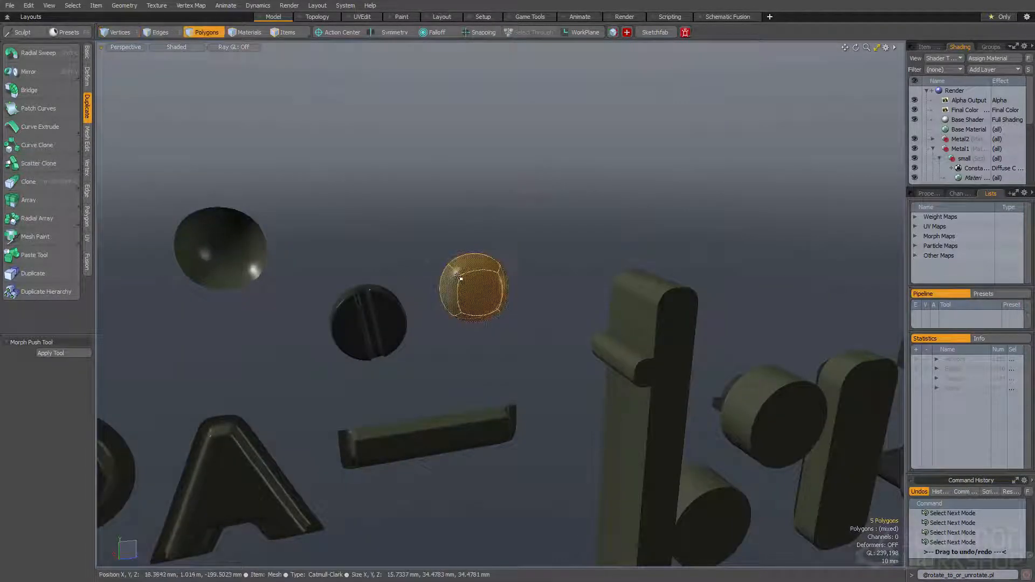
{"action": "scroll", "coordinate": [459, 276], "scroll_direction": "down", "scroll_amount": 8}
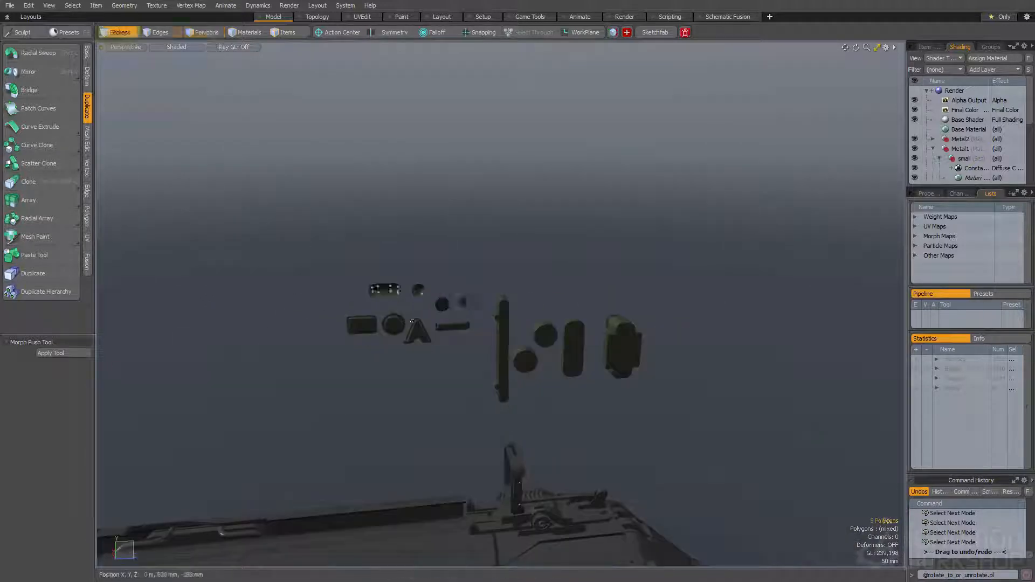
Try placing the domed knob on the cylinder's side with rotate_to_or_unrotate.pl, and undo the placement
{"action": "left_click_drag", "start_coordinate": [460, 277], "coordinate": [435, 130], "text": "alt+shift"}
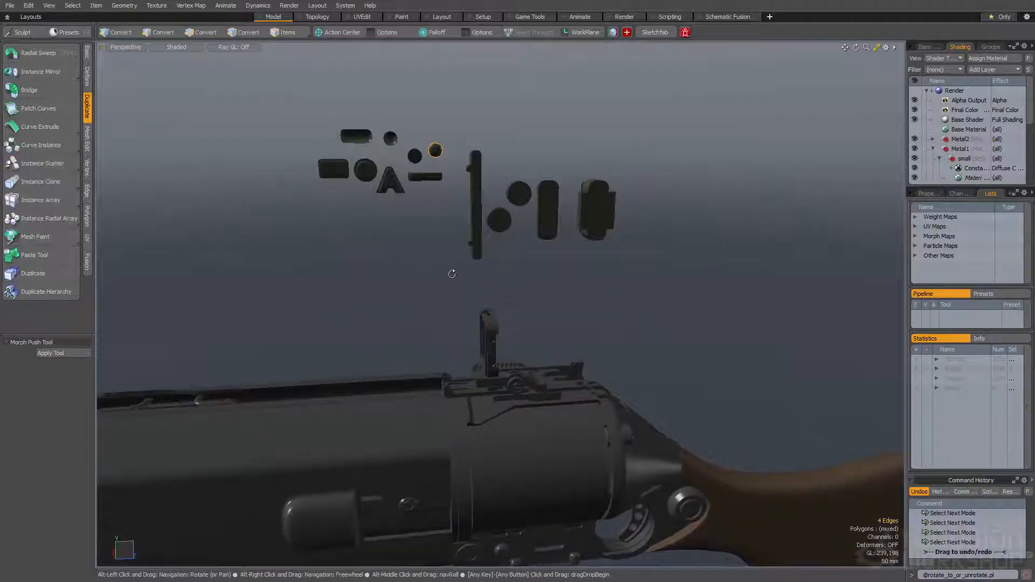
{"action": "left_click_drag", "start_coordinate": [452, 273], "coordinate": [440, 258], "text": "alt"}
{"action": "scroll", "coordinate": [440, 258], "scroll_direction": "up", "scroll_amount": 8}
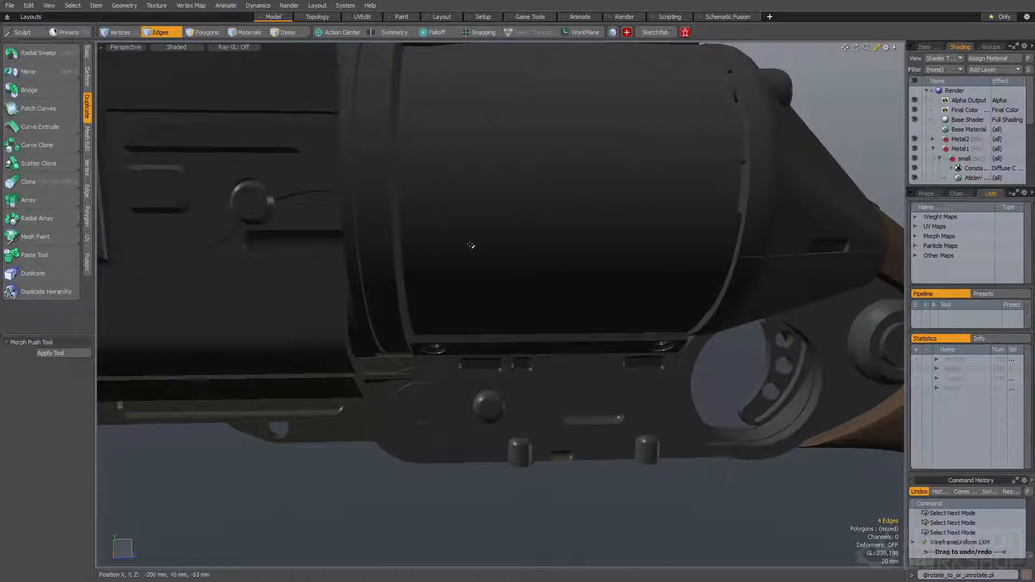
{"action": "key", "text": "Return"}
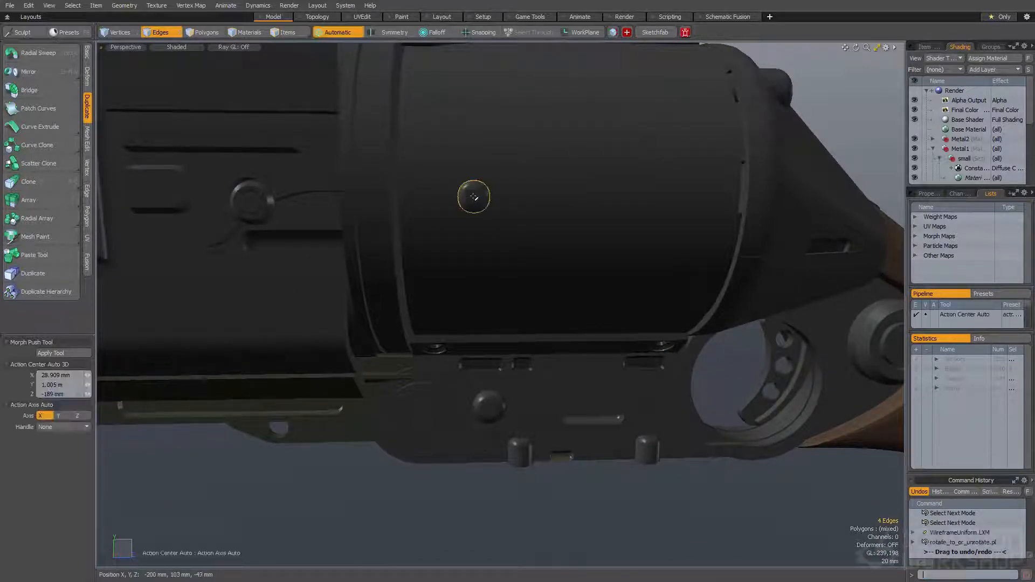
{"action": "left_click_drag", "start_coordinate": [474, 200], "coordinate": [475, 304], "text": "alt"}
{"action": "scroll", "coordinate": [478, 209], "scroll_direction": "down", "scroll_amount": 8}
{"action": "key", "text": "ctrl+z"}
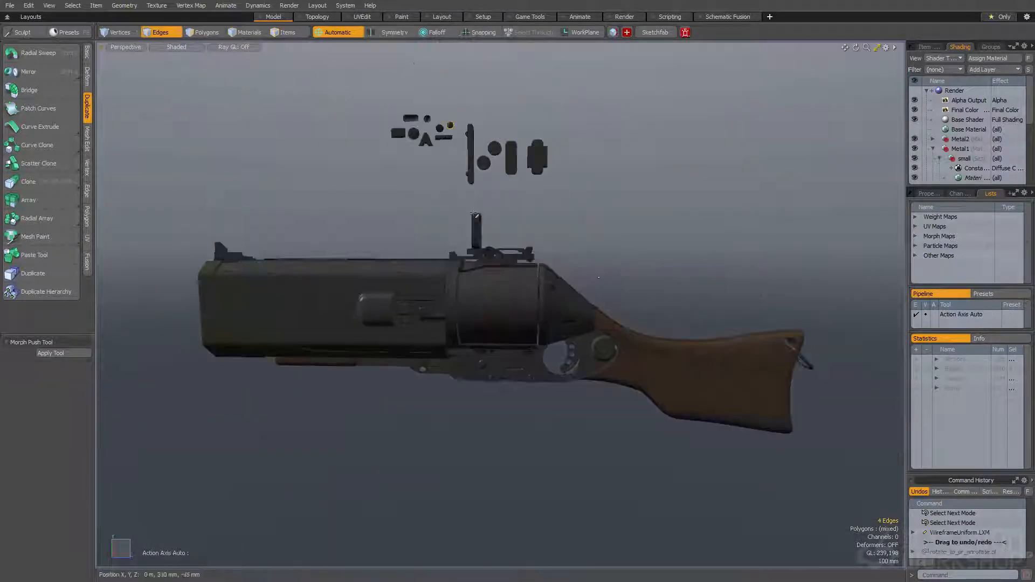
Place several copies of the domed knob across the cylinder's side using rotate_to_or_unrotate.pl with the duplicate argument
{"action": "key", "text": "space"}
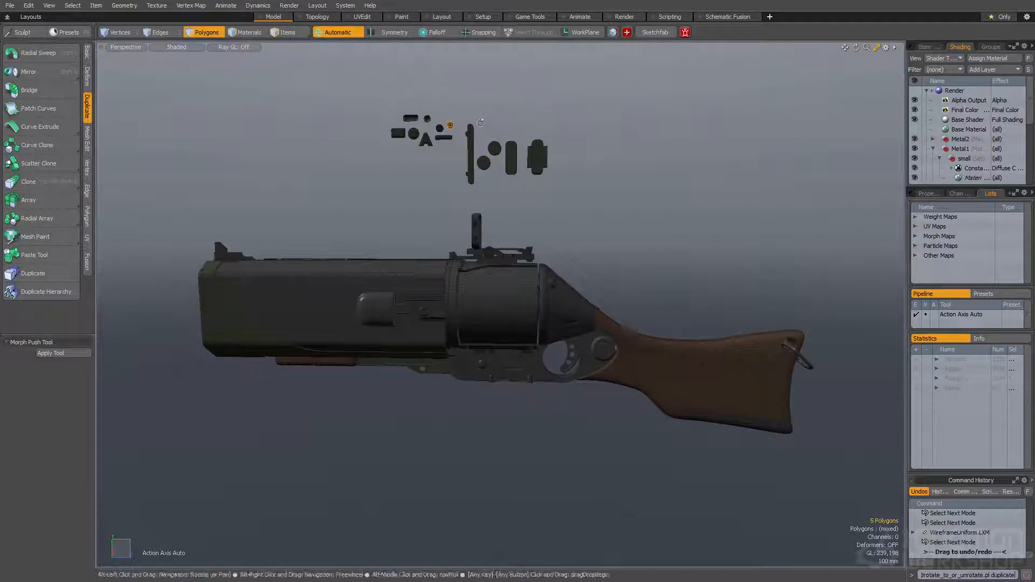
{"action": "left_click_drag", "start_coordinate": [486, 130], "coordinate": [491, 154], "text": "alt"}
{"action": "key", "text": "space"}
{"action": "left_click_drag", "start_coordinate": [476, 220], "coordinate": [467, 297], "text": "alt"}
{"action": "key", "text": "space"}
{"action": "scroll", "coordinate": [467, 298], "scroll_direction": "up", "scroll_amount": 3}
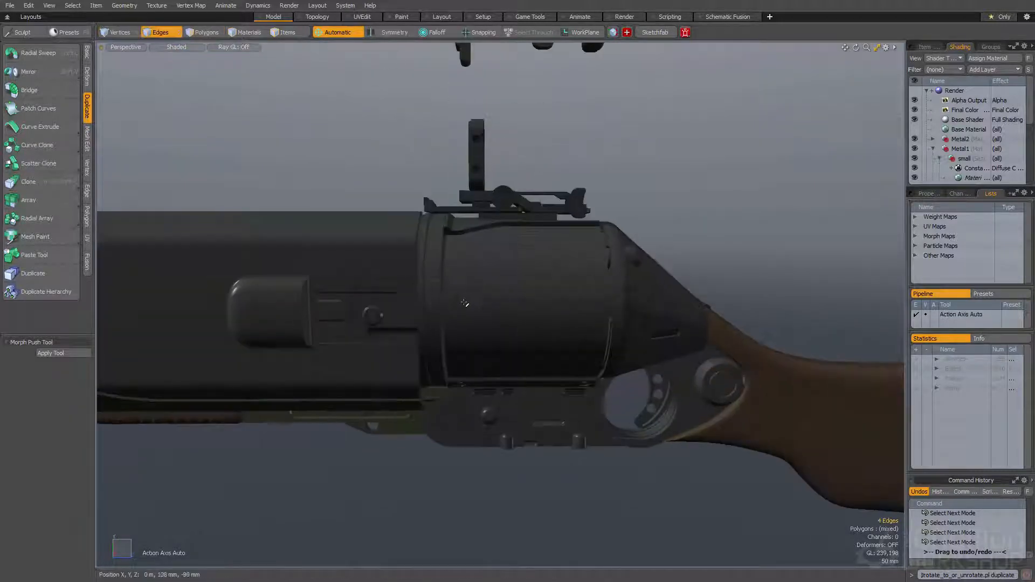
{"action": "key", "text": "ctrl+d"}
{"action": "key", "text": "ctrl+d"}
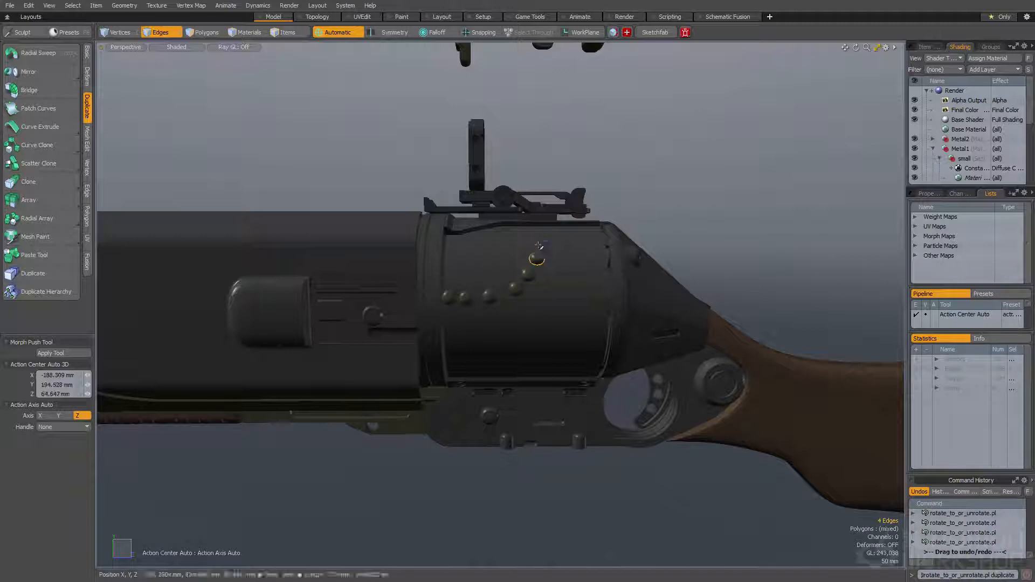
Delete all the domed knob copies from the cylinder's side
{"action": "left_click_drag", "start_coordinate": [507, 245], "coordinate": [479, 280], "text": "alt"}
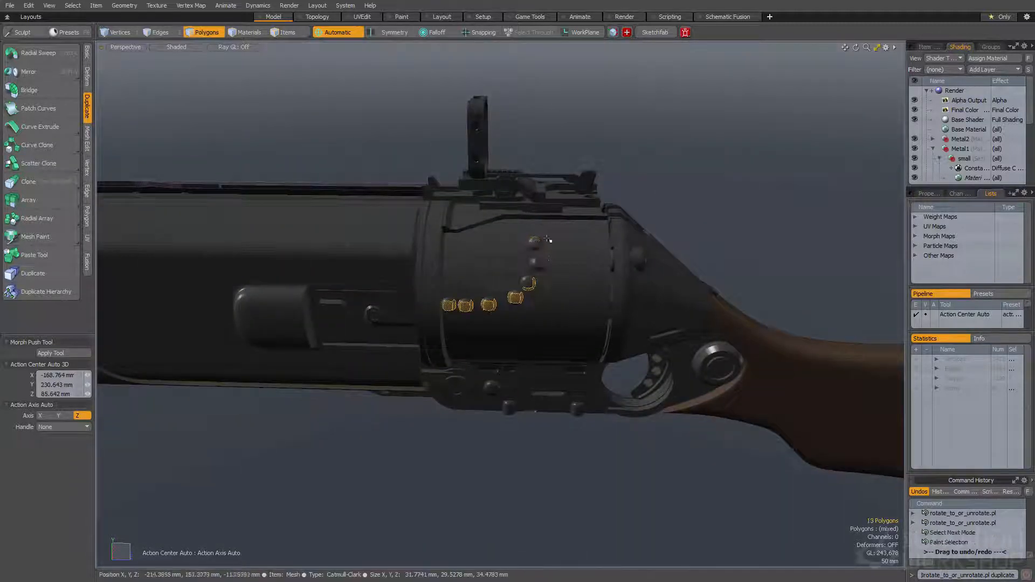
{"action": "key", "text": "Delete"}
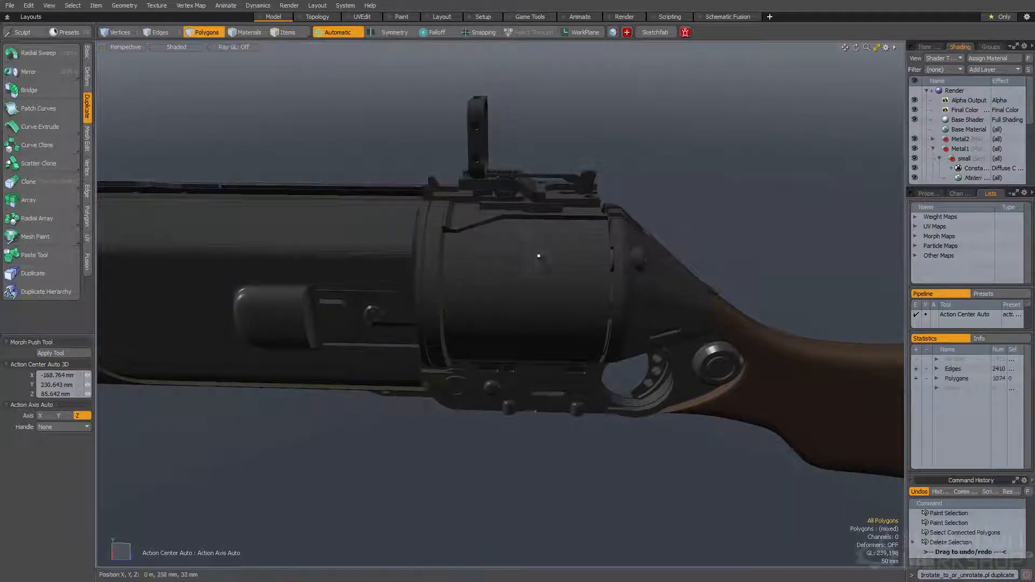
Select the original domed knob's connected faces and add its boundary as an edge selection
{"action": "left_click_drag", "start_coordinate": [489, 176], "coordinate": [464, 173], "text": "alt"}
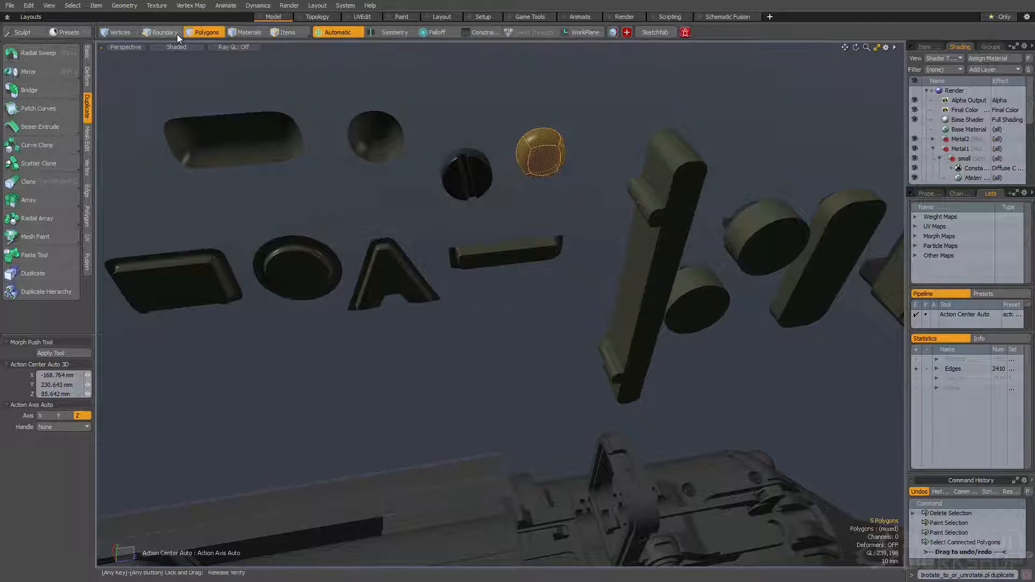
{"action": "left_click", "coordinate": [170, 30], "text": "shift"}
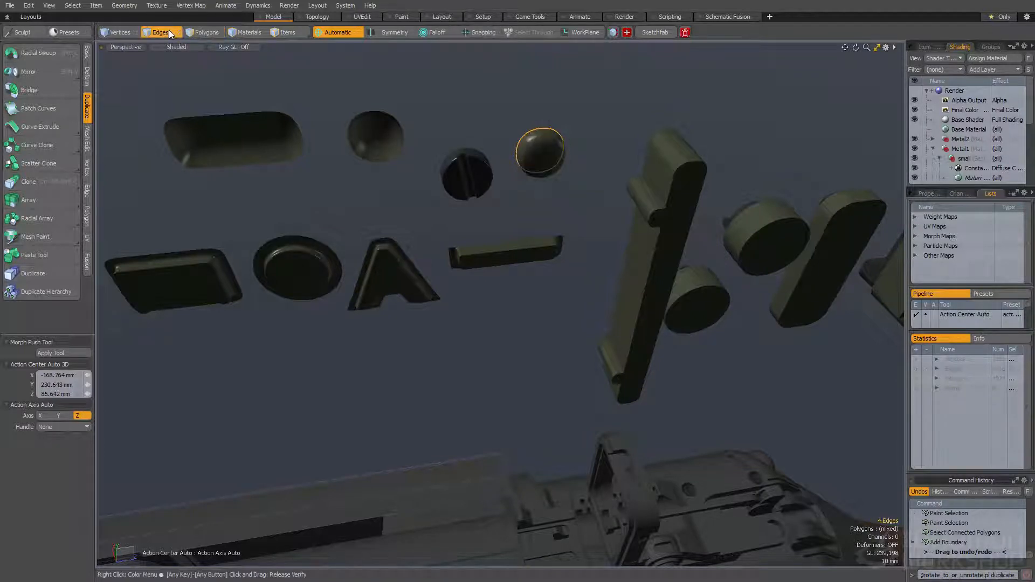
{"action": "key", "text": "space"}
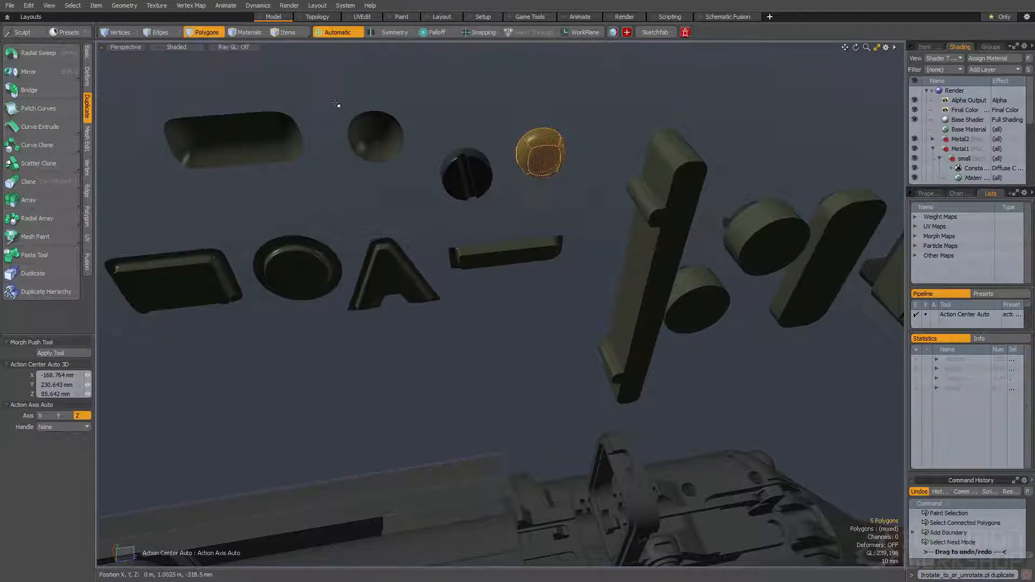
Select the round stepped knob among the floating detail shapes and convert its connected faces to a boundary edge selection
{"action": "key", "text": "alt+shift+b"}
{"action": "key", "text": "space"}
{"action": "key", "text": "space"}
{"action": "key", "text": "space"}
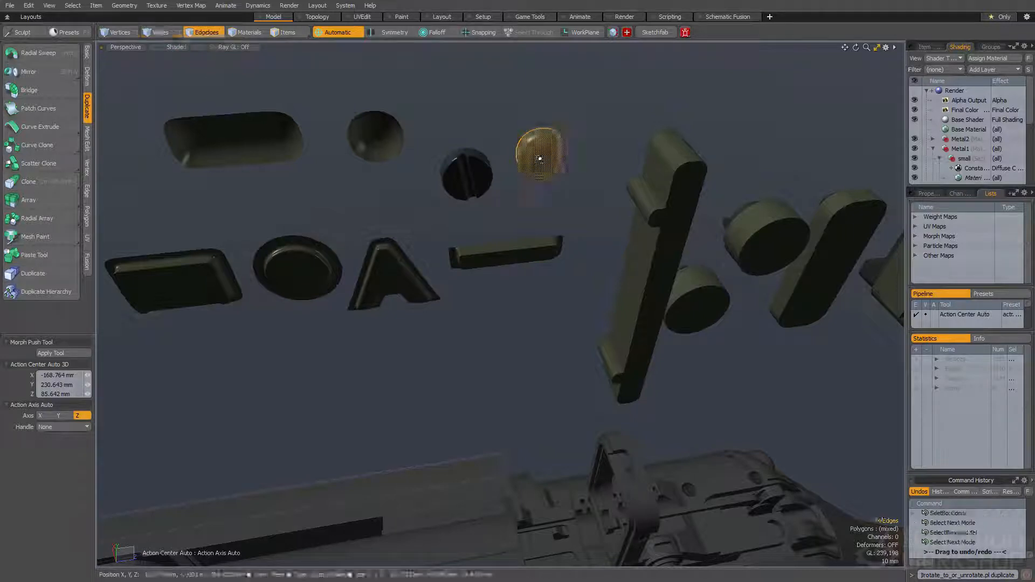
{"action": "left_click_drag", "start_coordinate": [539, 158], "coordinate": [451, 224], "text": "alt"}
{"action": "key", "text": "space"}
{"action": "key", "text": "space"}
{"action": "key", "text": "space"}
{"action": "key", "text": "alt+shift+b"}
{"action": "scroll", "coordinate": [450, 224], "scroll_direction": "down", "scroll_amount": 3}
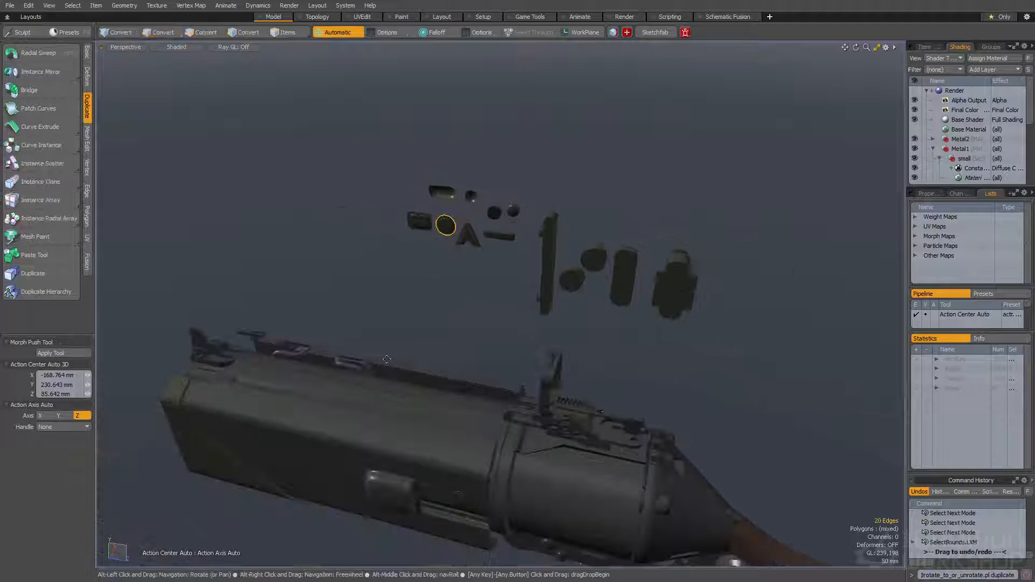
Place copies of the round stepped knob on the side of the gun body, below the slotted panel, using rotate_to_or_unrotate.pl with duplicate
{"action": "left_click_drag", "start_coordinate": [323, 431], "coordinate": [473, 226], "text": "alt+shift"}
{"action": "scroll", "coordinate": [472, 227], "scroll_direction": "up", "scroll_amount": 6}
{"action": "left_click_drag", "start_coordinate": [521, 305], "coordinate": [336, 262], "text": "alt"}
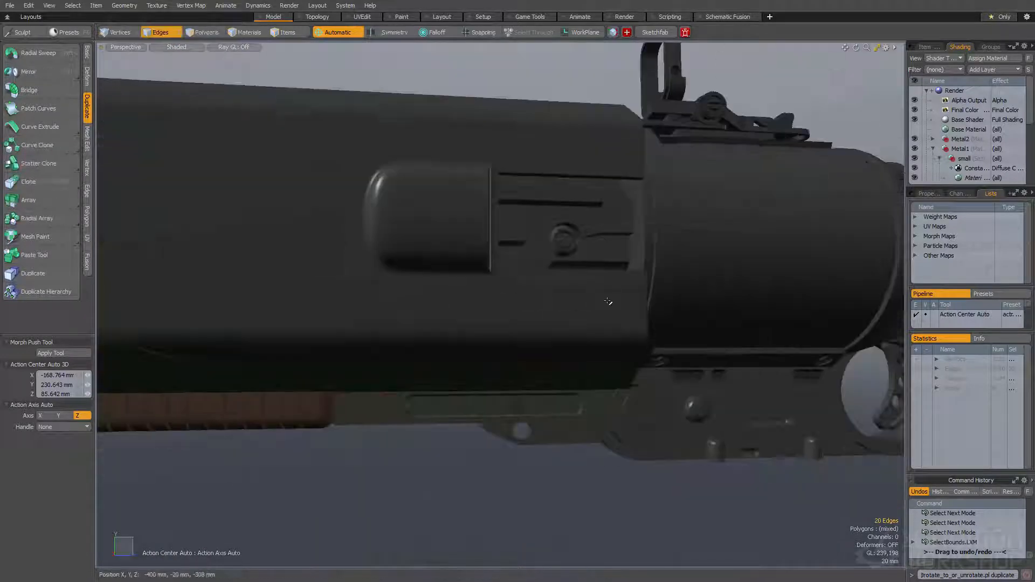
{"action": "left_click_drag", "start_coordinate": [620, 306], "coordinate": [590, 305], "text": "ctrl+alt"}
{"action": "left_click_drag", "start_coordinate": [590, 305], "coordinate": [614, 286], "text": "alt"}
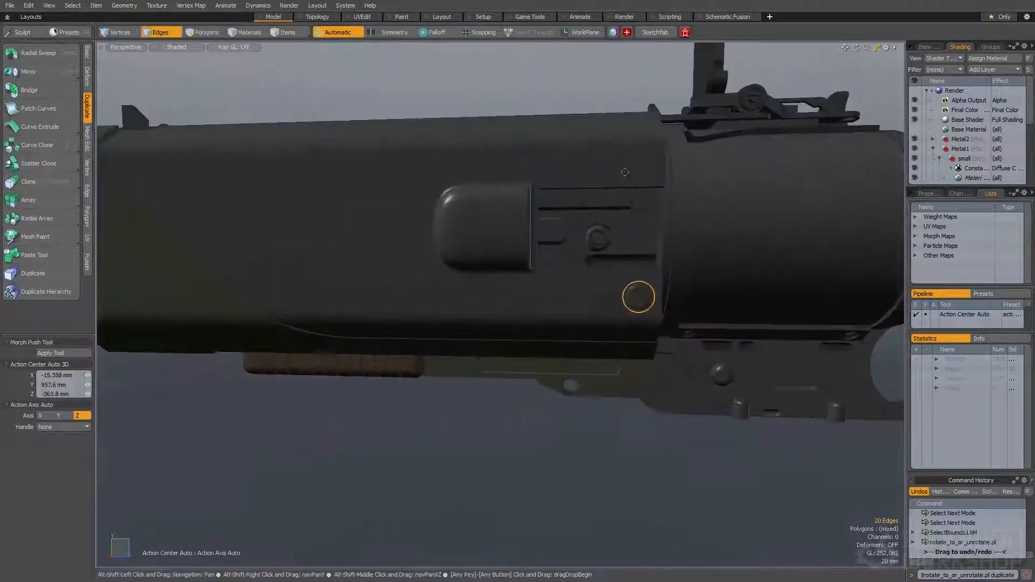
{"action": "left_click_drag", "start_coordinate": [624, 173], "coordinate": [508, 233], "text": "alt+shift"}
{"action": "scroll", "coordinate": [520, 224], "scroll_direction": "up", "scroll_amount": 3}
{"action": "scroll", "coordinate": [522, 221], "scroll_direction": "down", "scroll_amount": 3}
Drop the knob's edge selection and switch to polygon selection at the floating detail shapes
{"action": "key", "text": "space"}
{"action": "left_click", "coordinate": [429, 163]}
{"action": "left_click_drag", "start_coordinate": [440, 168], "coordinate": [459, 194], "text": "alt"}
{"action": "left_click_drag", "start_coordinate": [458, 194], "coordinate": [478, 218], "text": "alt+shift"}
{"action": "scroll", "coordinate": [598, 138], "scroll_direction": "up", "scroll_amount": 6}
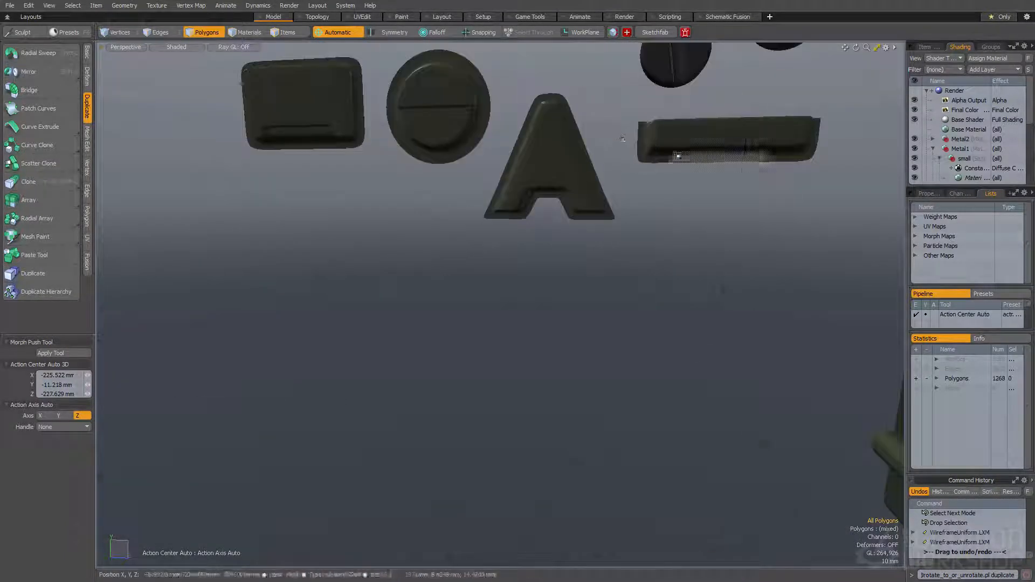
{"action": "scroll", "coordinate": [572, 142], "scroll_direction": "down", "scroll_amount": 3}
{"action": "left_click_drag", "start_coordinate": [523, 141], "coordinate": [560, 222], "text": "alt+shift"}
{"action": "mouse_move", "coordinate": [560, 222]}
{"action": "left_mouse_down", "text": "alt"}
{"action": "mouse_move", "coordinate": [556, 205]}
{"action": "mouse_move", "coordinate": [560, 220]}
{"action": "left_mouse_up", "text": "alt"}
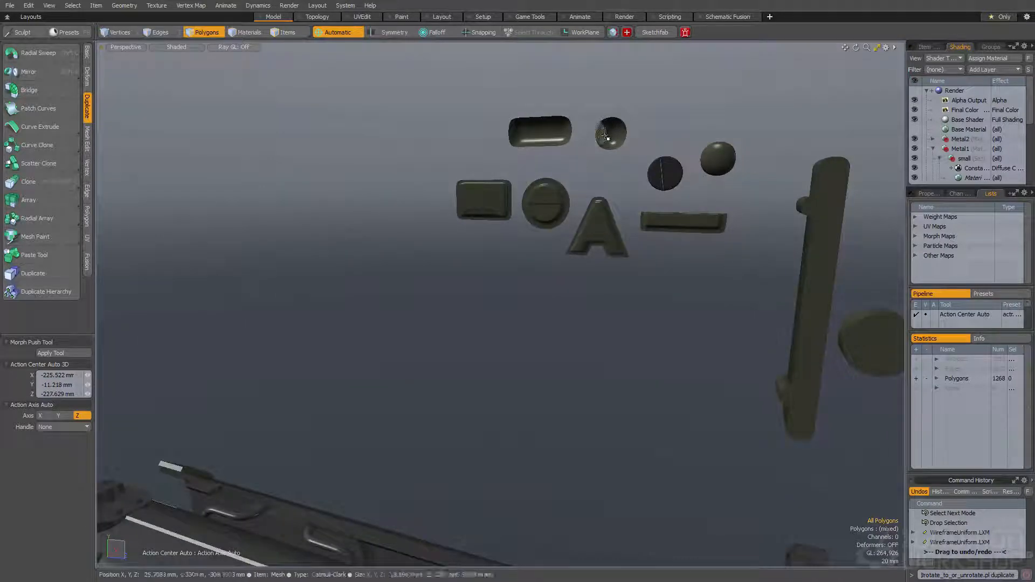
Select all connected faces of the round dimple and the rounded slot recess among the detail shapes
{"action": "scroll", "coordinate": [607, 139], "scroll_direction": "up", "scroll_amount": 5}
{"action": "left_click", "coordinate": [618, 133]}
{"action": "scroll", "coordinate": [618, 133], "scroll_direction": "down", "scroll_amount": 2}
{"action": "scroll", "coordinate": [619, 134], "scroll_direction": "down", "scroll_amount": 3}
{"action": "scroll", "coordinate": [619, 137], "scroll_direction": "up", "scroll_amount": 3}
{"action": "double_click", "coordinate": [620, 140]}
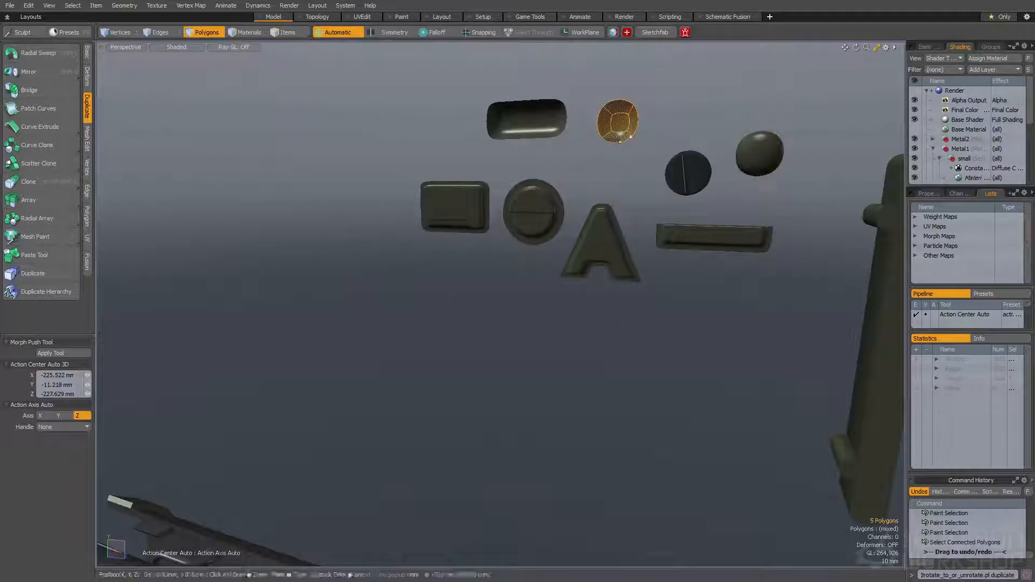
{"action": "right_click_drag", "start_coordinate": [669, 107], "coordinate": [663, 117], "text": "shift"}
{"action": "key", "text": "bracketright"}
Select the whole set of small detail shapes and scale it down with the Transform tool
{"action": "scroll", "coordinate": [631, 146], "scroll_direction": "down", "scroll_amount": 4}
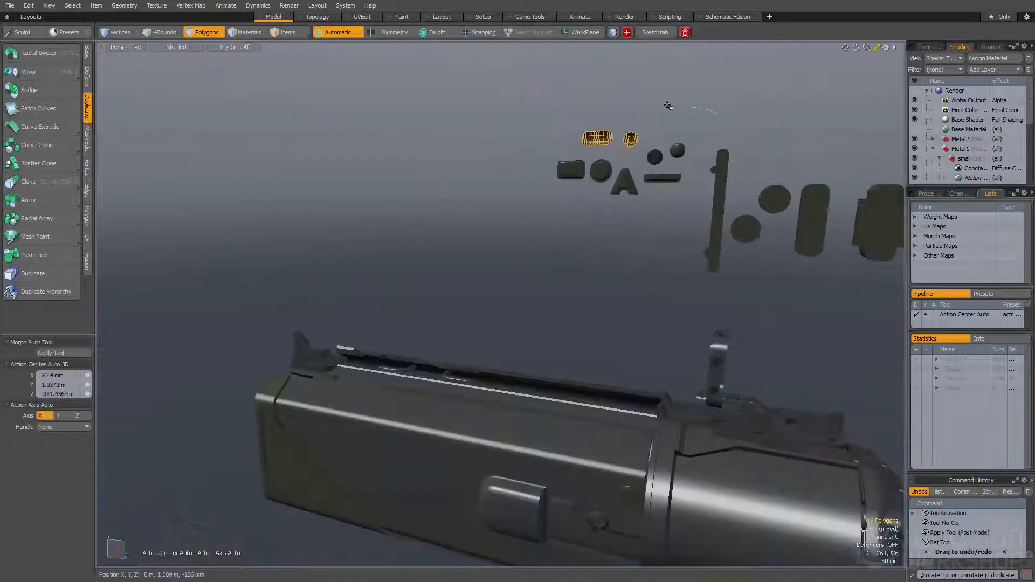
{"action": "right_click_drag", "start_coordinate": [668, 230], "coordinate": [660, 165]}
{"action": "scroll", "coordinate": [660, 165], "scroll_direction": "up", "scroll_amount": 3}
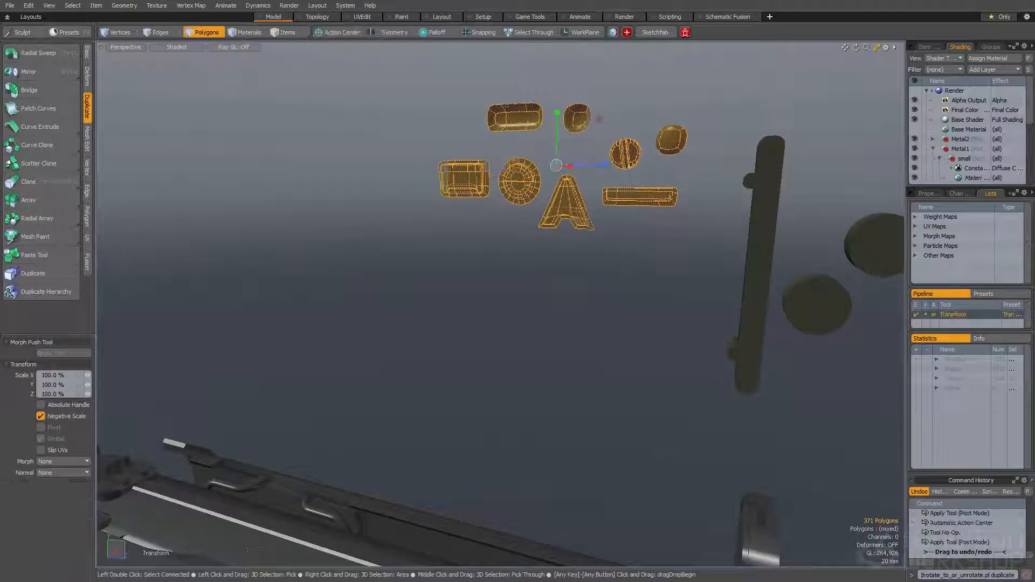
{"action": "scroll", "coordinate": [577, 162], "scroll_direction": "up", "scroll_amount": 2}
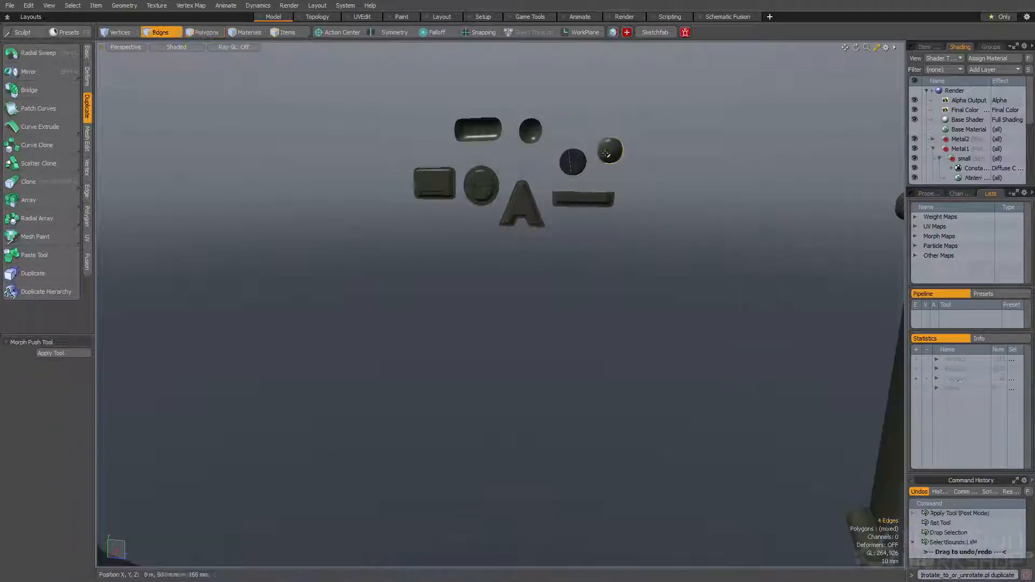
Place a copy of the domed knob's boundary selection on the lower rail beside the brown grip using rotate_to_or_unrotate.pl
{"action": "scroll", "coordinate": [607, 154], "scroll_direction": "down", "scroll_amount": 4}
{"action": "key", "text": "space"}
{"action": "left_click_drag", "start_coordinate": [506, 245], "coordinate": [561, 345], "text": "alt"}
{"action": "left_click_drag", "start_coordinate": [603, 421], "coordinate": [560, 333], "text": "alt+shift"}
{"action": "scroll", "coordinate": [561, 333], "scroll_direction": "up", "scroll_amount": 3}
{"action": "left_click_drag", "start_coordinate": [216, 380], "coordinate": [431, 380], "text": "alt+shift"}
{"action": "left_click_drag", "start_coordinate": [432, 380], "coordinate": [469, 383], "text": "ctrl+alt"}
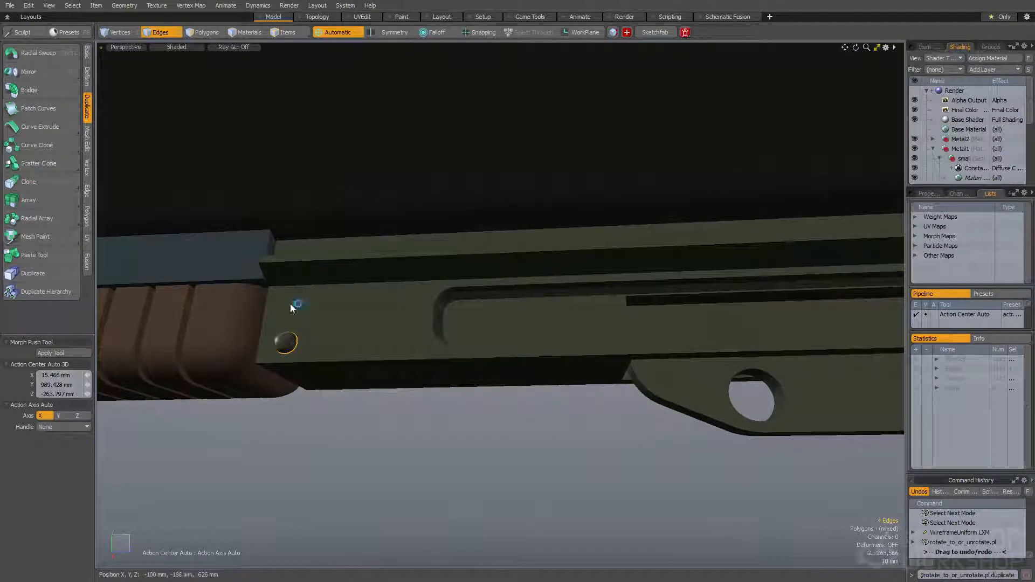
Place further domed knob copies on the lower rail's rear end, near the round hinge plate
{"action": "scroll", "coordinate": [291, 307], "scroll_direction": "down", "scroll_amount": 3}
{"action": "left_click_drag", "start_coordinate": [628, 309], "coordinate": [476, 341], "text": "alt+shift"}
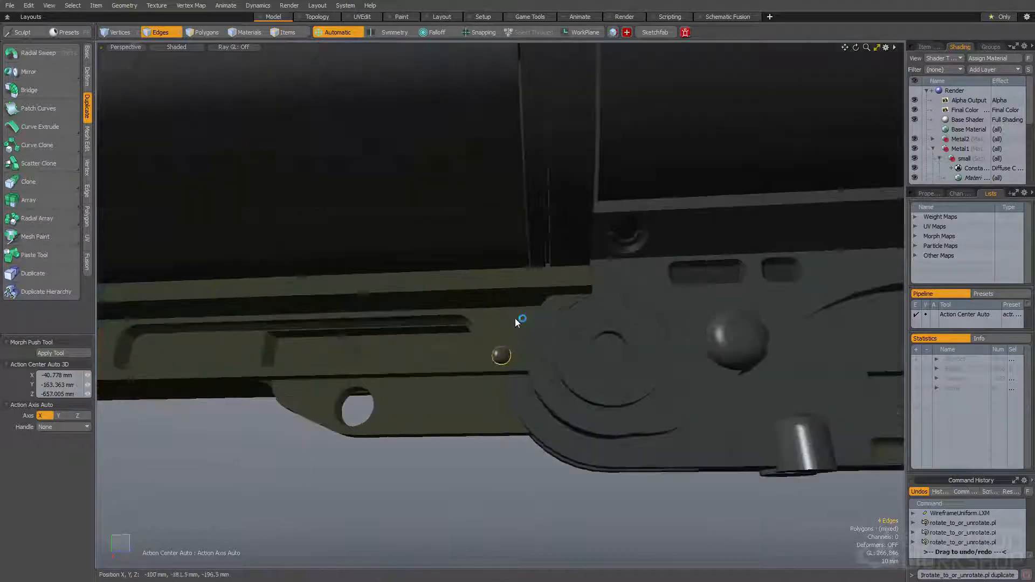
{"action": "scroll", "coordinate": [515, 318], "scroll_direction": "down", "scroll_amount": 4}
{"action": "left_click_drag", "start_coordinate": [515, 318], "coordinate": [424, 271], "text": "alt"}
Place domed knob copies above and below the seam at both ends of the tapered rear housing
{"action": "scroll", "coordinate": [424, 271], "scroll_direction": "up", "scroll_amount": 7}
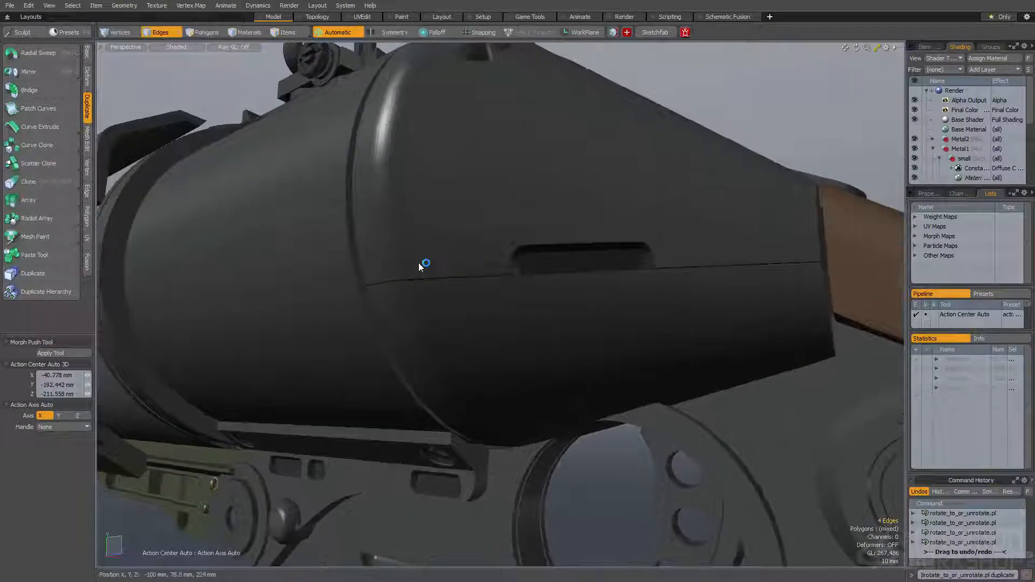
{"action": "left_click_drag", "start_coordinate": [425, 301], "coordinate": [327, 315], "text": "alt"}
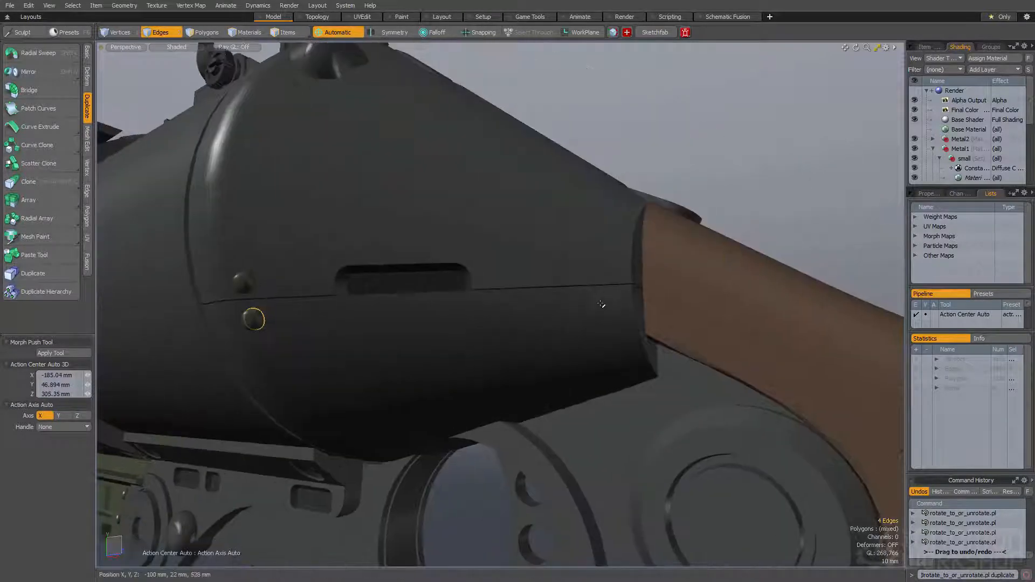
{"action": "scroll", "coordinate": [613, 271], "scroll_direction": "down", "scroll_amount": 5}
{"action": "left_click_drag", "start_coordinate": [612, 270], "coordinate": [498, 318], "text": "alt"}
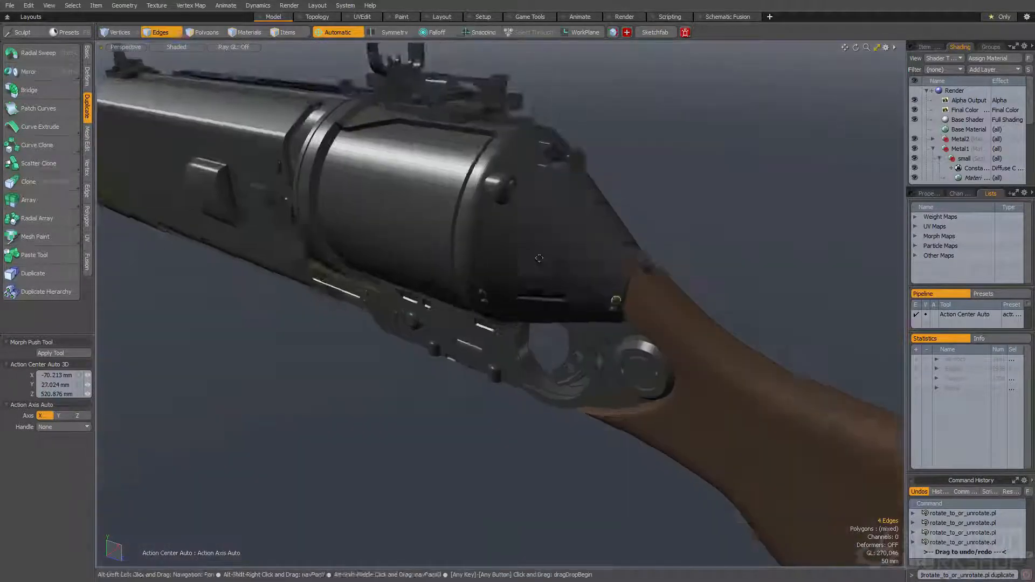
Place more domed knob copies on the gun using rotate_to_or_unrotate.pl and drop the selection
{"action": "scroll", "coordinate": [538, 291], "scroll_direction": "up", "scroll_amount": 3}
{"action": "left_click_drag", "start_coordinate": [641, 267], "coordinate": [437, 308], "text": "alt"}
{"action": "scroll", "coordinate": [592, 283], "scroll_direction": "up", "scroll_amount": 3}
{"action": "left_click_drag", "start_coordinate": [634, 292], "coordinate": [442, 291], "text": "alt"}
{"action": "left_click_drag", "start_coordinate": [442, 291], "coordinate": [499, 247], "text": "ctrl+alt"}
Select the round dimple's connected polygons and convert them to a boundary edge selection
{"action": "scroll", "coordinate": [534, 183], "scroll_direction": "up", "scroll_amount": 5}
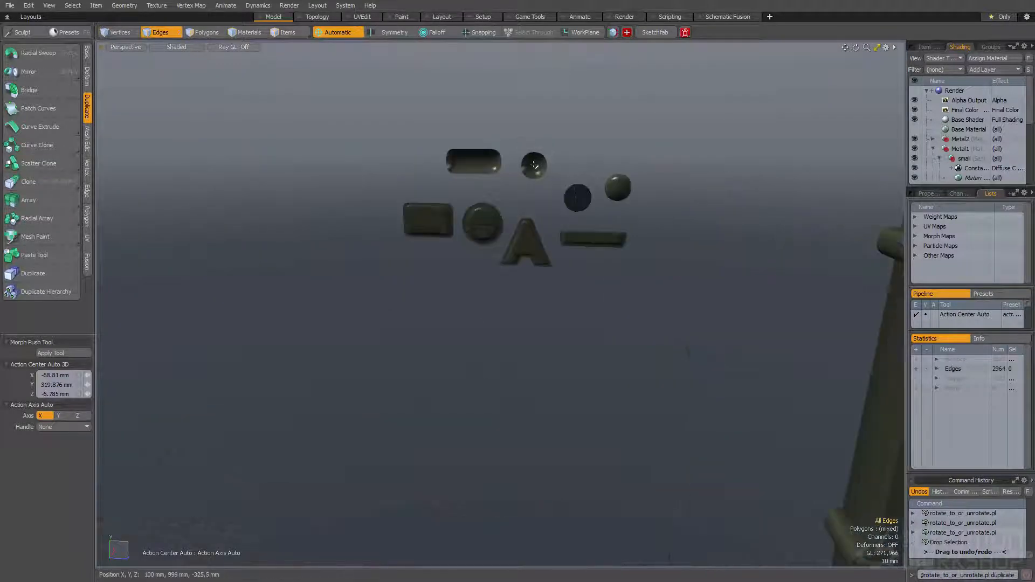
{"action": "key", "text": "ctrl+2"}
{"action": "scroll", "coordinate": [535, 165], "scroll_direction": "up", "scroll_amount": 4}
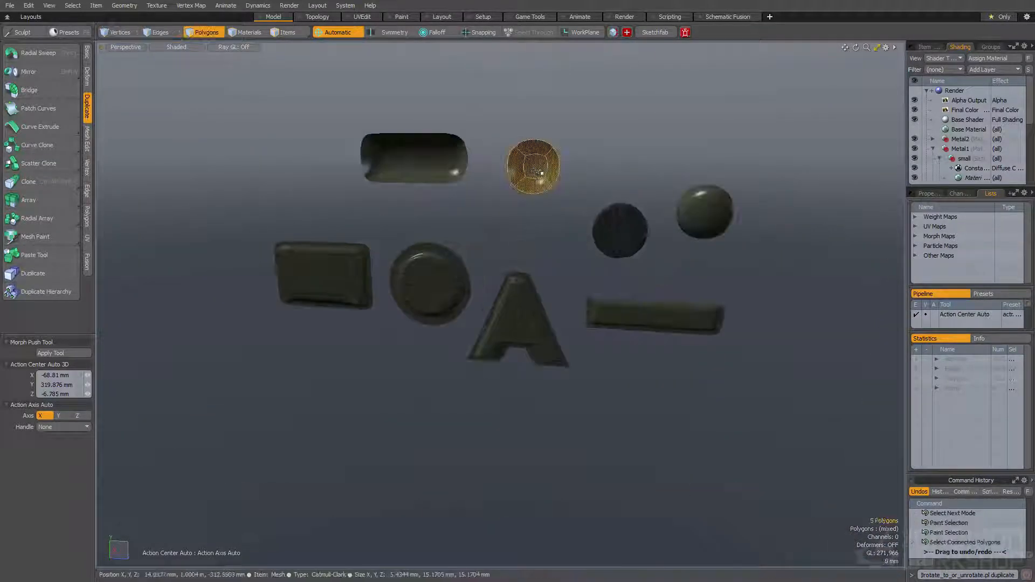
{"action": "scroll", "coordinate": [533, 170], "scroll_direction": "down", "scroll_amount": 10}
{"action": "key", "text": "space"}
{"action": "key", "text": "space"}
{"action": "key", "text": "space"}
Try placing the round dimple on the plate beside the trigger opening with rotate_to_or_unrotate.pl, and delete the copy
{"action": "left_click_drag", "start_coordinate": [522, 300], "coordinate": [598, 378], "text": "alt"}
{"action": "left_click_drag", "start_coordinate": [598, 377], "coordinate": [641, 399], "text": "ctrl+alt"}
{"action": "left_click_drag", "start_coordinate": [641, 400], "coordinate": [635, 371], "text": "ctrl+alt"}
{"action": "left_click_drag", "start_coordinate": [635, 372], "coordinate": [492, 324], "text": "alt"}
{"action": "scroll", "coordinate": [621, 296], "scroll_direction": "up", "scroll_amount": 3}
{"action": "key", "text": "ctrl+d"}
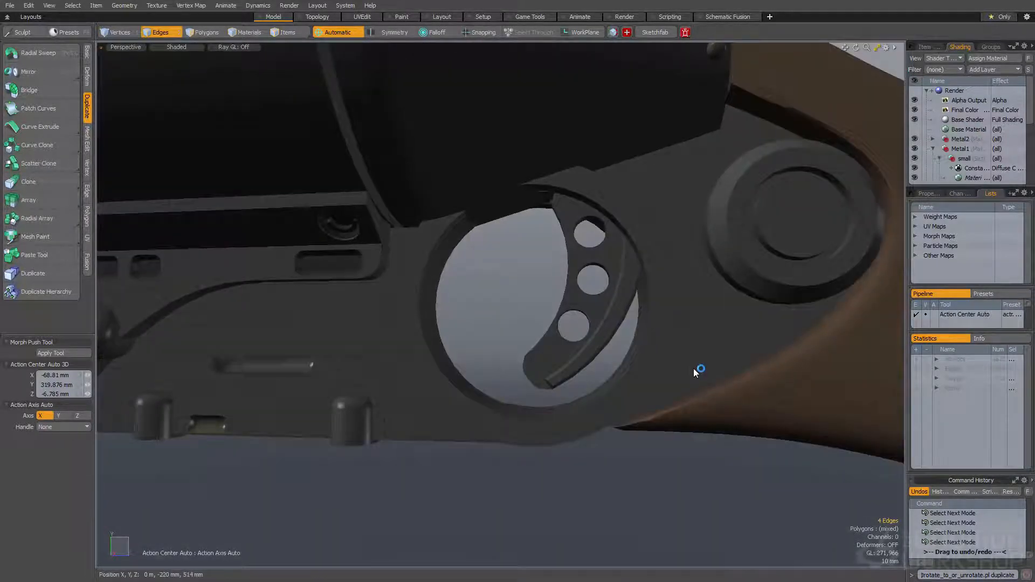
{"action": "key", "text": "space"}
{"action": "scroll", "coordinate": [695, 372], "scroll_direction": "up", "scroll_amount": 10}
{"action": "left_click_drag", "start_coordinate": [700, 369], "coordinate": [699, 395], "text": "alt"}
{"action": "key", "text": "Delete"}
Bevel the round dimple's centre polygon repeatedly to form a stepped inner recess
{"action": "scroll", "coordinate": [478, 365], "scroll_direction": "down", "scroll_amount": 10}
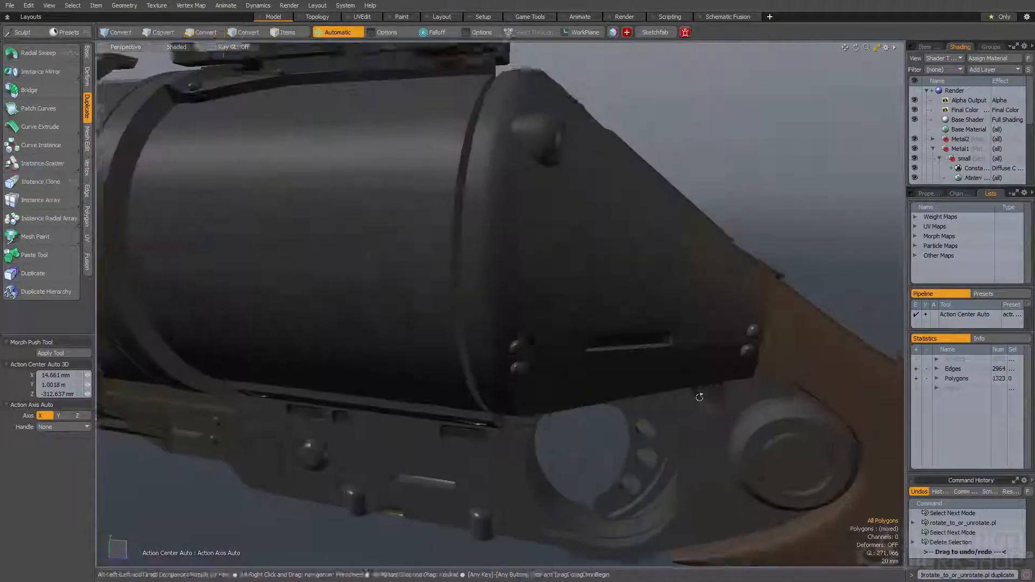
{"action": "scroll", "coordinate": [700, 395], "scroll_direction": "down", "scroll_amount": 8}
{"action": "left_click_drag", "start_coordinate": [391, 154], "coordinate": [495, 243], "text": "alt+shift"}
{"action": "scroll", "coordinate": [479, 116], "scroll_direction": "up", "scroll_amount": 10}
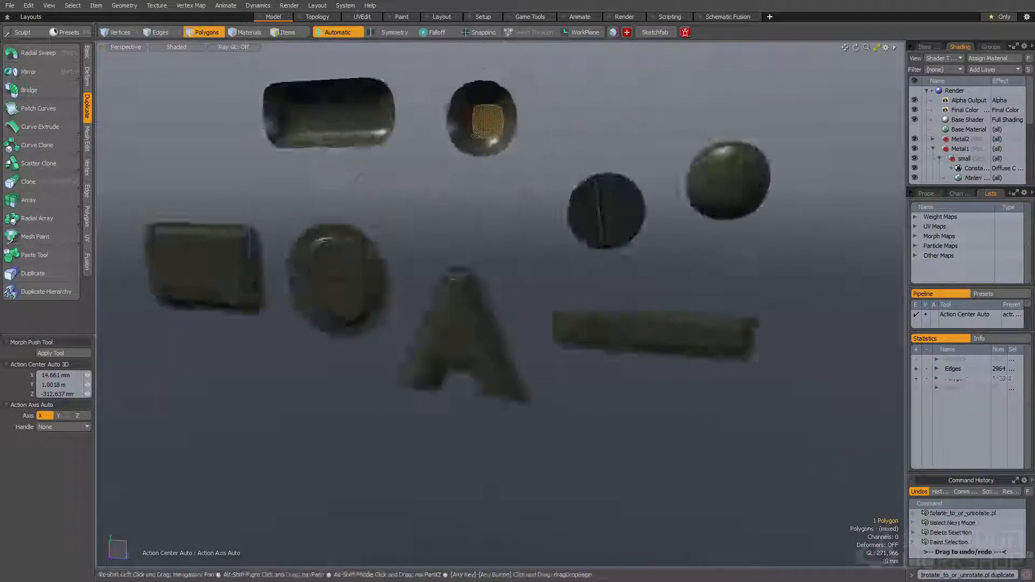
{"action": "scroll", "coordinate": [532, 196], "scroll_direction": "up", "scroll_amount": 10}
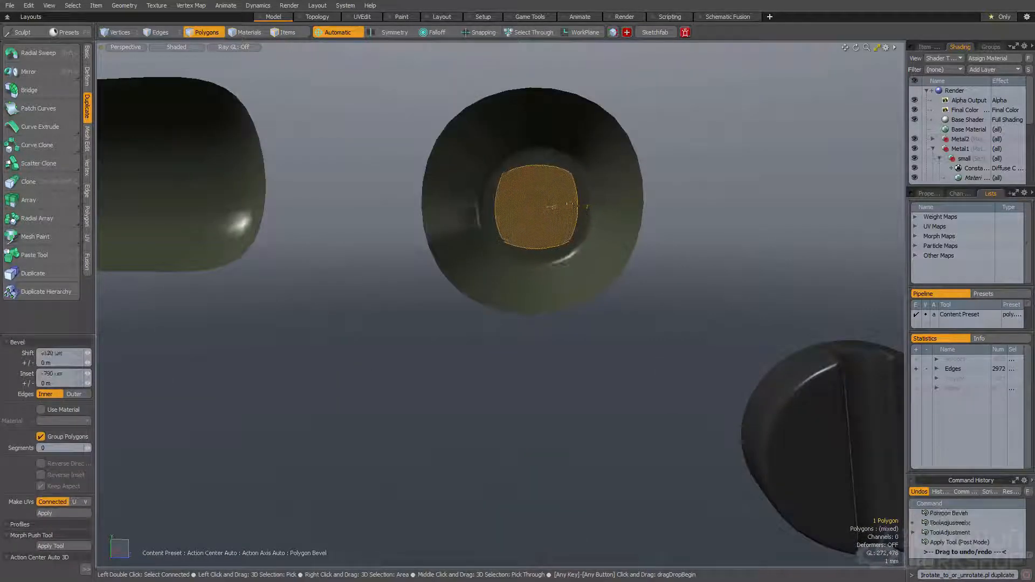
{"action": "left_click_drag", "start_coordinate": [588, 207], "coordinate": [522, 192], "text": "alt"}
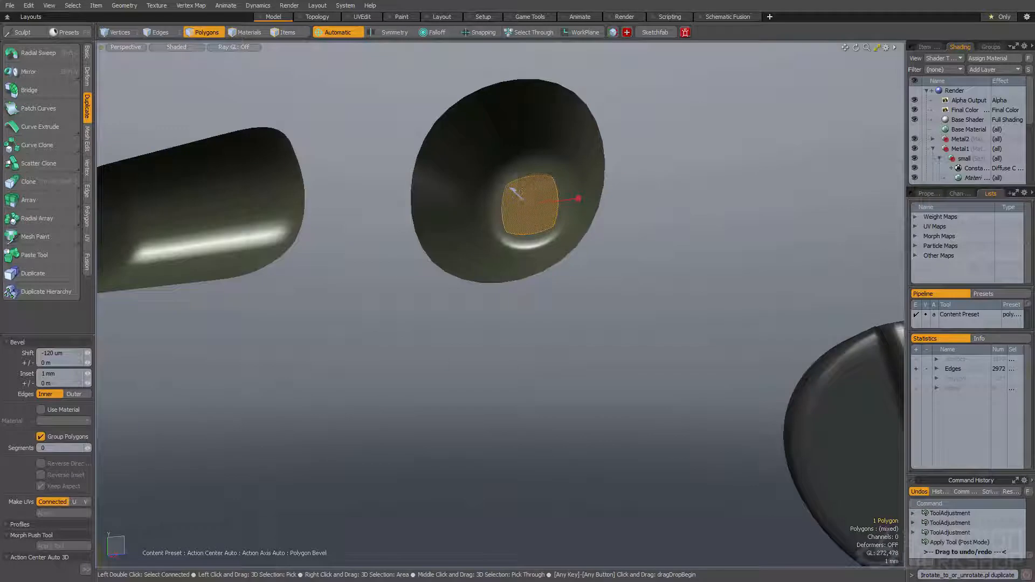
Select the reworked dimple's connected faces and convert them to its outer boundary edges
{"action": "double_click", "coordinate": [523, 152]}
{"action": "key", "text": "space"}
{"action": "scroll", "coordinate": [523, 152], "scroll_direction": "down", "scroll_amount": 6}
{"action": "double_click", "coordinate": [523, 152]}
{"action": "key", "text": "space"}
{"action": "key", "text": "space"}
{"action": "scroll", "coordinate": [523, 152], "scroll_direction": "down", "scroll_amount": 8}
Place a copy of the stepped dimple on the plate behind the trigger opening's lower edge using rotate_to_or_unrotate.pl
{"action": "left_click_drag", "start_coordinate": [523, 152], "coordinate": [488, 180], "text": "alt"}
{"action": "left_click_drag", "start_coordinate": [765, 539], "coordinate": [393, 329], "text": "alt+shift"}
{"action": "scroll", "coordinate": [393, 328], "scroll_direction": "up", "scroll_amount": 8}
{"action": "left_click_drag", "start_coordinate": [587, 409], "coordinate": [564, 230], "text": "alt"}
{"action": "scroll", "coordinate": [501, 274], "scroll_direction": "down", "scroll_amount": 6}
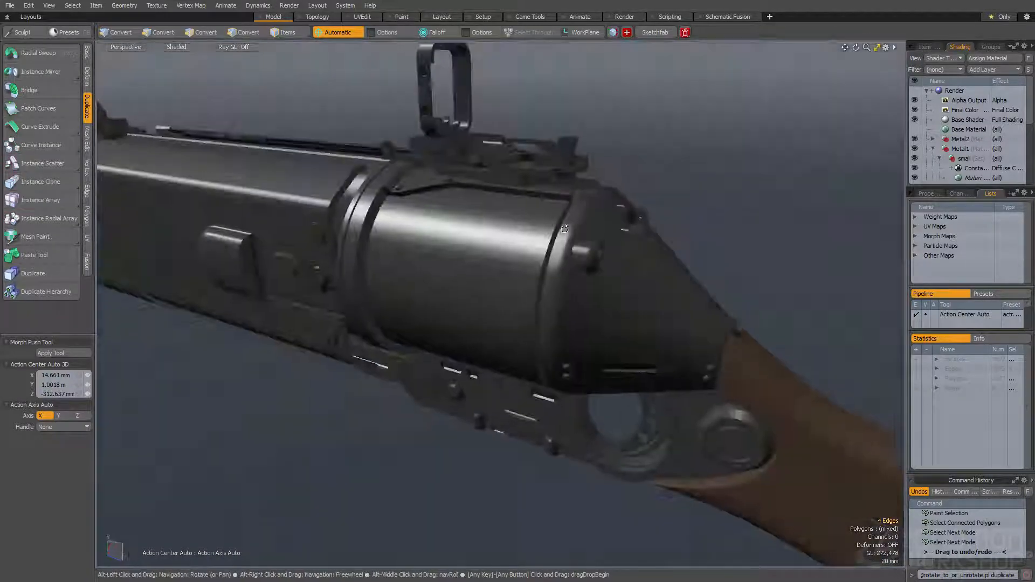
{"action": "scroll", "coordinate": [635, 372], "scroll_direction": "up", "scroll_amount": 4}
{"action": "left_click_drag", "start_coordinate": [723, 518], "coordinate": [568, 315], "text": "alt+shift"}
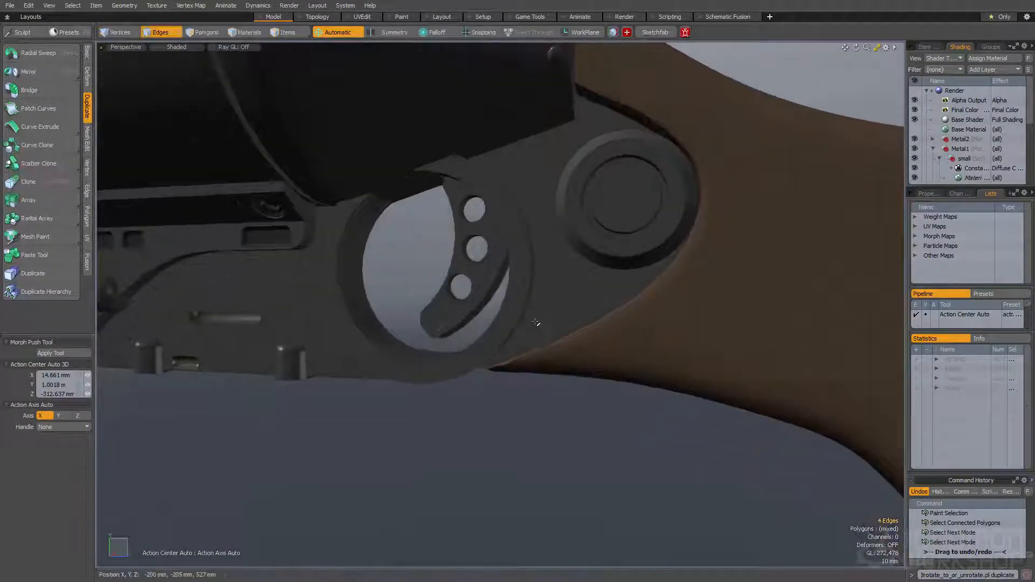
{"action": "scroll", "coordinate": [536, 324], "scroll_direction": "up", "scroll_amount": 2}
{"action": "scroll", "coordinate": [560, 329], "scroll_direction": "up", "scroll_amount": 2}
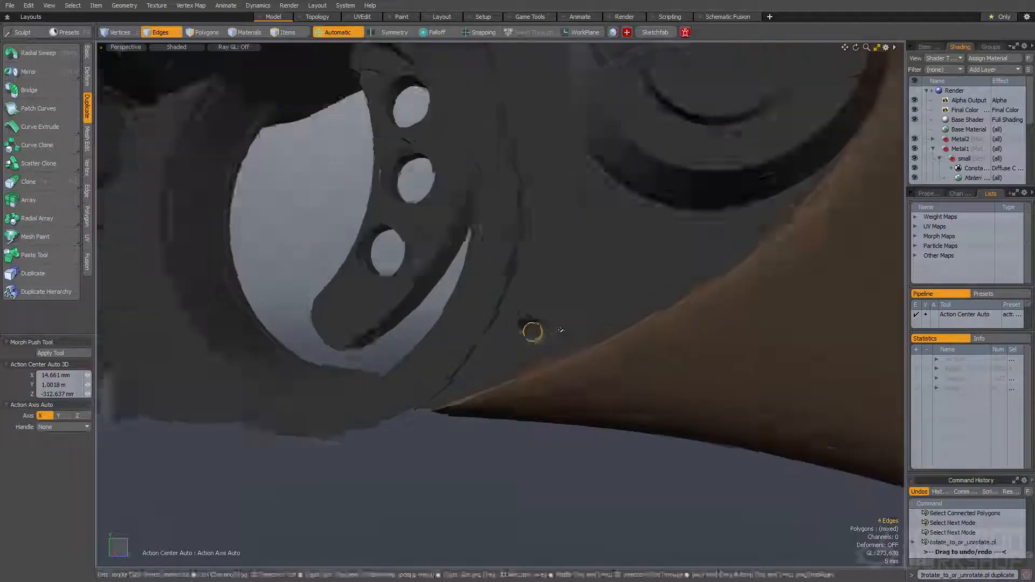
Place additional stepped dimple copies around the trigger plate, near the large round pivot
{"action": "key", "text": "ctrl+d"}
{"action": "scroll", "coordinate": [725, 264], "scroll_direction": "down", "scroll_amount": 4}
{"action": "mouse_move", "coordinate": [723, 270]}
{"action": "left_mouse_down", "text": "alt"}
{"action": "mouse_move", "coordinate": [639, 302]}
{"action": "mouse_move", "coordinate": [620, 281]}
{"action": "mouse_move", "coordinate": [603, 288]}
{"action": "mouse_move", "coordinate": [604, 270]}
{"action": "mouse_move", "coordinate": [599, 296]}
{"action": "mouse_move", "coordinate": [622, 327]}
{"action": "left_mouse_up", "text": "alt"}
{"action": "scroll", "coordinate": [611, 255], "scroll_direction": "down", "scroll_amount": 2}
{"action": "scroll", "coordinate": [623, 326], "scroll_direction": "down", "scroll_amount": 1}
Switch to the Animate layout and scrub the timeline to frame 14 so the gun is folded open
{"action": "left_click", "coordinate": [579, 16]}
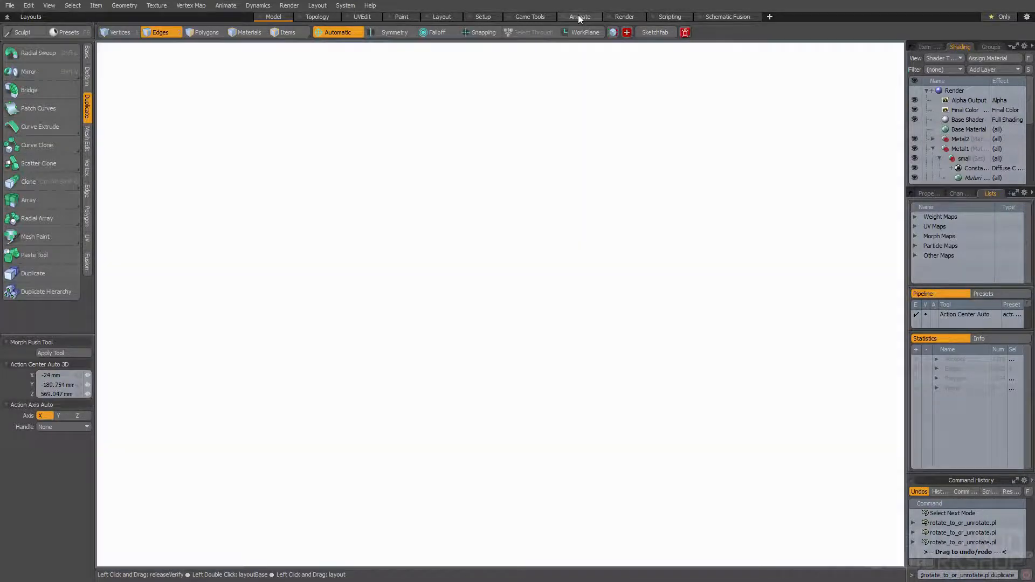
{"action": "mouse_move", "coordinate": [308, 470]}
{"action": "left_mouse_down"}
{"action": "mouse_move", "coordinate": [162, 470]}
{"action": "mouse_move", "coordinate": [193, 470]}
{"action": "left_mouse_up"}
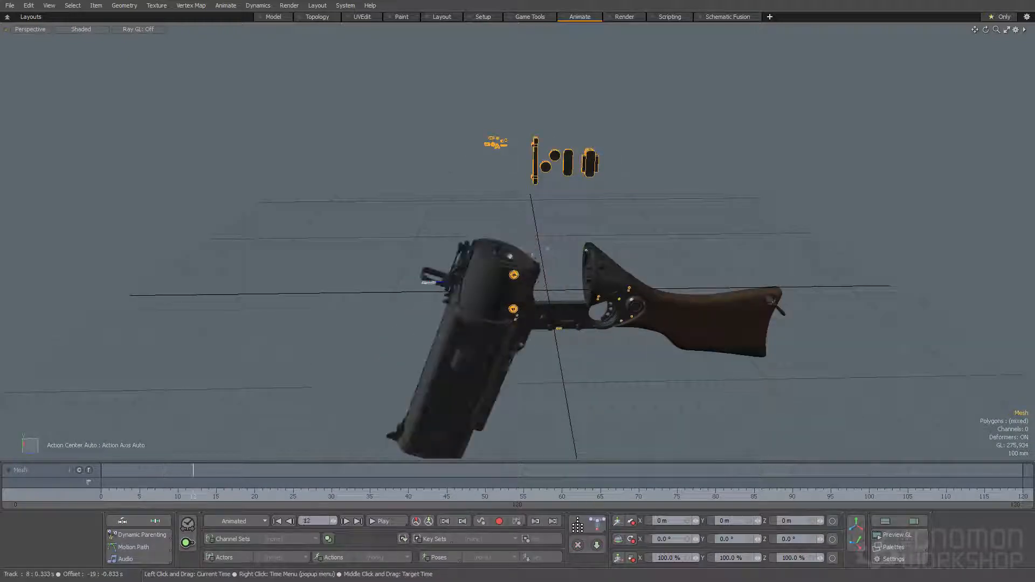
{"action": "left_click_drag", "start_coordinate": [589, 276], "coordinate": [606, 246], "text": "ctrl+alt"}
{"action": "scroll", "coordinate": [646, 338], "scroll_direction": "up", "scroll_amount": 6}
Place copies of the stepped dimple along the top of the exposed connecting bar using rotate_to_or_unrotate.pl
{"action": "key", "text": "2"}
{"action": "scroll", "coordinate": [477, 202], "scroll_direction": "down", "scroll_amount": 3}
{"action": "left_click_drag", "start_coordinate": [477, 154], "coordinate": [578, 171], "text": "alt+shift"}
{"action": "scroll", "coordinate": [585, 161], "scroll_direction": "up", "scroll_amount": 2}
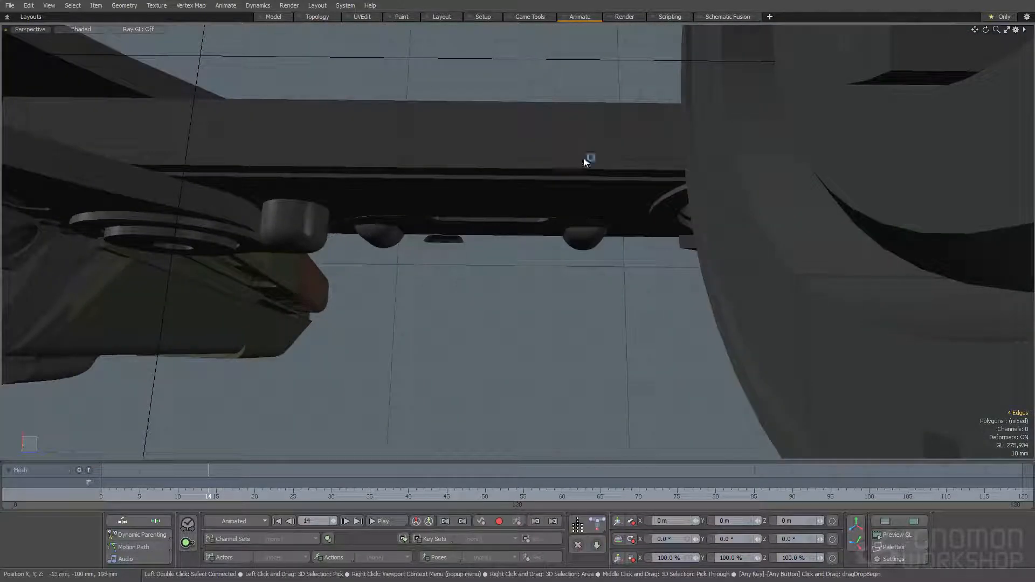
{"action": "scroll", "coordinate": [654, 156], "scroll_direction": "down", "scroll_amount": 2}
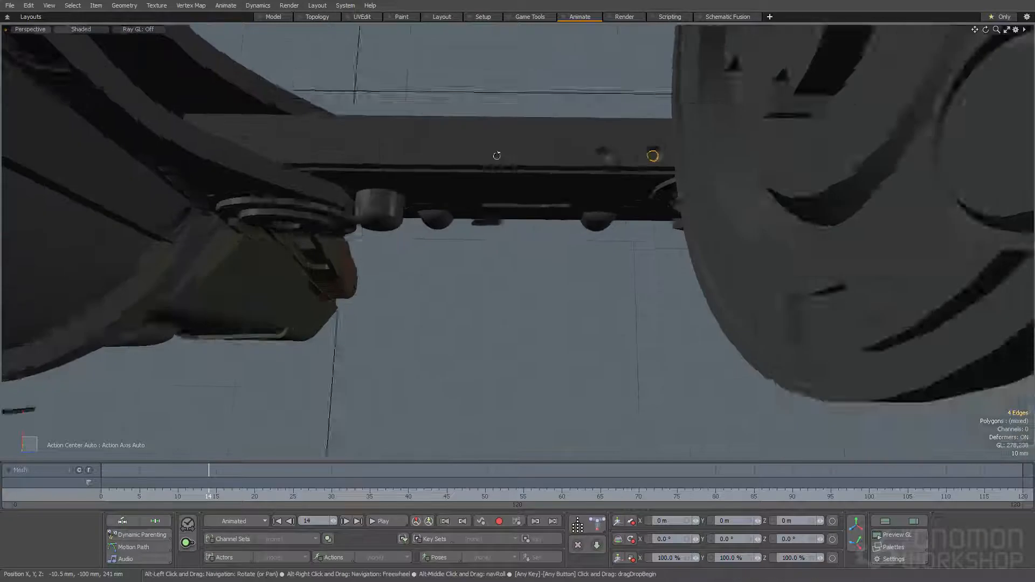
{"action": "left_click_drag", "start_coordinate": [497, 155], "coordinate": [497, 177], "text": "alt"}
Build a long box over the connecting bar's top and move it toward the barrel section
{"action": "key", "text": "3"}
{"action": "left_click", "coordinate": [431, 153]}
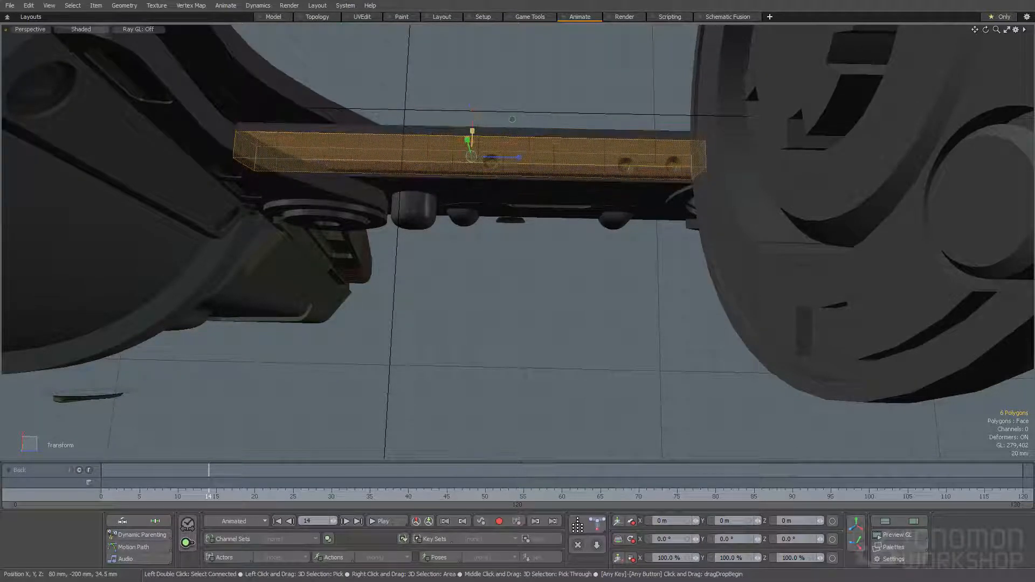
{"action": "left_click_drag", "start_coordinate": [420, 155], "coordinate": [316, 153]}
{"action": "left_click_drag", "start_coordinate": [315, 153], "coordinate": [305, 70], "text": "alt"}
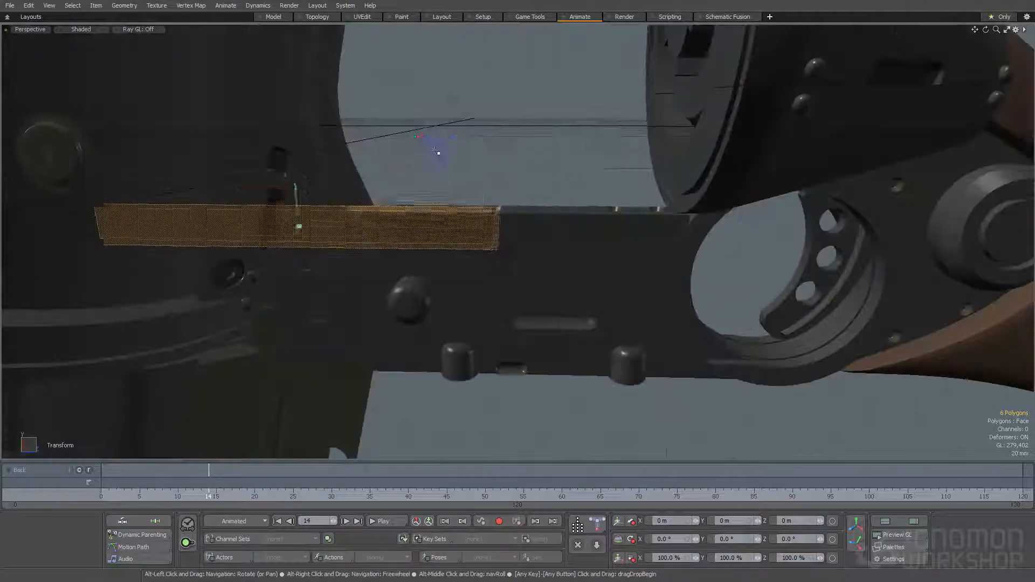
Round the two vertical edges at the box's exposed end and select the box's connected polygons
{"action": "key", "text": "2"}
{"action": "scroll", "coordinate": [465, 199], "scroll_direction": "up", "scroll_amount": 3}
{"action": "left_click_drag", "start_coordinate": [477, 163], "coordinate": [478, 217], "text": "alt"}
{"action": "key", "text": "l"}
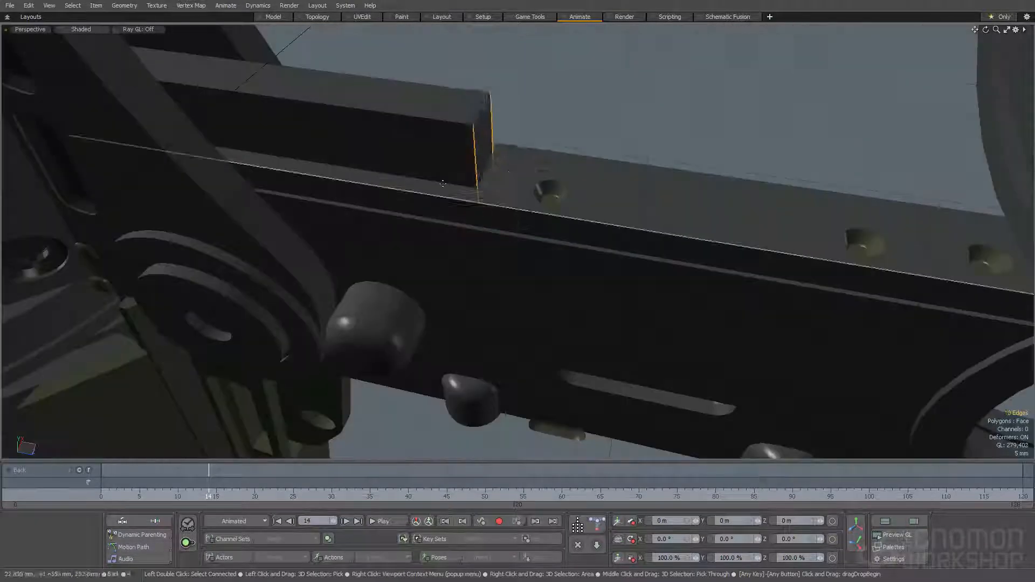
{"action": "key", "text": "3"}
{"action": "double_click", "coordinate": [446, 153]}
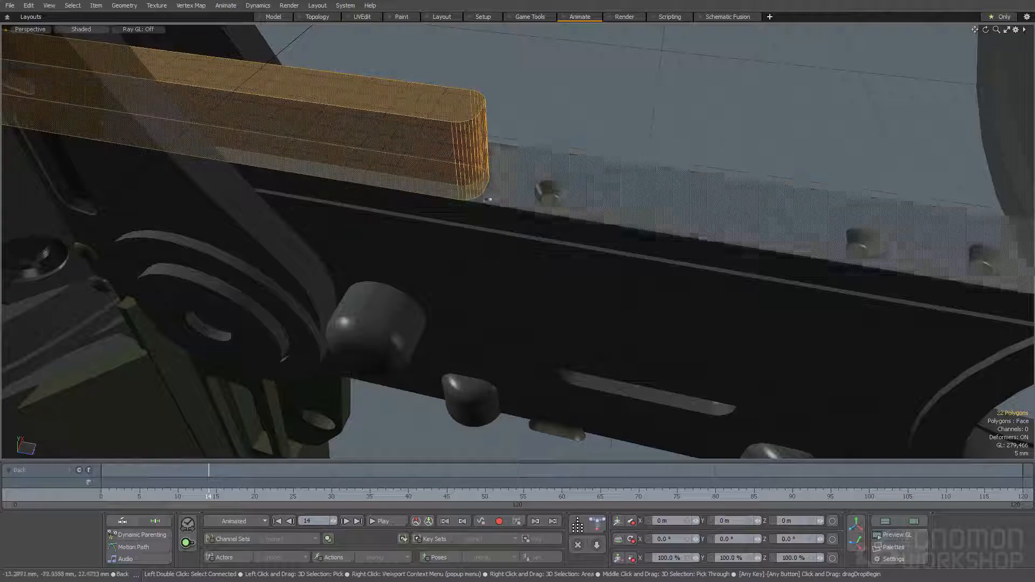
{"action": "left_click_drag", "start_coordinate": [497, 190], "coordinate": [371, 156], "text": "alt"}
{"action": "left_click", "coordinate": [482, 214]}
Scrub the timeline to frame 13 and select the slotted round knob's boundary edges among the detail shapes
{"action": "scroll", "coordinate": [418, 215], "scroll_direction": "down", "scroll_amount": 3}
{"action": "scroll", "coordinate": [372, 156], "scroll_direction": "down", "scroll_amount": 3}
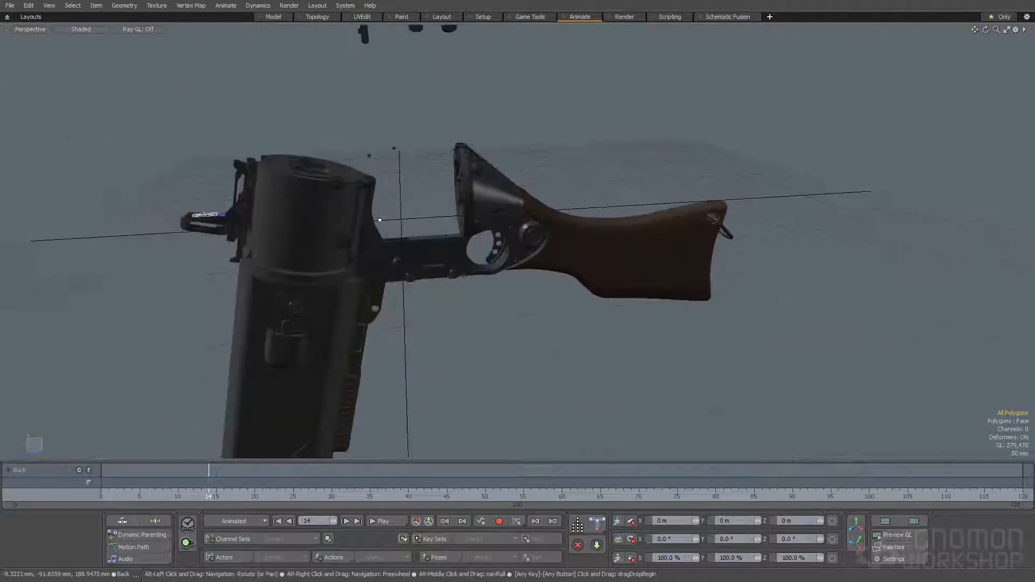
{"action": "scroll", "coordinate": [382, 156], "scroll_direction": "up", "scroll_amount": 3}
{"action": "left_click_drag", "start_coordinate": [225, 491], "coordinate": [200, 495]}
{"action": "left_click_drag", "start_coordinate": [366, 313], "coordinate": [496, 272], "text": "alt"}
{"action": "scroll", "coordinate": [437, 128], "scroll_direction": "up", "scroll_amount": 10}
{"action": "left_click_drag", "start_coordinate": [480, 175], "coordinate": [511, 178], "text": "alt"}
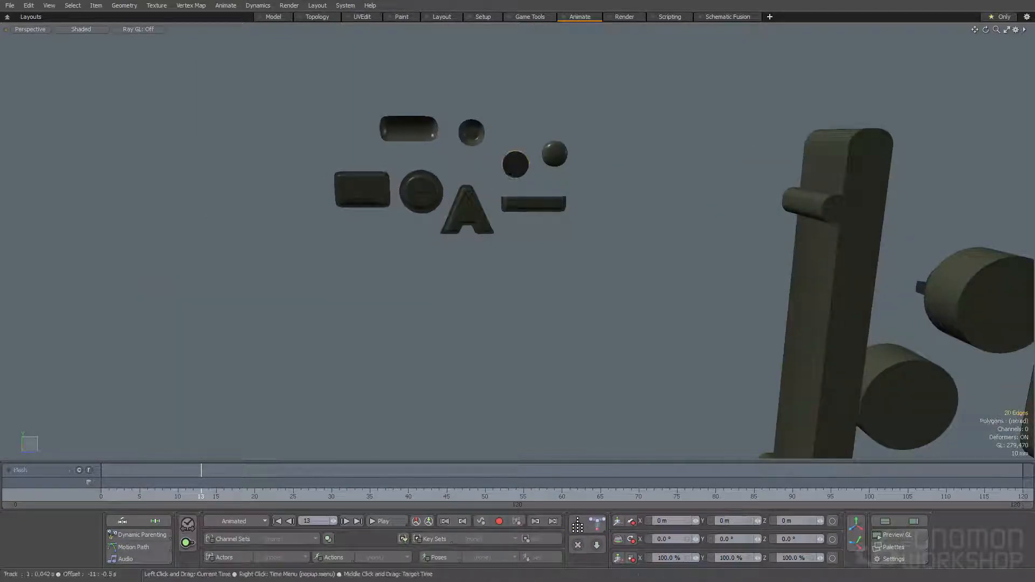
Return the timeline to frame 0, place a copy of the slotted round knob in the barrel-side plate's circular recess, and restore the Model layout
{"action": "scroll", "coordinate": [323, 319], "scroll_direction": "down", "scroll_amount": 5}
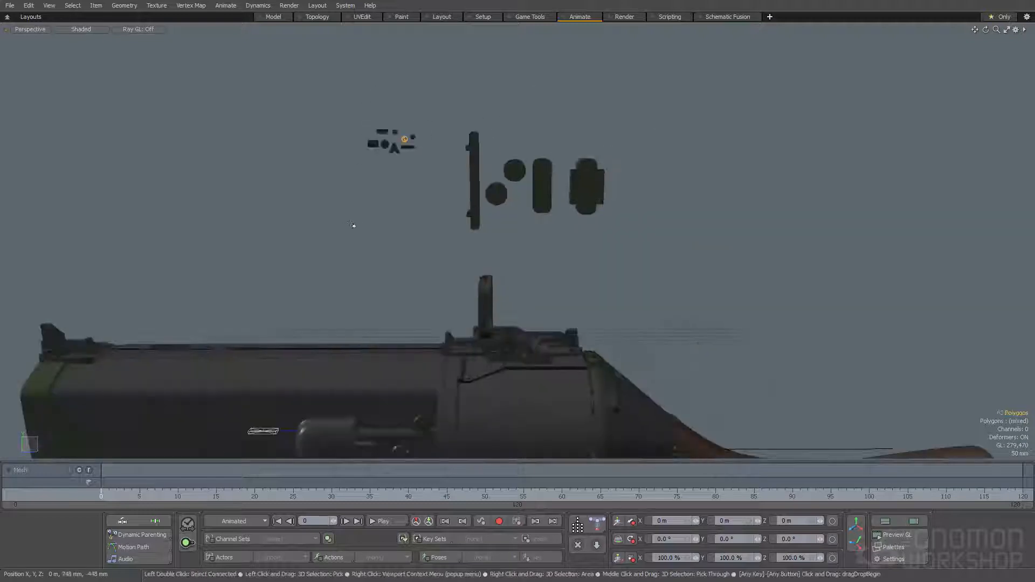
{"action": "left_click_drag", "start_coordinate": [380, 228], "coordinate": [486, 118], "text": "alt"}
{"action": "left_click_drag", "start_coordinate": [511, 248], "coordinate": [511, 315], "text": "alt"}
{"action": "scroll", "coordinate": [523, 291], "scroll_direction": "up", "scroll_amount": 5}
{"action": "scroll", "coordinate": [511, 315], "scroll_direction": "up", "scroll_amount": 3}
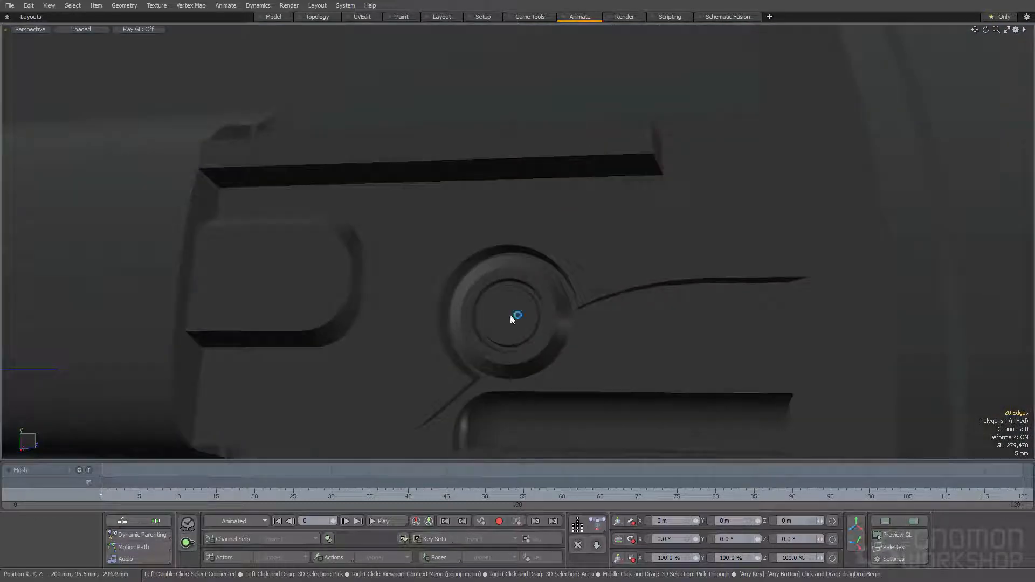
{"action": "left_click", "coordinate": [279, 17]}
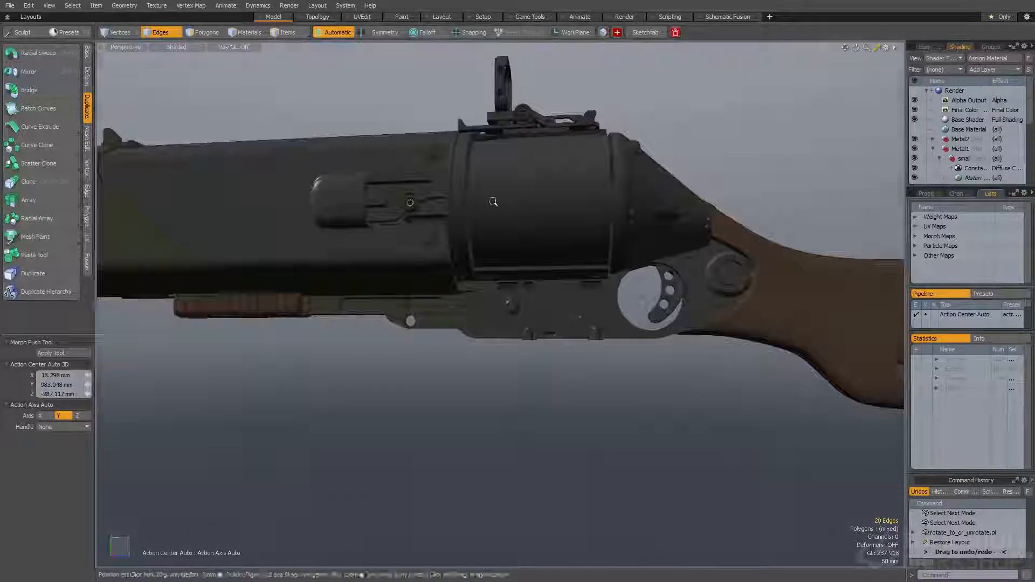
Place more copies of the slotted round knob across the gun's side parts using rotate_to_or_unrotate.pl
{"action": "scroll", "coordinate": [467, 175], "scroll_direction": "up", "scroll_amount": 2}
{"action": "key", "text": "space"}
{"action": "key", "text": "space"}
{"action": "scroll", "coordinate": [518, 132], "scroll_direction": "up", "scroll_amount": 4}
{"action": "left_click_drag", "start_coordinate": [520, 134], "coordinate": [481, 208], "text": "alt"}
{"action": "left_click_drag", "start_coordinate": [481, 208], "coordinate": [438, 212], "text": "alt"}
{"action": "scroll", "coordinate": [442, 254], "scroll_direction": "down", "scroll_amount": 2}
{"action": "mouse_move", "coordinate": [440, 251]}
{"action": "left_mouse_down", "text": "alt"}
{"action": "mouse_move", "coordinate": [372, 326]}
{"action": "mouse_move", "coordinate": [474, 250]}
{"action": "mouse_move", "coordinate": [396, 268]}
{"action": "mouse_move", "coordinate": [439, 256]}
{"action": "left_mouse_up", "text": "alt"}
{"action": "left_click_drag", "start_coordinate": [439, 256], "coordinate": [501, 302], "text": "alt"}
{"action": "left_click_drag", "start_coordinate": [501, 302], "coordinate": [378, 280], "text": "alt"}
{"action": "left_click_drag", "start_coordinate": [378, 280], "coordinate": [380, 350], "text": "ctrl+alt"}
{"action": "left_click_drag", "start_coordinate": [455, 224], "coordinate": [532, 330], "text": "ctrl+alt"}
{"action": "key", "text": "ctrl+shift+r"}
{"action": "key", "text": "ctrl+shift+r"}
{"action": "scroll", "coordinate": [542, 325], "scroll_direction": "up", "scroll_amount": 5}
{"action": "scroll", "coordinate": [546, 325], "scroll_direction": "down", "scroll_amount": 3}
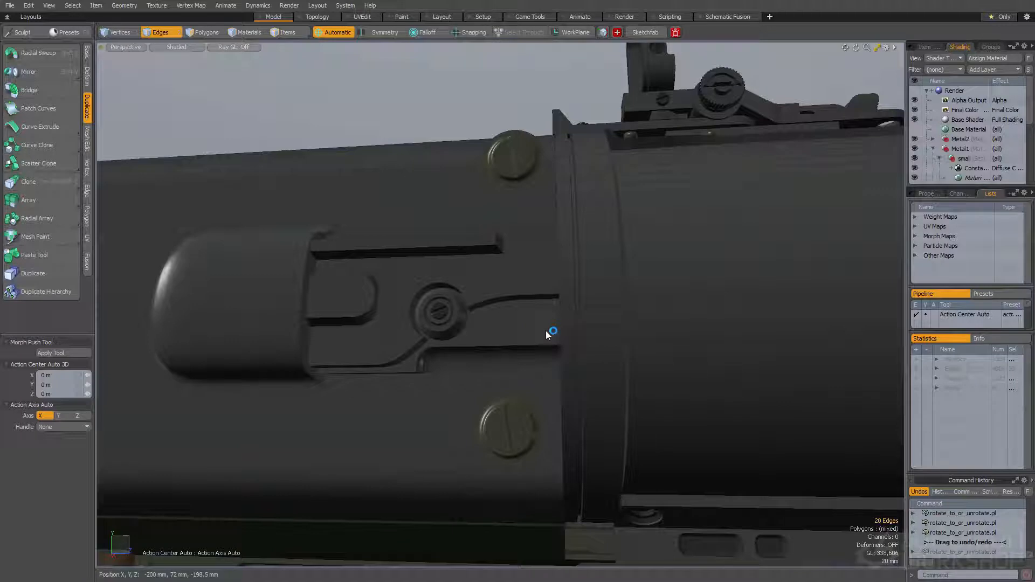
Place slotted knob copies on the barrel-side plate beside the circular recess and on the rounded tab, and drop the selection
{"action": "left_click_drag", "start_coordinate": [540, 332], "coordinate": [533, 328], "text": "alt"}
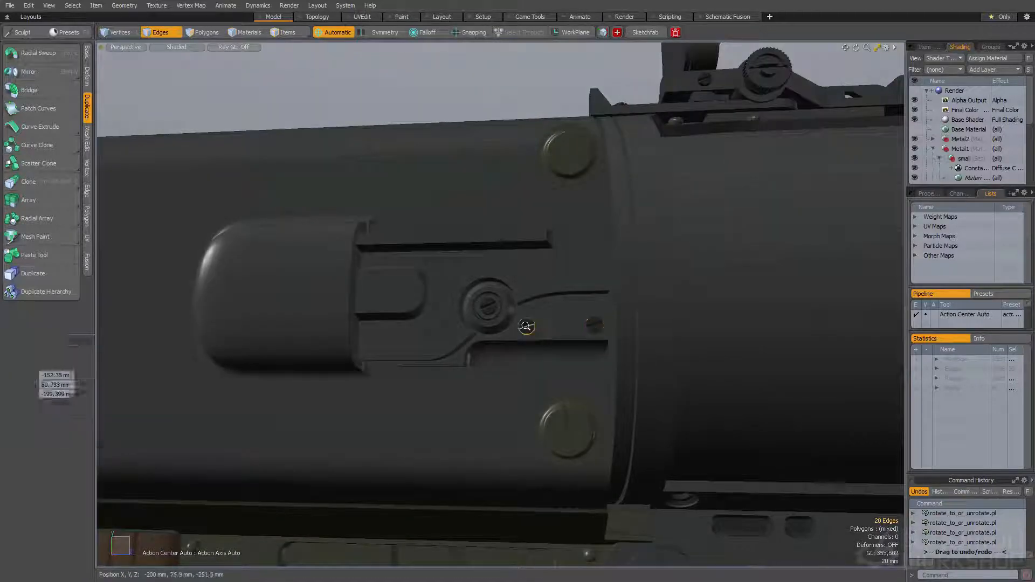
{"action": "scroll", "coordinate": [525, 326], "scroll_direction": "down", "scroll_amount": 3}
{"action": "scroll", "coordinate": [424, 298], "scroll_direction": "up", "scroll_amount": 4}
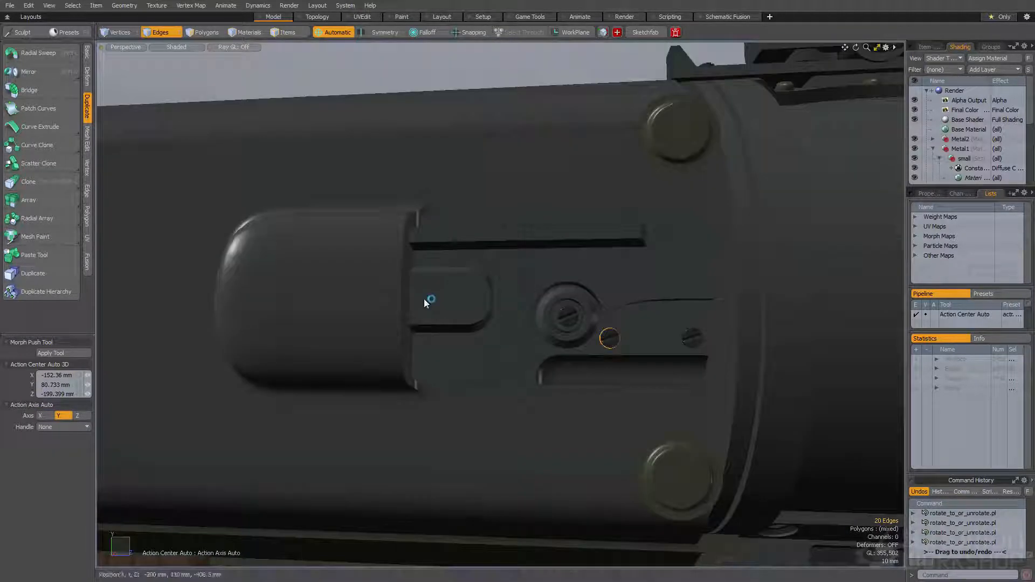
{"action": "scroll", "coordinate": [424, 299], "scroll_direction": "down", "scroll_amount": 6}
{"action": "left_click_drag", "start_coordinate": [353, 296], "coordinate": [420, 263], "text": "alt"}
{"action": "left_click_drag", "start_coordinate": [394, 173], "coordinate": [439, 255], "text": "alt"}
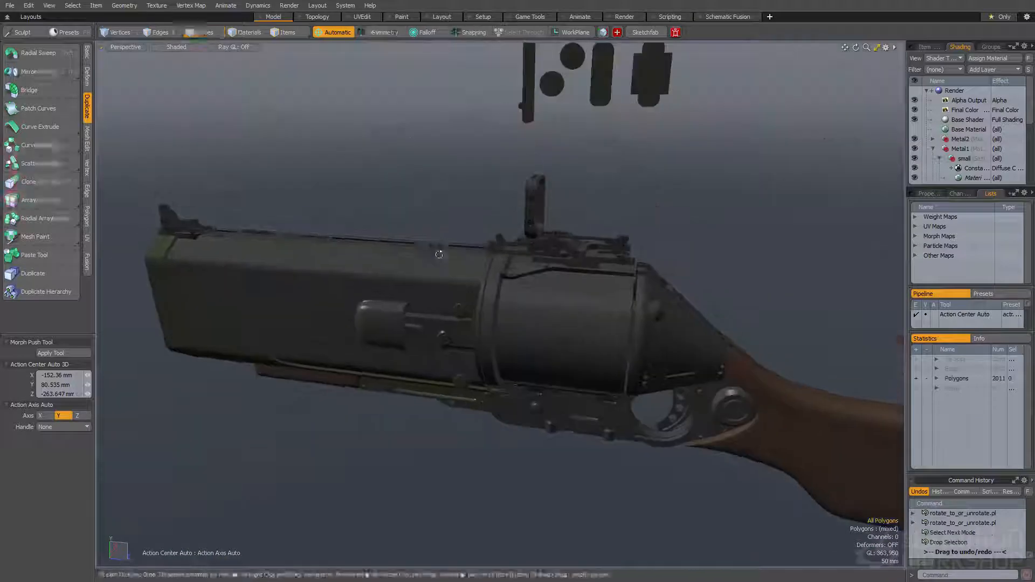
Select the boundary edges of the domed rivet among the detail shapes above the gun
{"action": "left_click_drag", "start_coordinate": [442, 242], "coordinate": [561, 326], "text": "alt"}
{"action": "scroll", "coordinate": [401, 219], "scroll_direction": "up", "scroll_amount": 5}
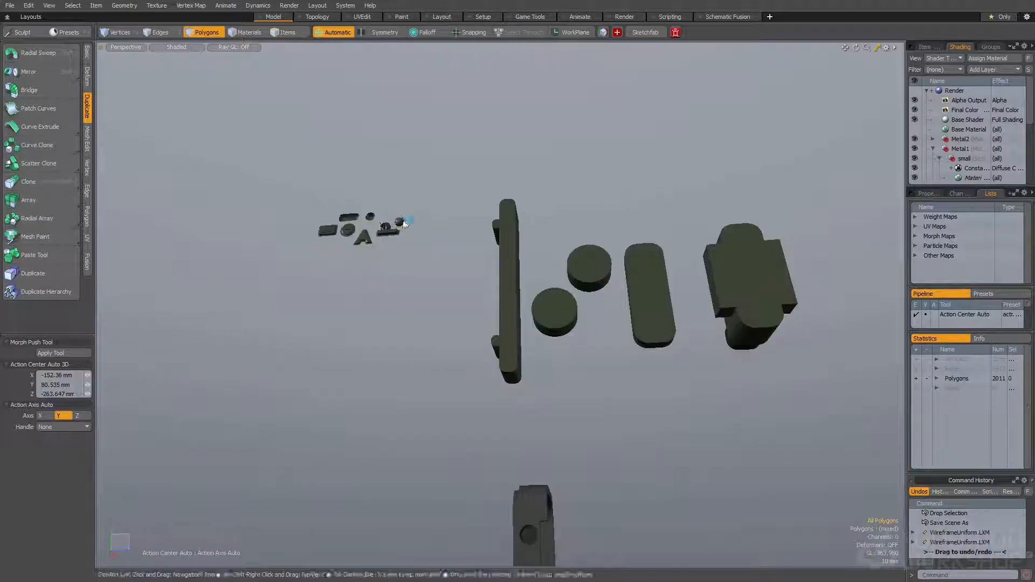
{"action": "scroll", "coordinate": [379, 225], "scroll_direction": "down", "scroll_amount": 6}
{"action": "key", "text": "space"}
{"action": "key", "text": "space"}
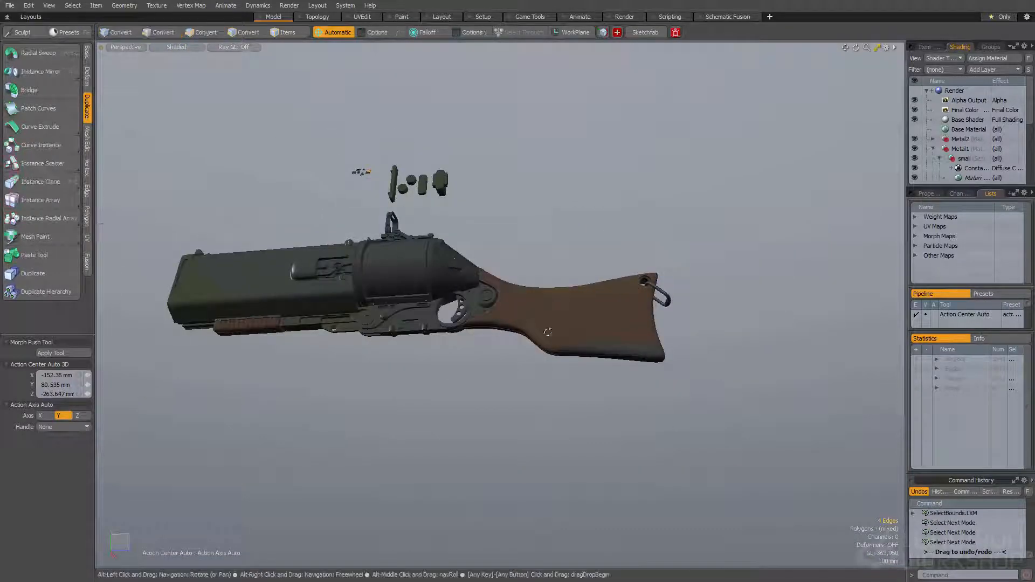
Place copies of the domed rivet along the dark plate on the stock's underside using rotate_to_or_unrotate.pl
{"action": "scroll", "coordinate": [527, 313], "scroll_direction": "up", "scroll_amount": 10}
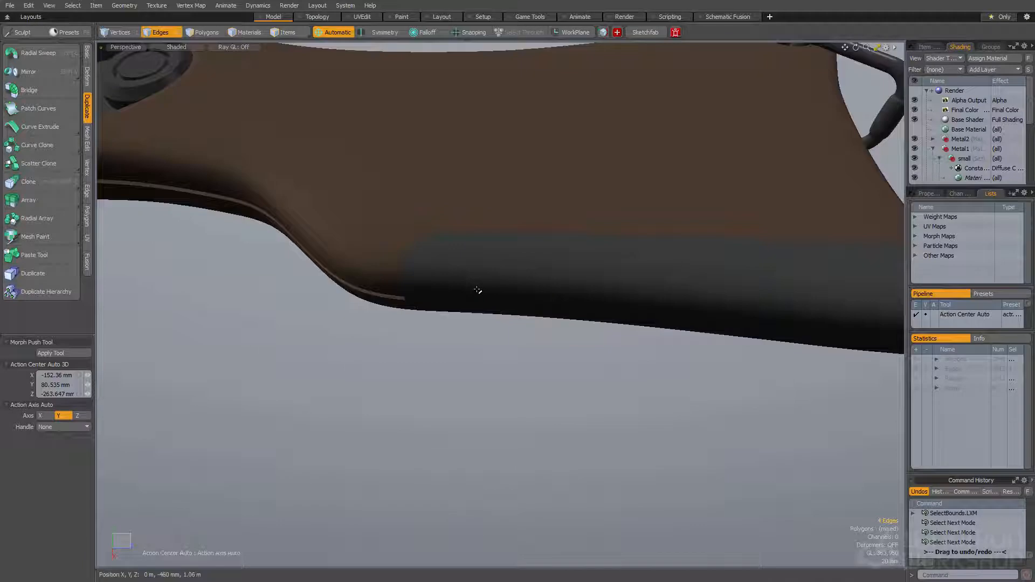
{"action": "left_click_drag", "start_coordinate": [434, 256], "coordinate": [399, 295], "text": "alt"}
{"action": "left_click_drag", "start_coordinate": [396, 260], "coordinate": [524, 300], "text": "alt"}
{"action": "scroll", "coordinate": [517, 297], "scroll_direction": "down", "scroll_amount": 5}
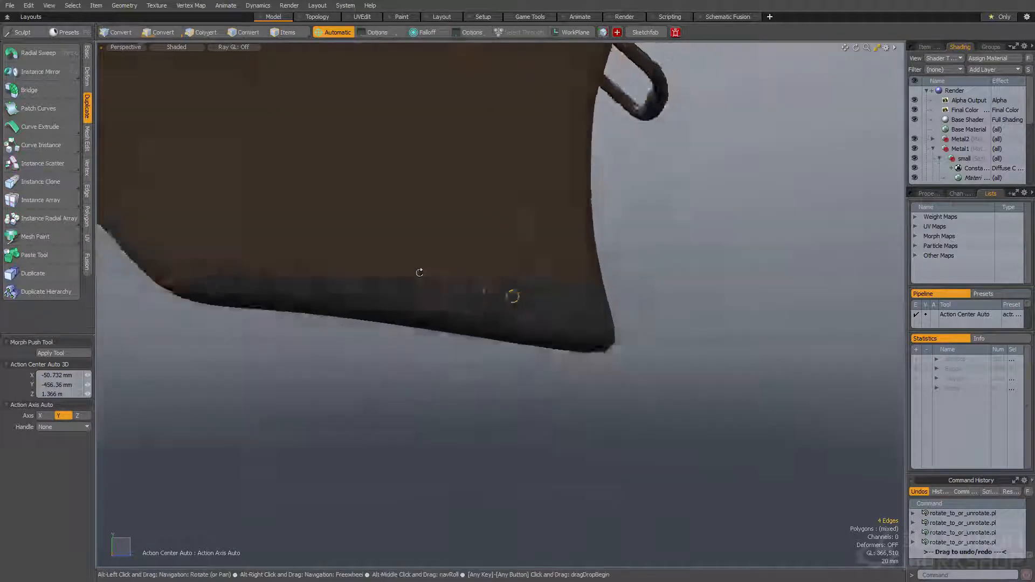
{"action": "left_click_drag", "start_coordinate": [511, 295], "coordinate": [615, 291], "text": "alt"}
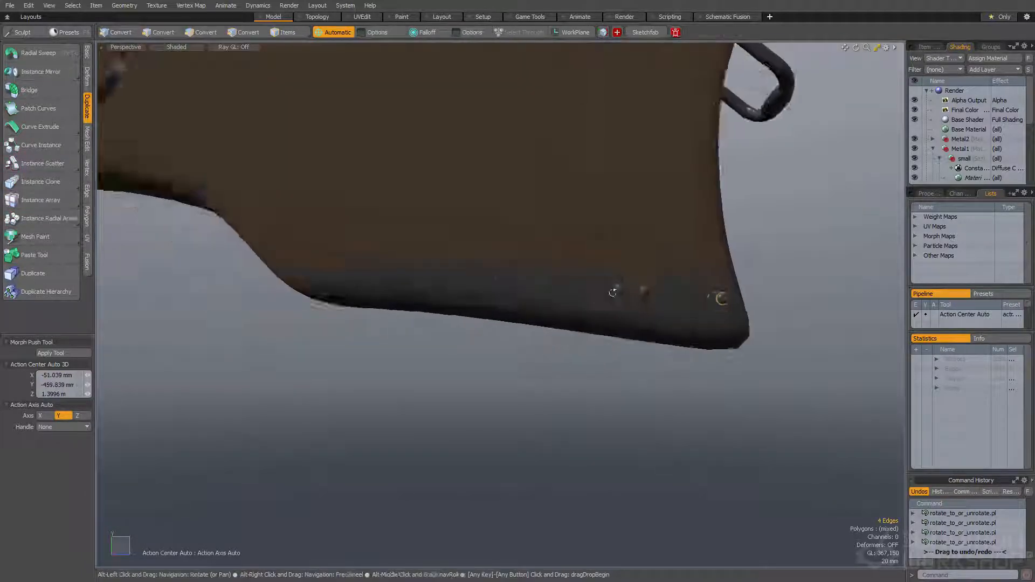
{"action": "left_click_drag", "start_coordinate": [479, 279], "coordinate": [538, 289], "text": "ctrl+alt"}
{"action": "key", "text": "ctrl+v"}
{"action": "scroll", "coordinate": [467, 278], "scroll_direction": "down", "scroll_amount": 2}
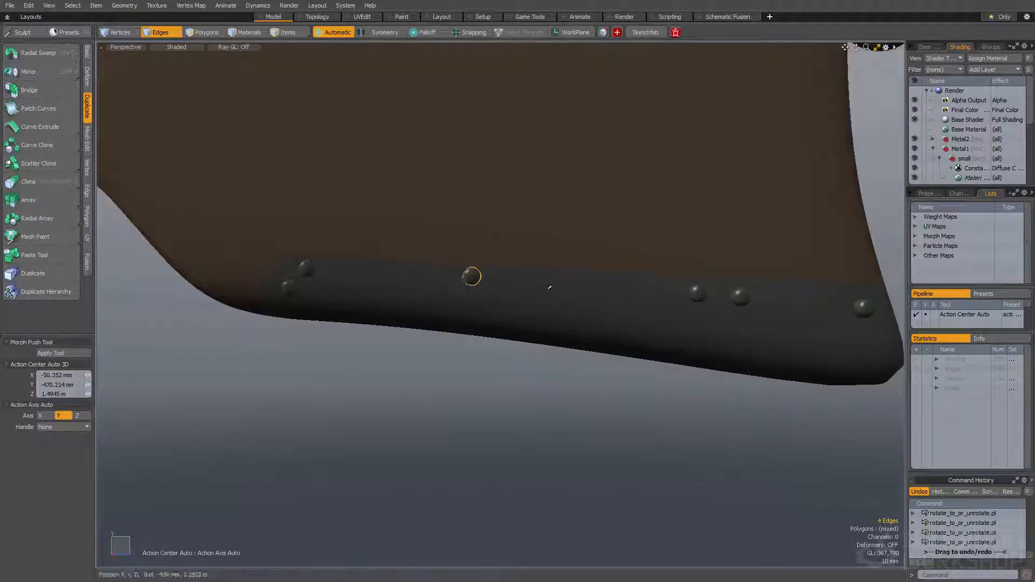
{"action": "scroll", "coordinate": [560, 286], "scroll_direction": "down", "scroll_amount": 5}
Select the boundary edges of the stepped round dimple among the detail shapes
{"action": "left_click_drag", "start_coordinate": [499, 284], "coordinate": [443, 151], "text": "alt"}
{"action": "scroll", "coordinate": [317, 127], "scroll_direction": "up", "scroll_amount": 5}
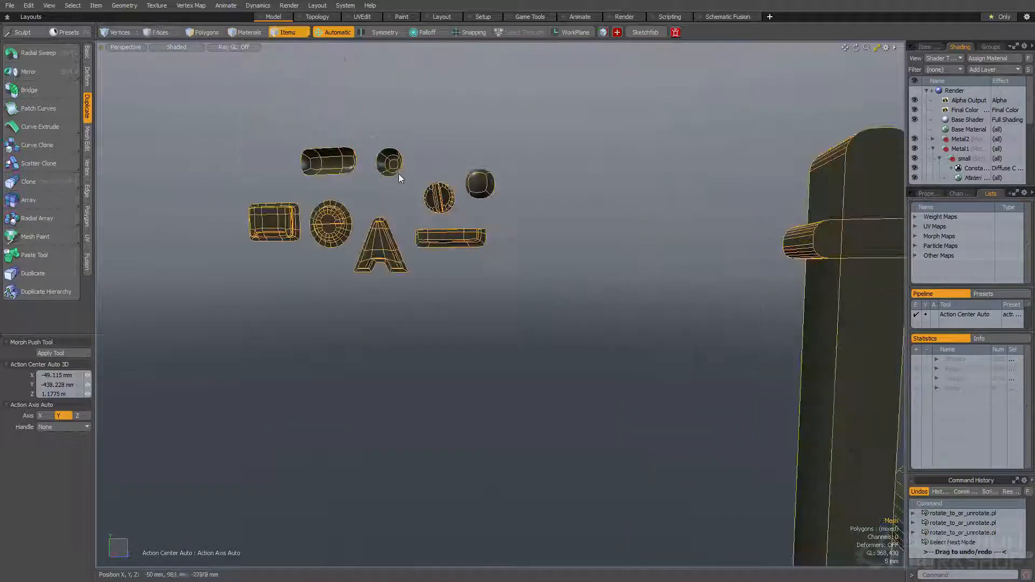
{"action": "key", "text": "space"}
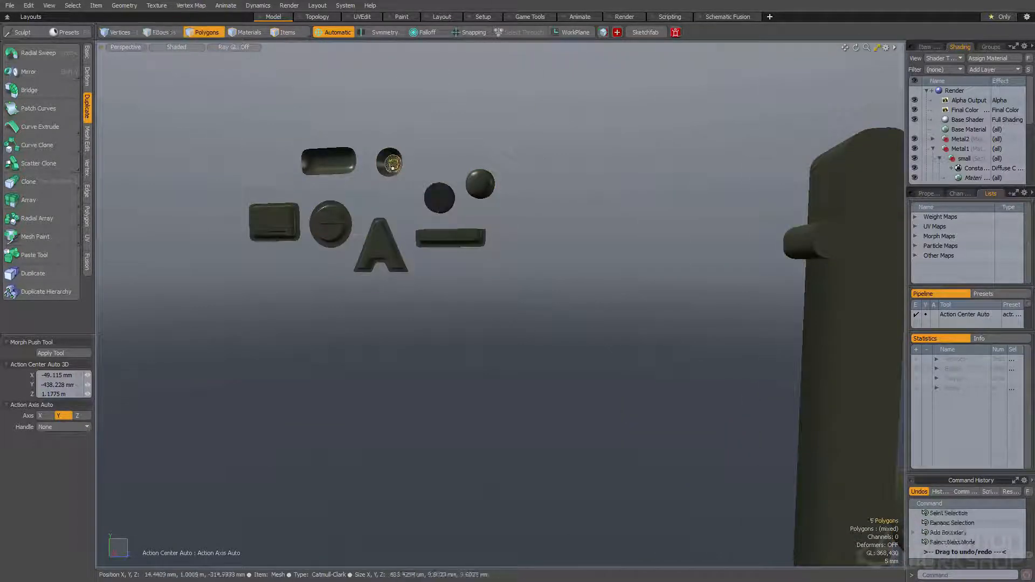
{"action": "key", "text": "space"}
{"action": "key", "text": "space"}
Place a copy of the stepped dimple on the stock's lower neck behind the trigger frame and select the copy's polygons
{"action": "scroll", "coordinate": [392, 165], "scroll_direction": "down", "scroll_amount": 7}
{"action": "scroll", "coordinate": [520, 277], "scroll_direction": "down", "scroll_amount": 4}
{"action": "left_click_drag", "start_coordinate": [647, 388], "coordinate": [475, 245], "text": "alt+shift"}
{"action": "scroll", "coordinate": [502, 232], "scroll_direction": "up", "scroll_amount": 3}
{"action": "scroll", "coordinate": [474, 244], "scroll_direction": "up", "scroll_amount": 5}
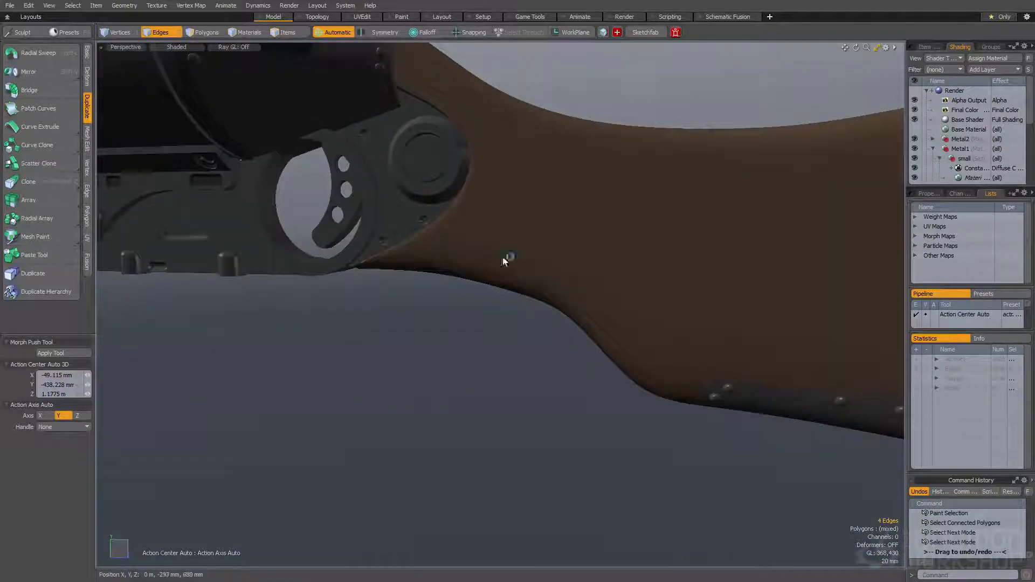
{"action": "key", "text": "space"}
{"action": "scroll", "coordinate": [513, 262], "scroll_direction": "up", "scroll_amount": 8}
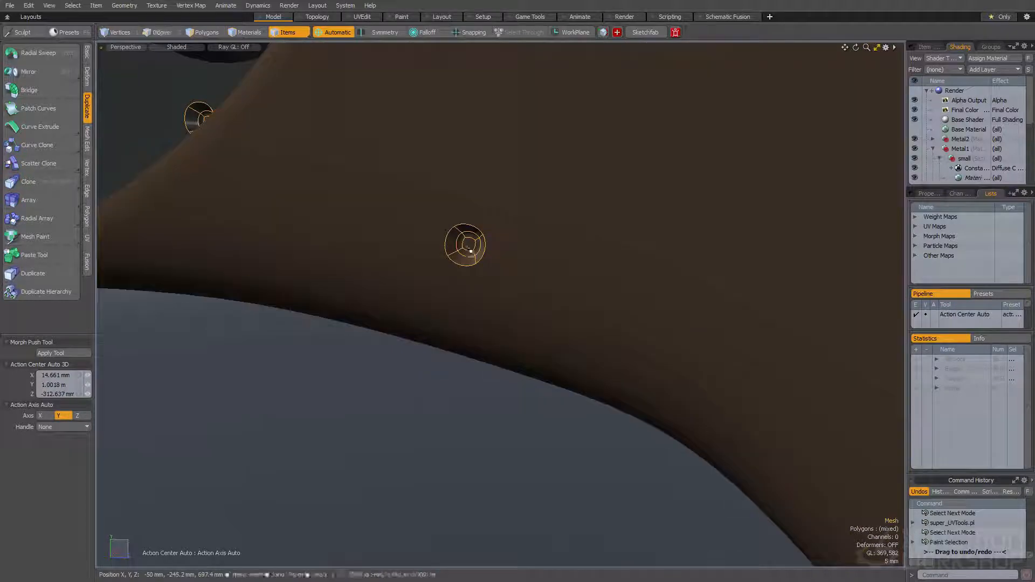
Scale the stock's dimple to 183% in Y and Z and reselect its boundary edges
{"action": "key", "text": "r"}
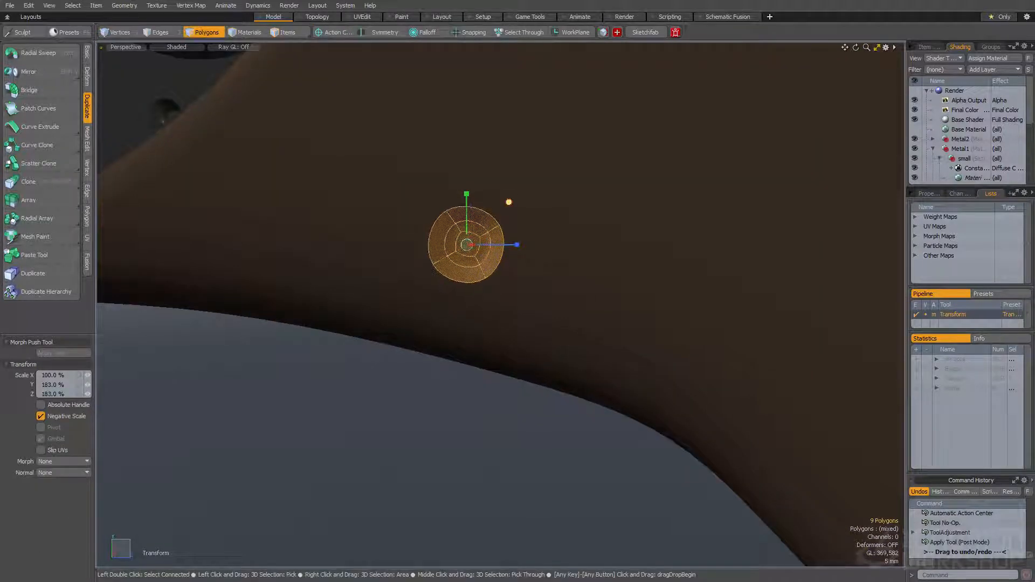
{"action": "key", "text": "space"}
{"action": "scroll", "coordinate": [496, 203], "scroll_direction": "down", "scroll_amount": 5}
{"action": "left_click_drag", "start_coordinate": [501, 213], "coordinate": [498, 233], "text": "alt"}
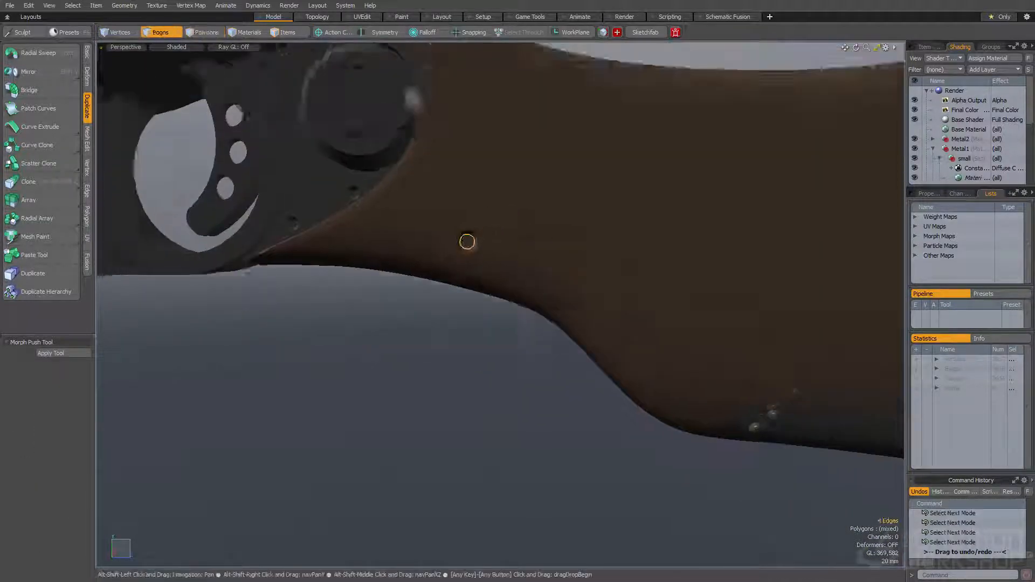
Place copies of the enlarged dimple on the rear part of the wooden stock and drop the selection
{"action": "scroll", "coordinate": [538, 286], "scroll_direction": "down", "scroll_amount": 4}
{"action": "left_click_drag", "start_coordinate": [538, 286], "coordinate": [496, 196], "text": "alt+shift"}
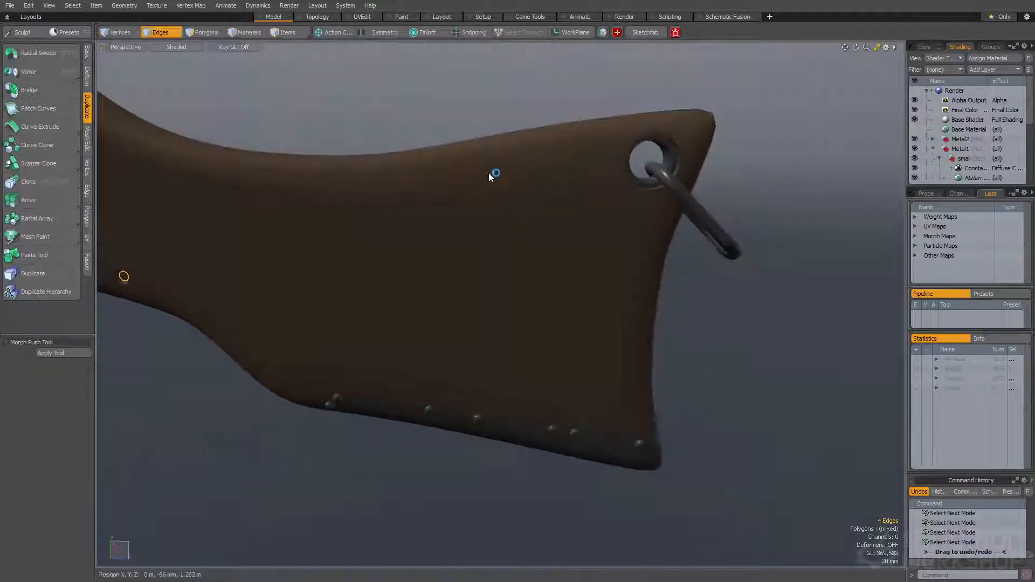
{"action": "left_click_drag", "start_coordinate": [616, 274], "coordinate": [583, 294], "text": "alt"}
{"action": "key", "text": "ctrl+shift+v"}
{"action": "scroll", "coordinate": [613, 276], "scroll_direction": "down", "scroll_amount": 4}
{"action": "key", "text": "ctrl+shift+v"}
{"action": "left_click_drag", "start_coordinate": [582, 294], "coordinate": [587, 307], "text": "alt"}
{"action": "scroll", "coordinate": [536, 330], "scroll_direction": "down", "scroll_amount": 4}
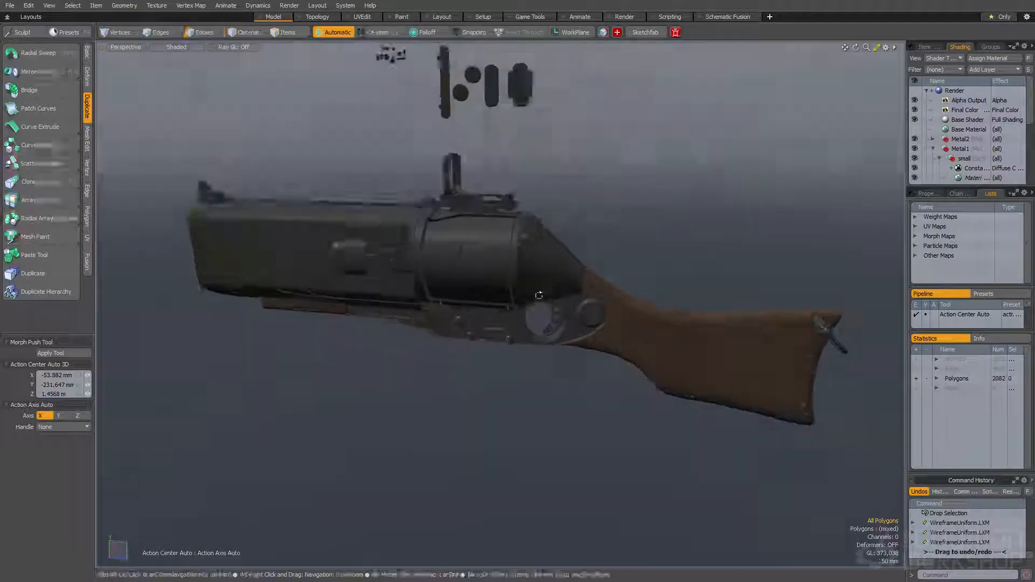